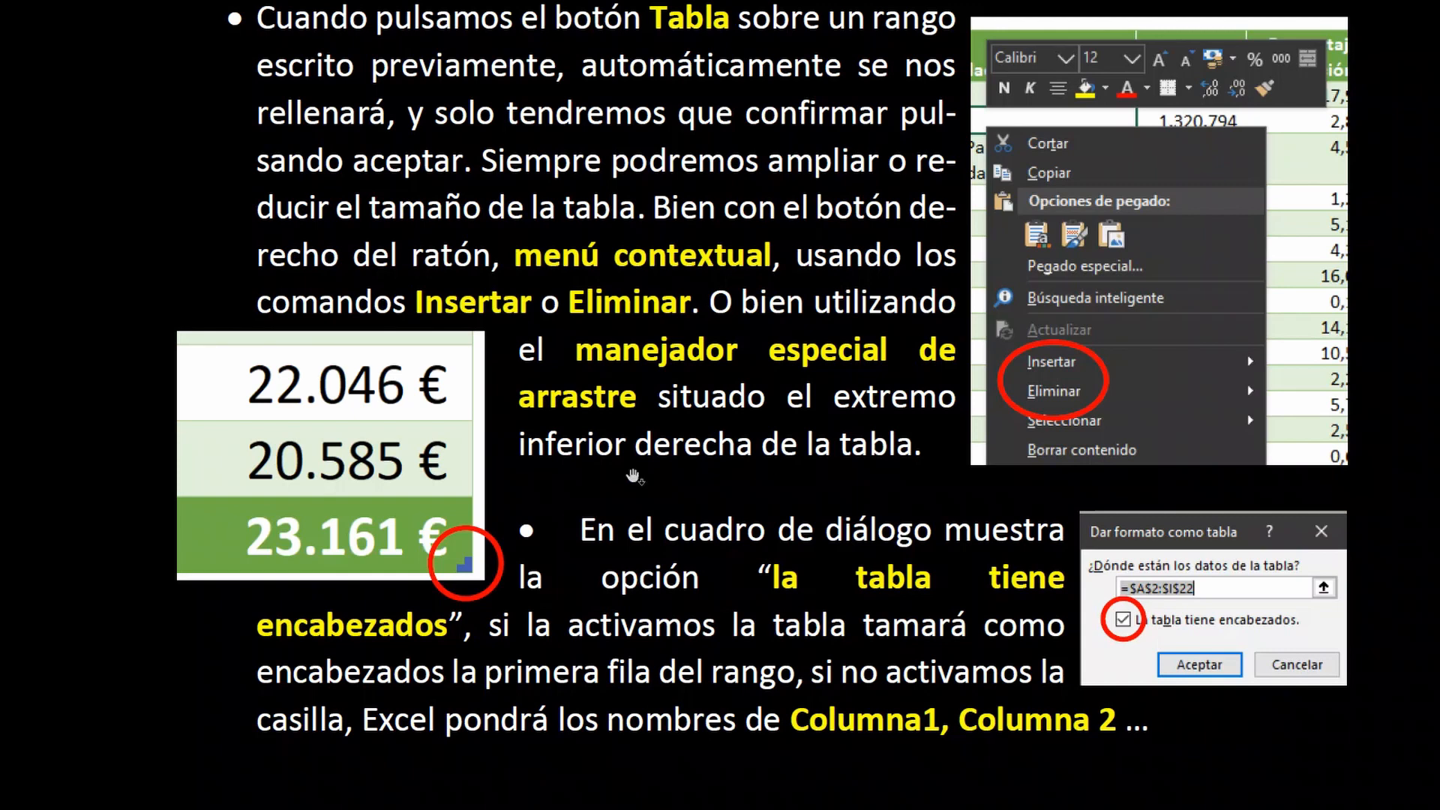
left_click(643, 491)
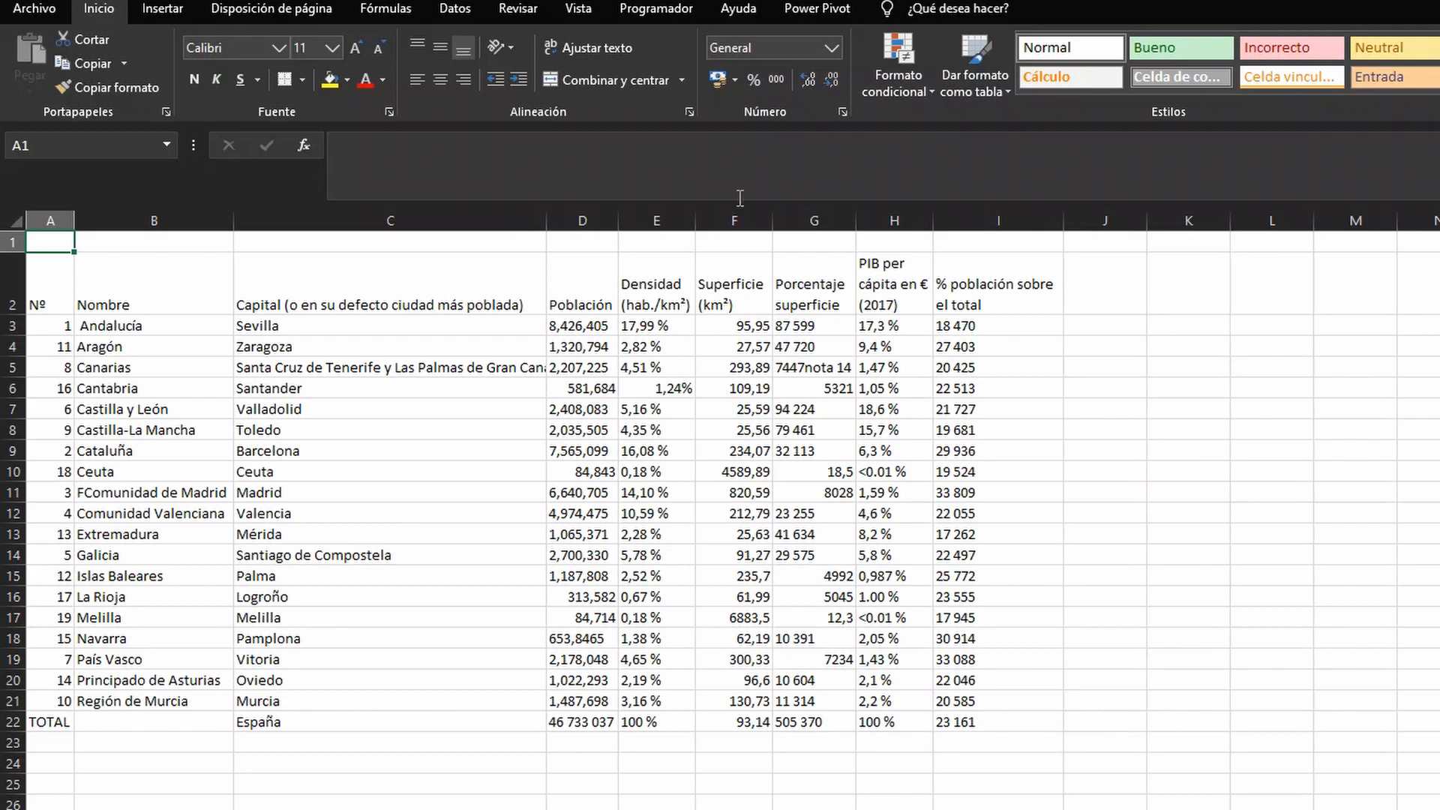
left_click_drag(52, 276, 978, 721)
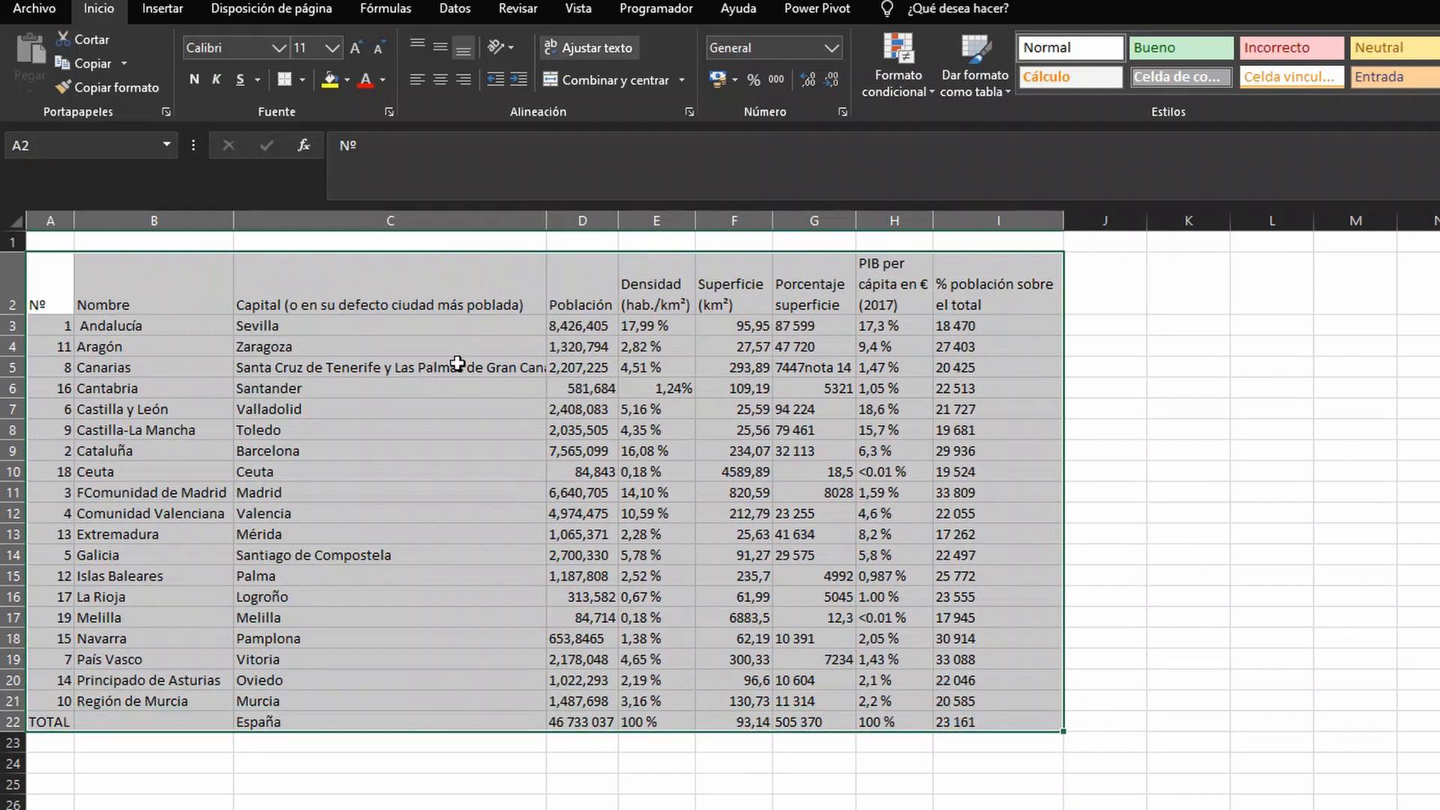
left_click(645, 347)
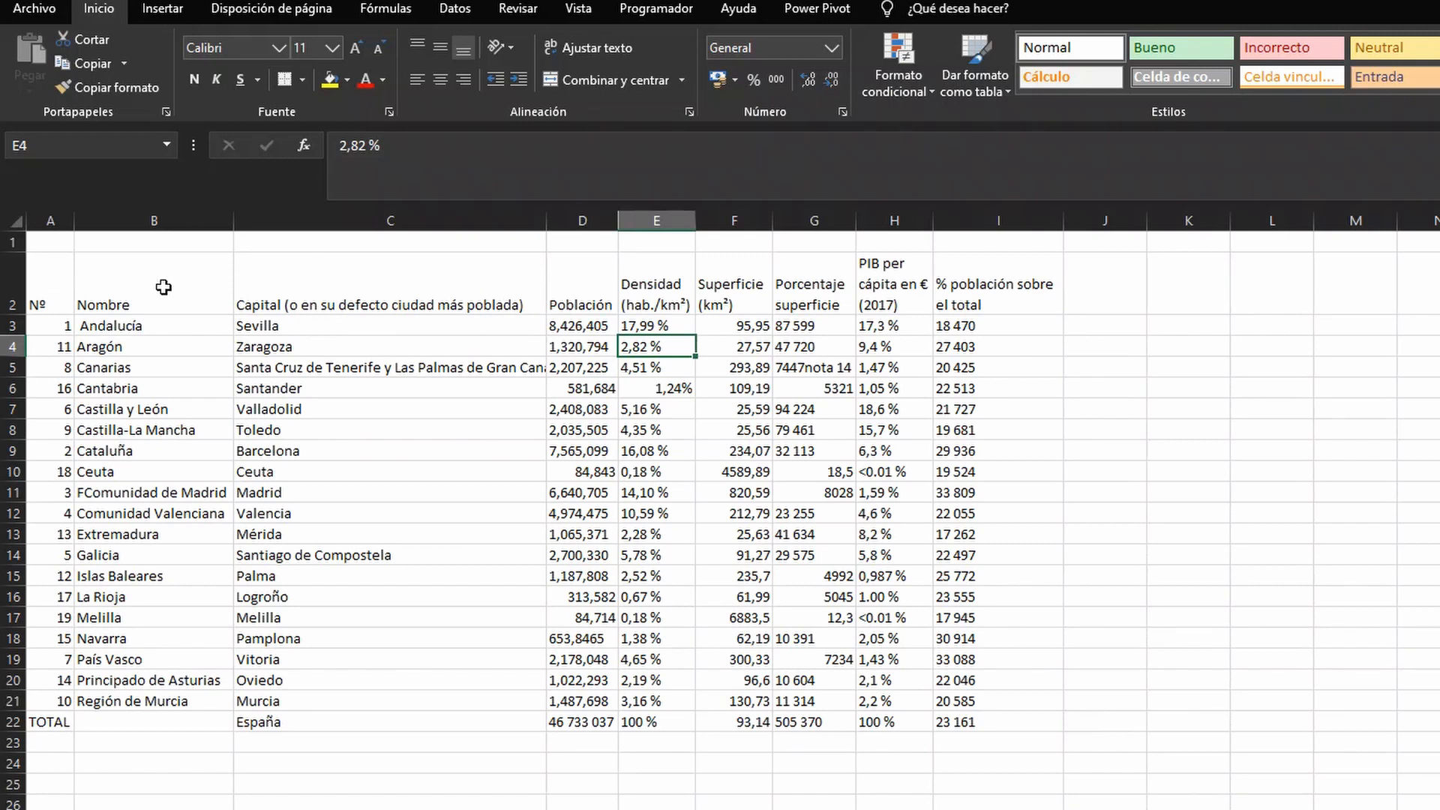
left_click_drag(41, 284, 929, 300)
left_click(1151, 288)
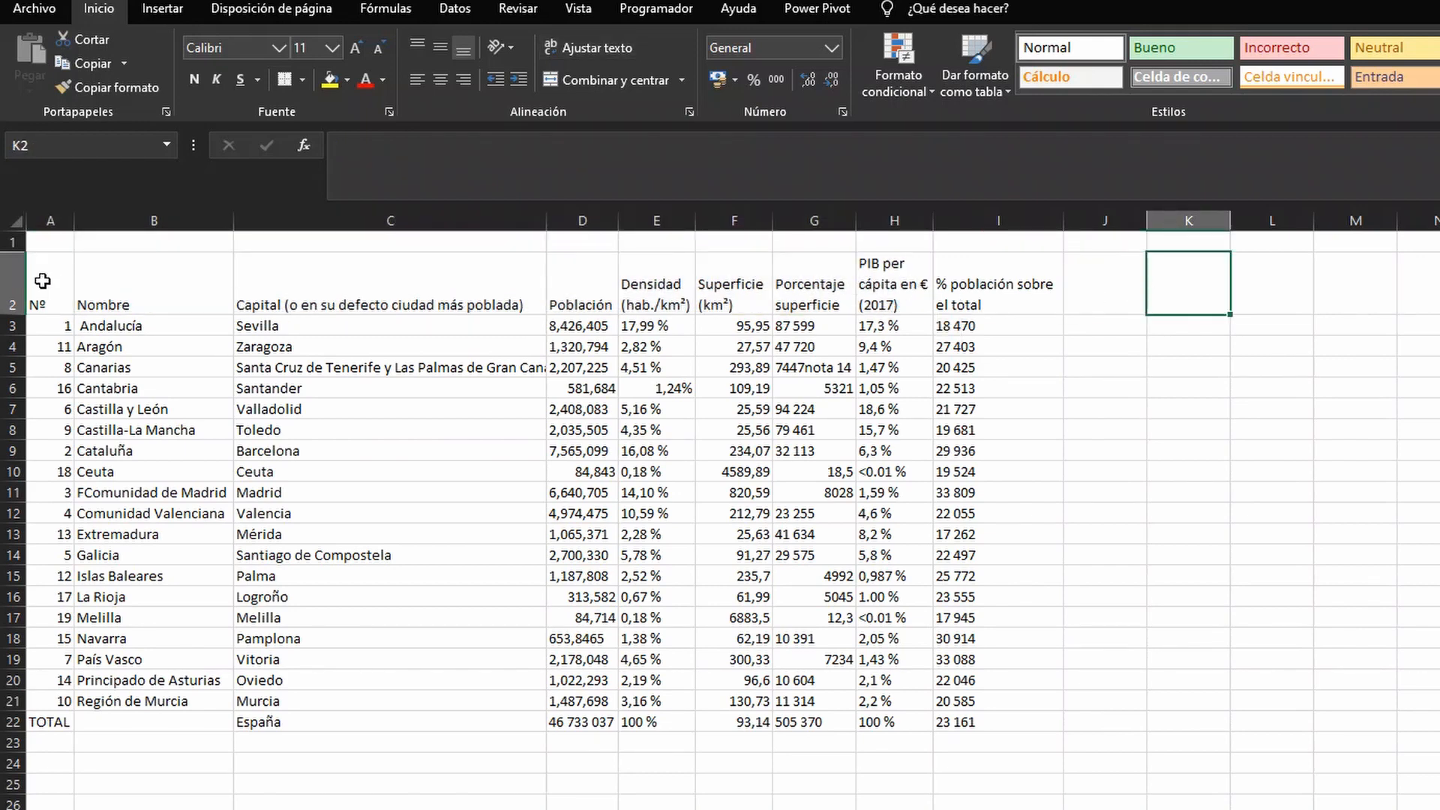
- Convert the range A2:I22 into a table, using its first row as headers
left_click_drag(42, 281, 956, 713)
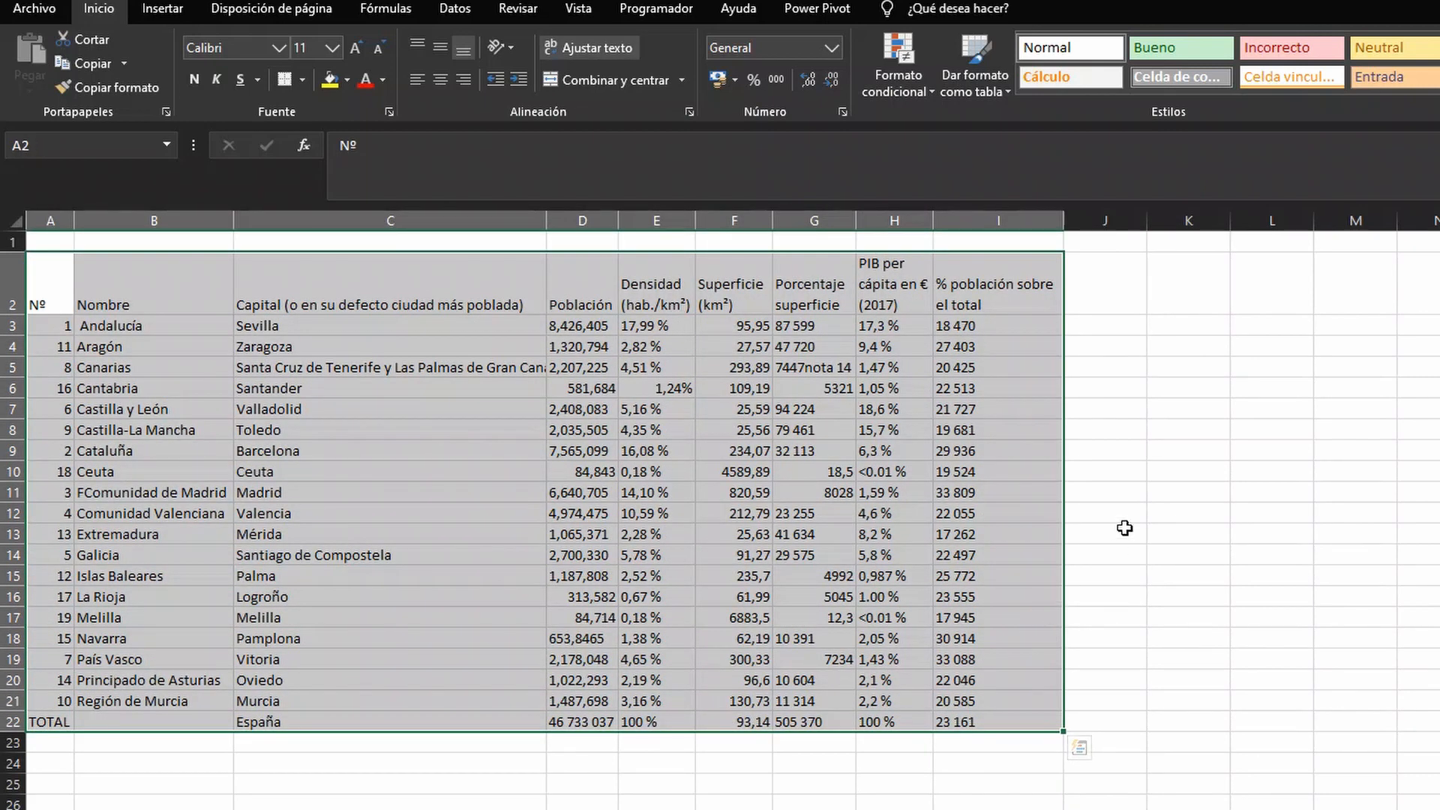
left_click(160, 10)
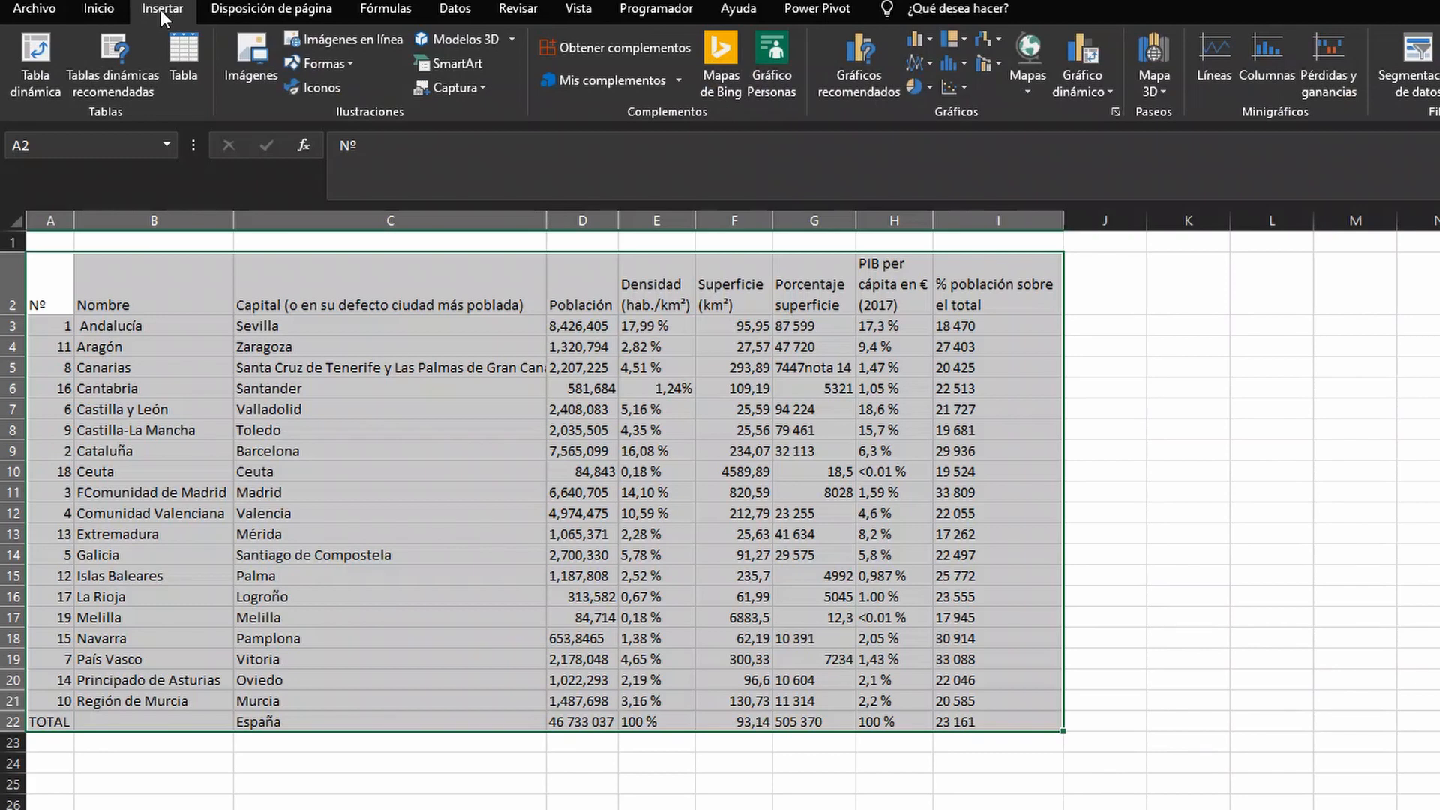
left_click(186, 66)
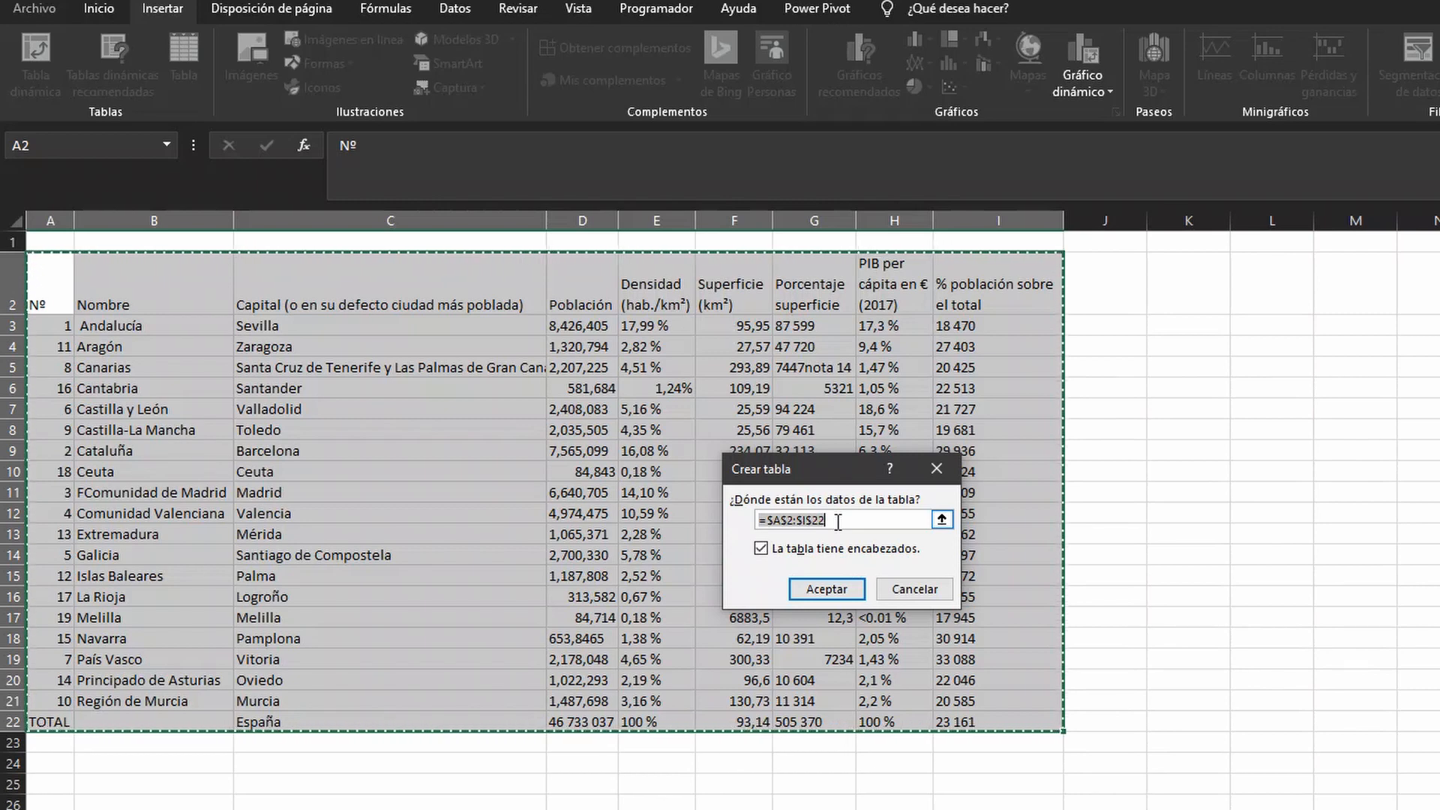
left_click(943, 520)
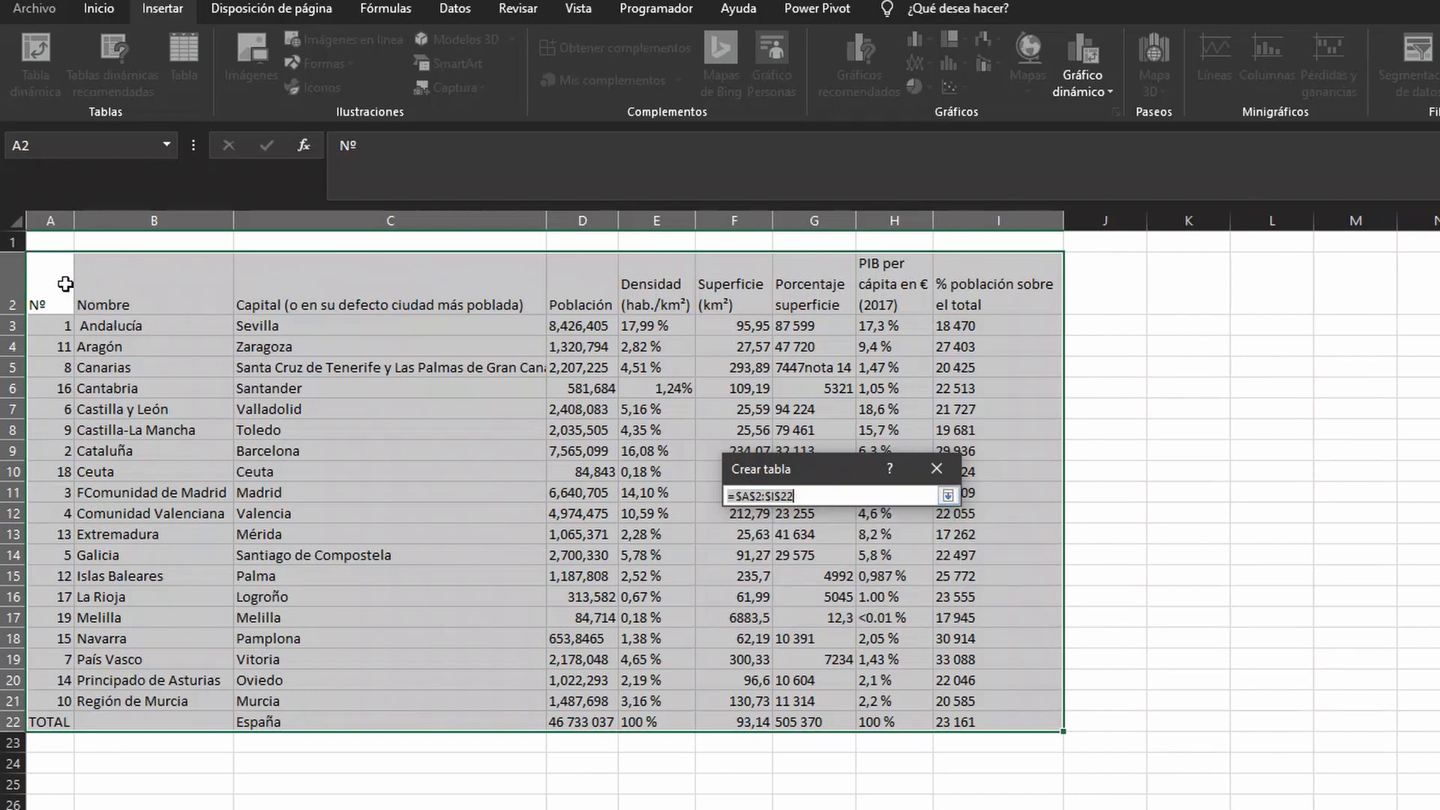
left_click_drag(65, 276, 1004, 723)
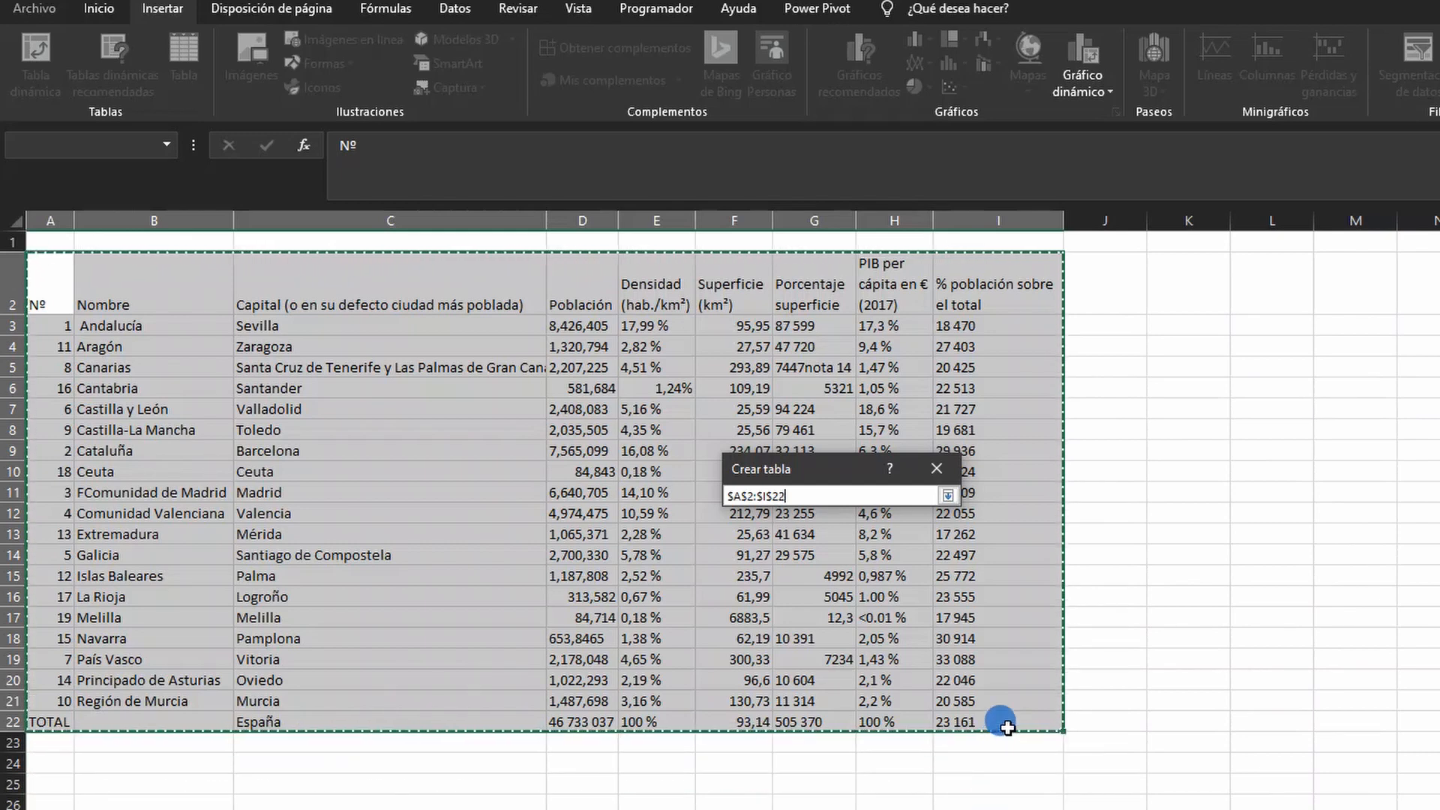
left_click(948, 496)
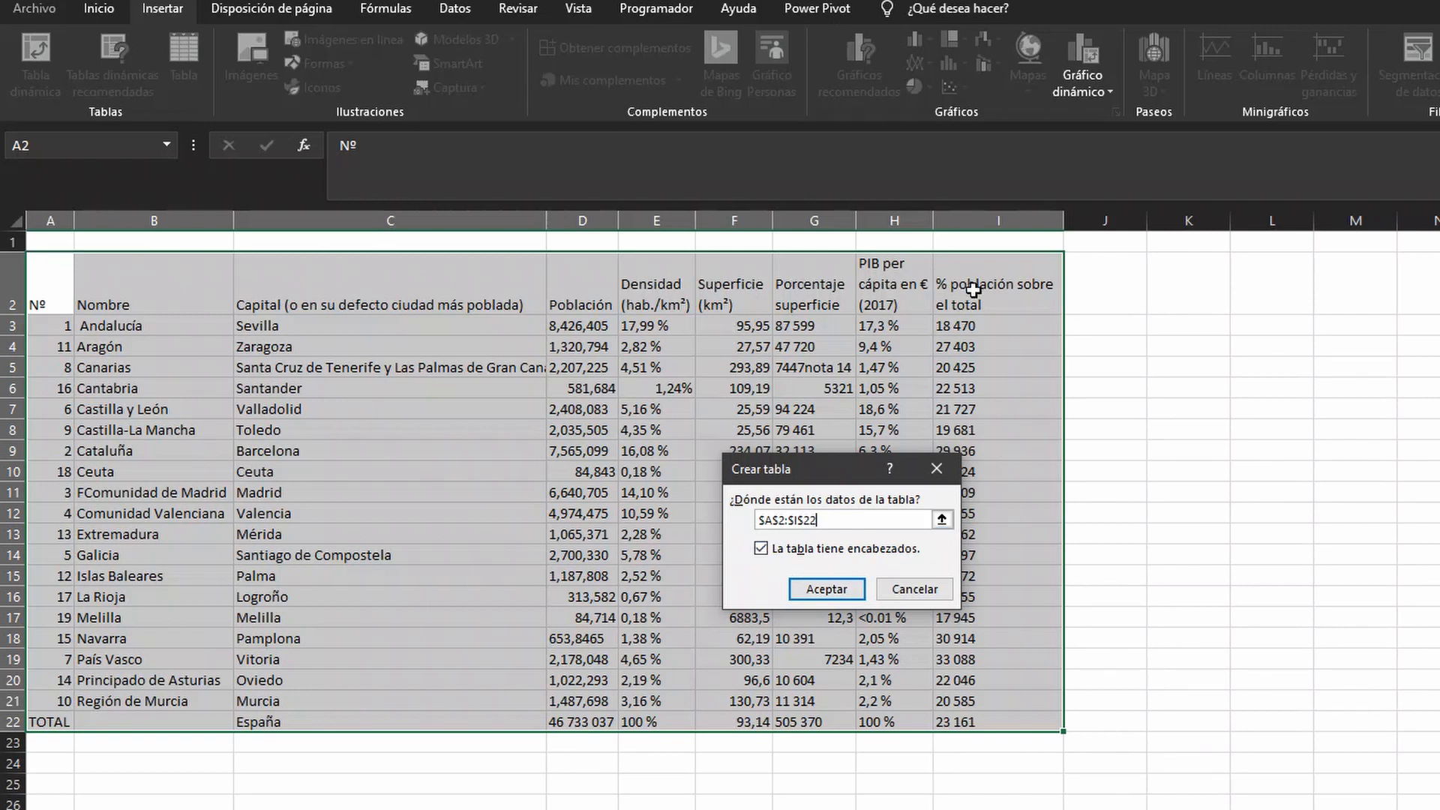
left_click(828, 589)
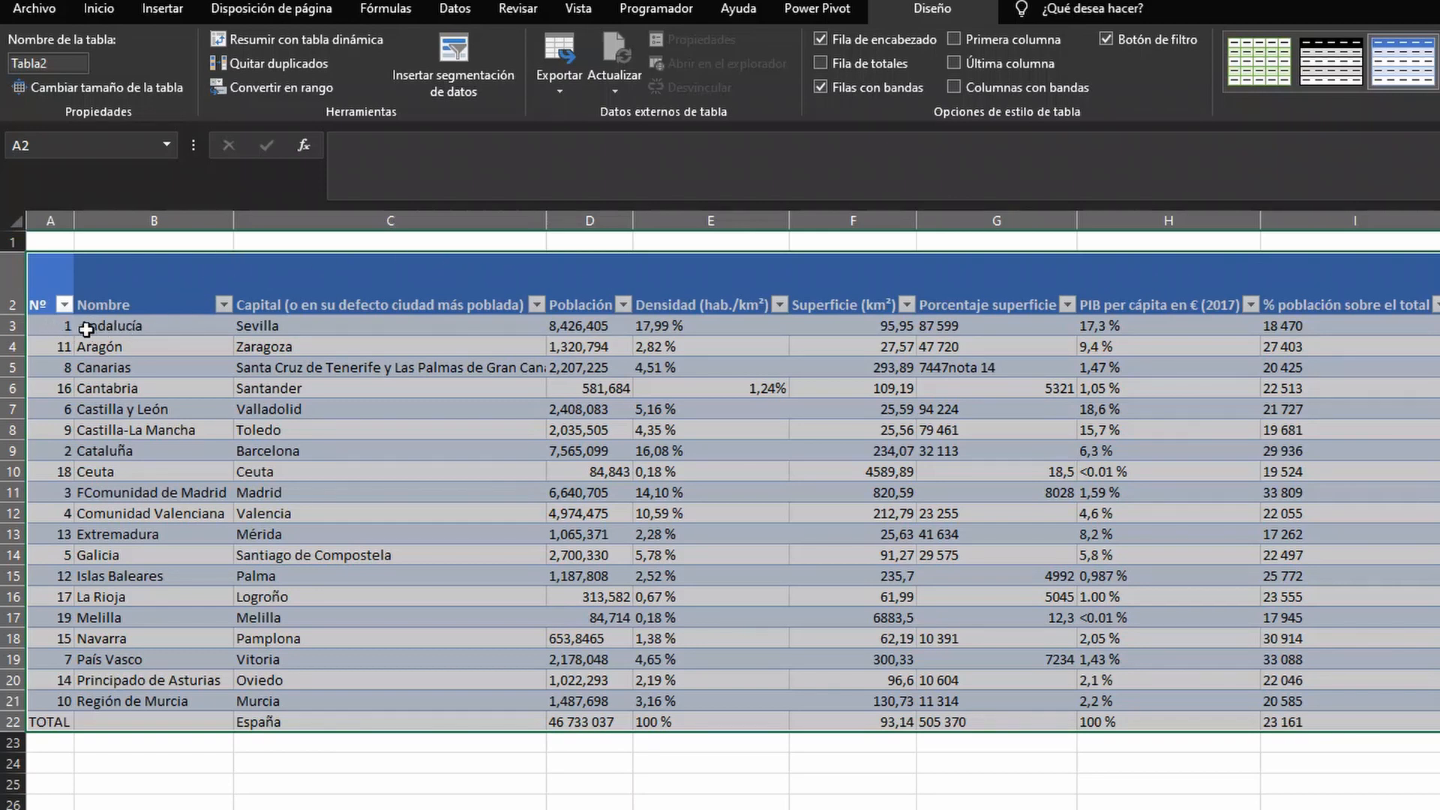
left_click(57, 238)
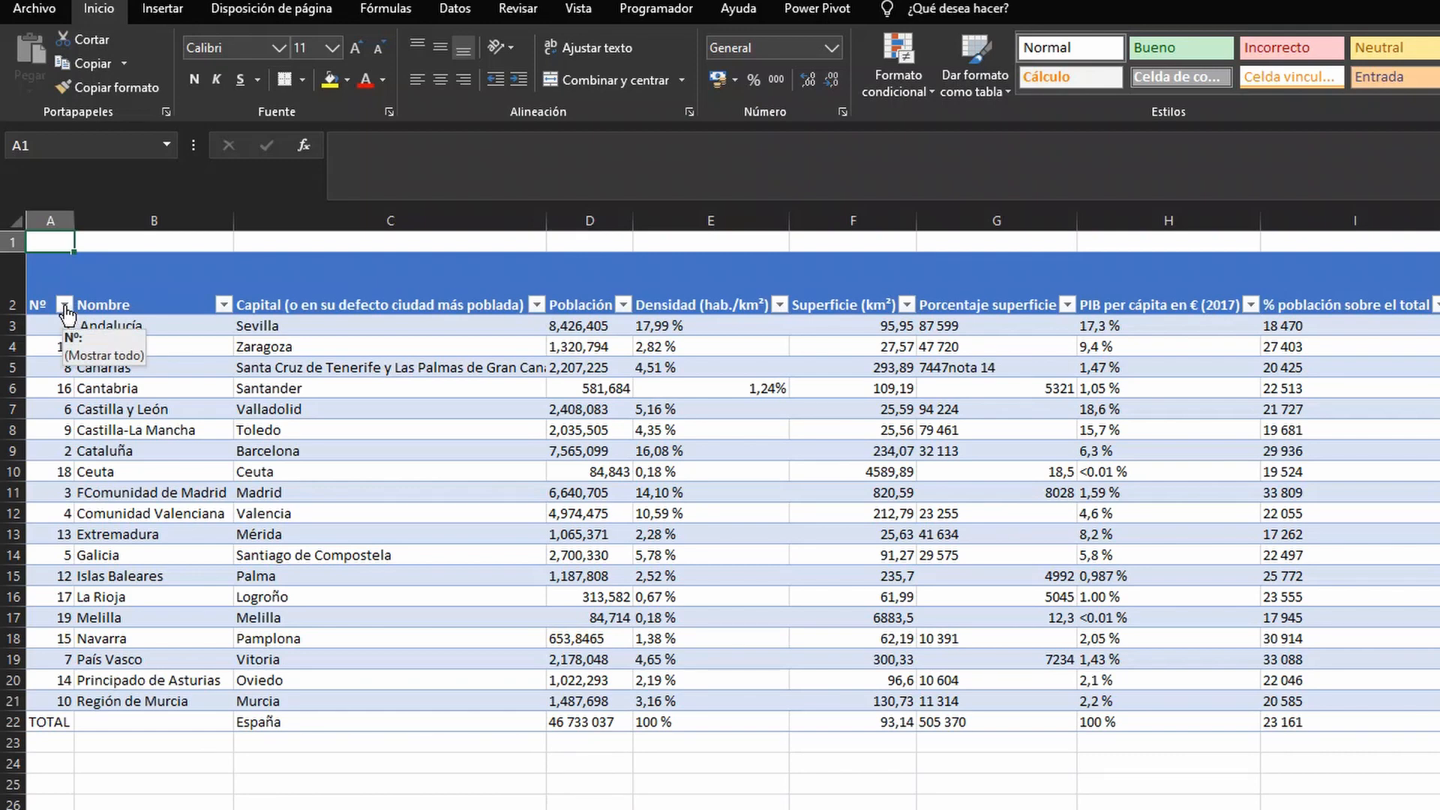
- Filter the Nombre column with a text filter for names that contain "anda"
left_click(224, 306)
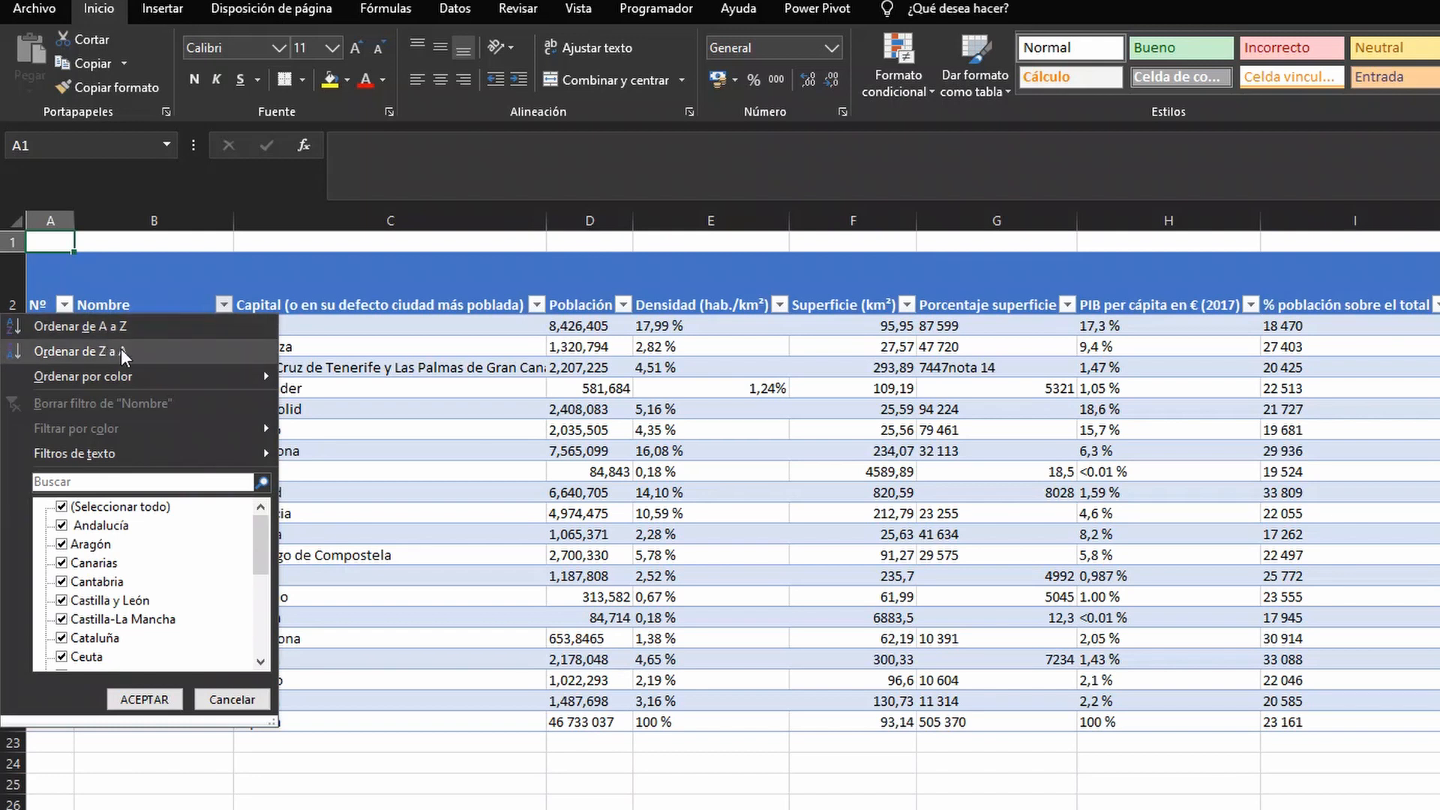
mouse_move(143, 379)
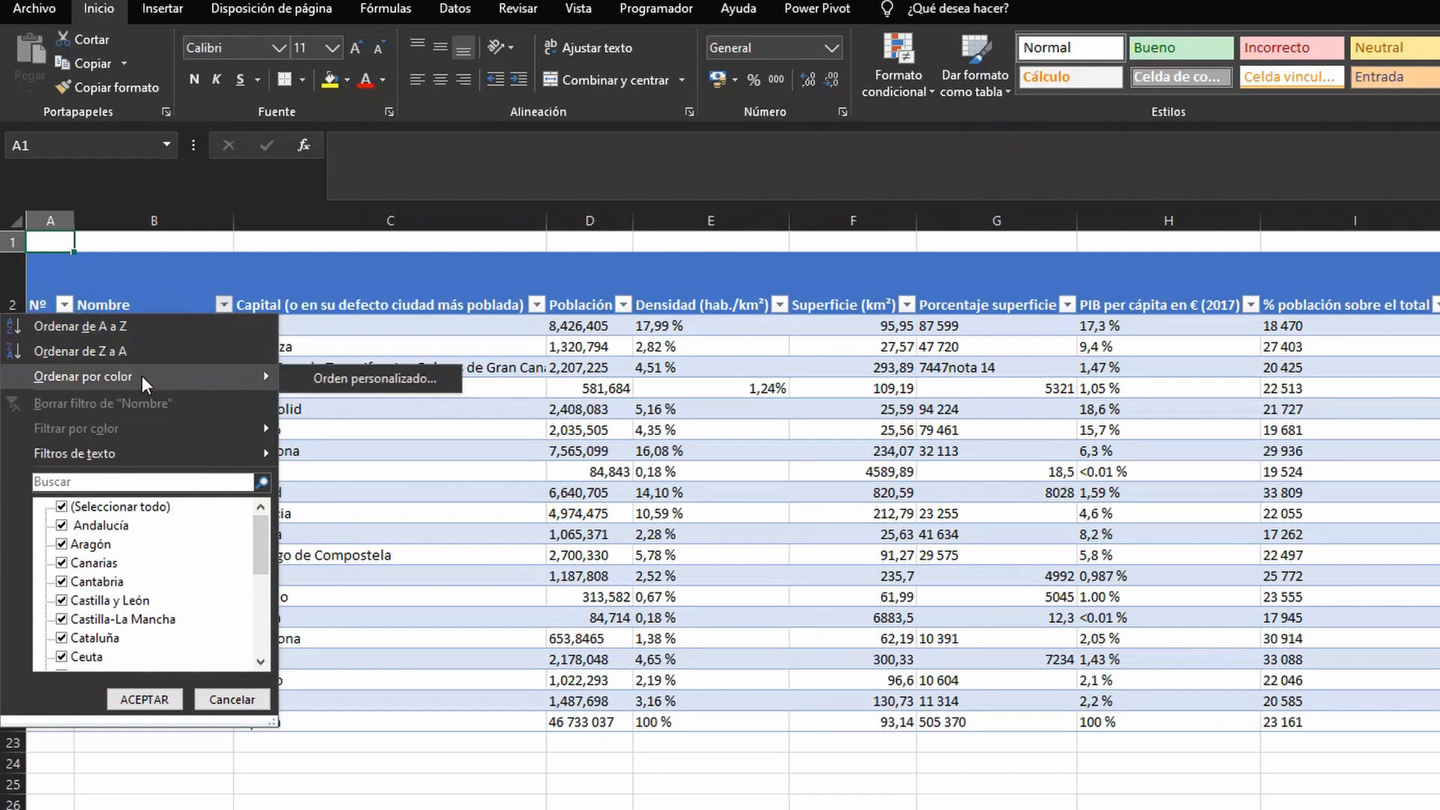
mouse_move(110, 461)
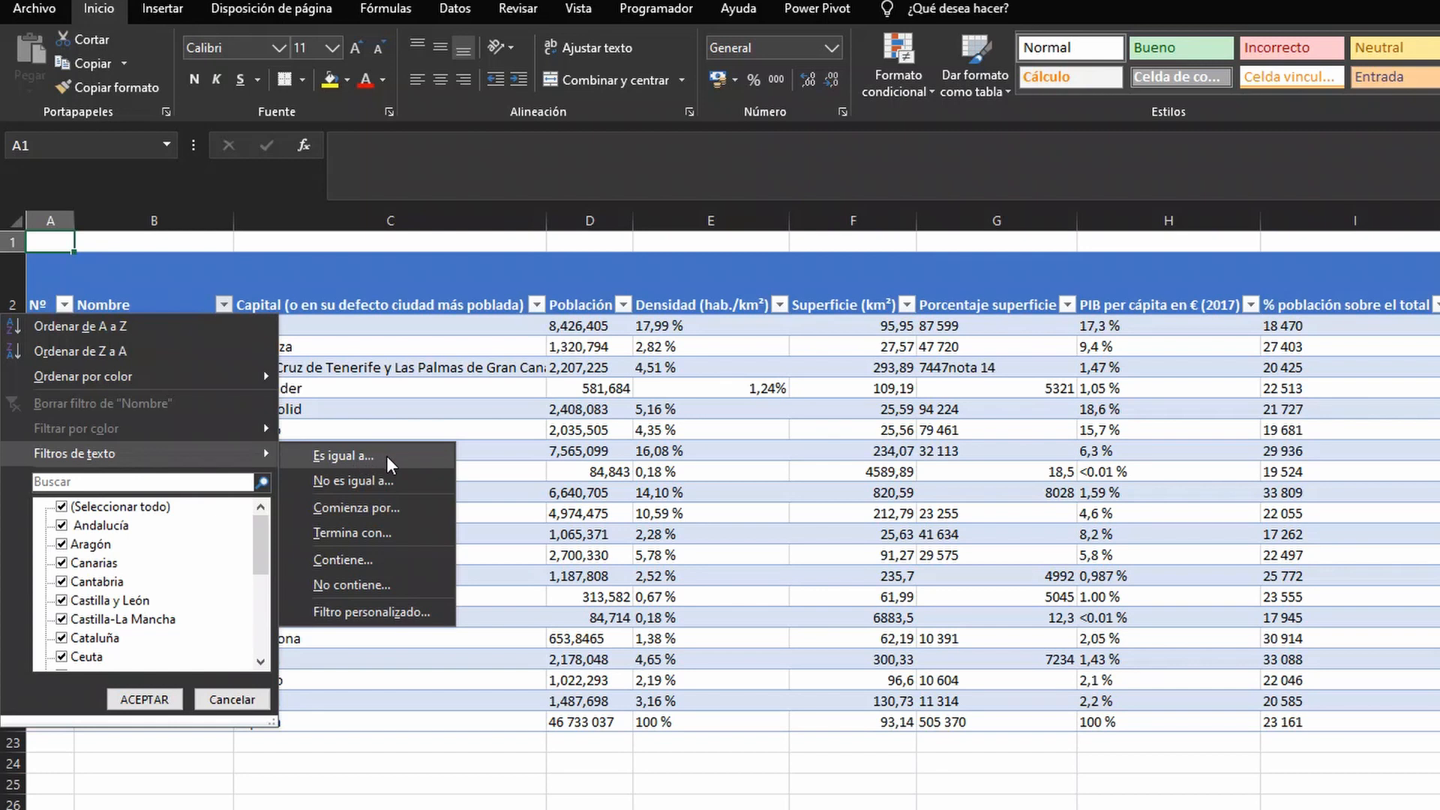
left_click(363, 560)
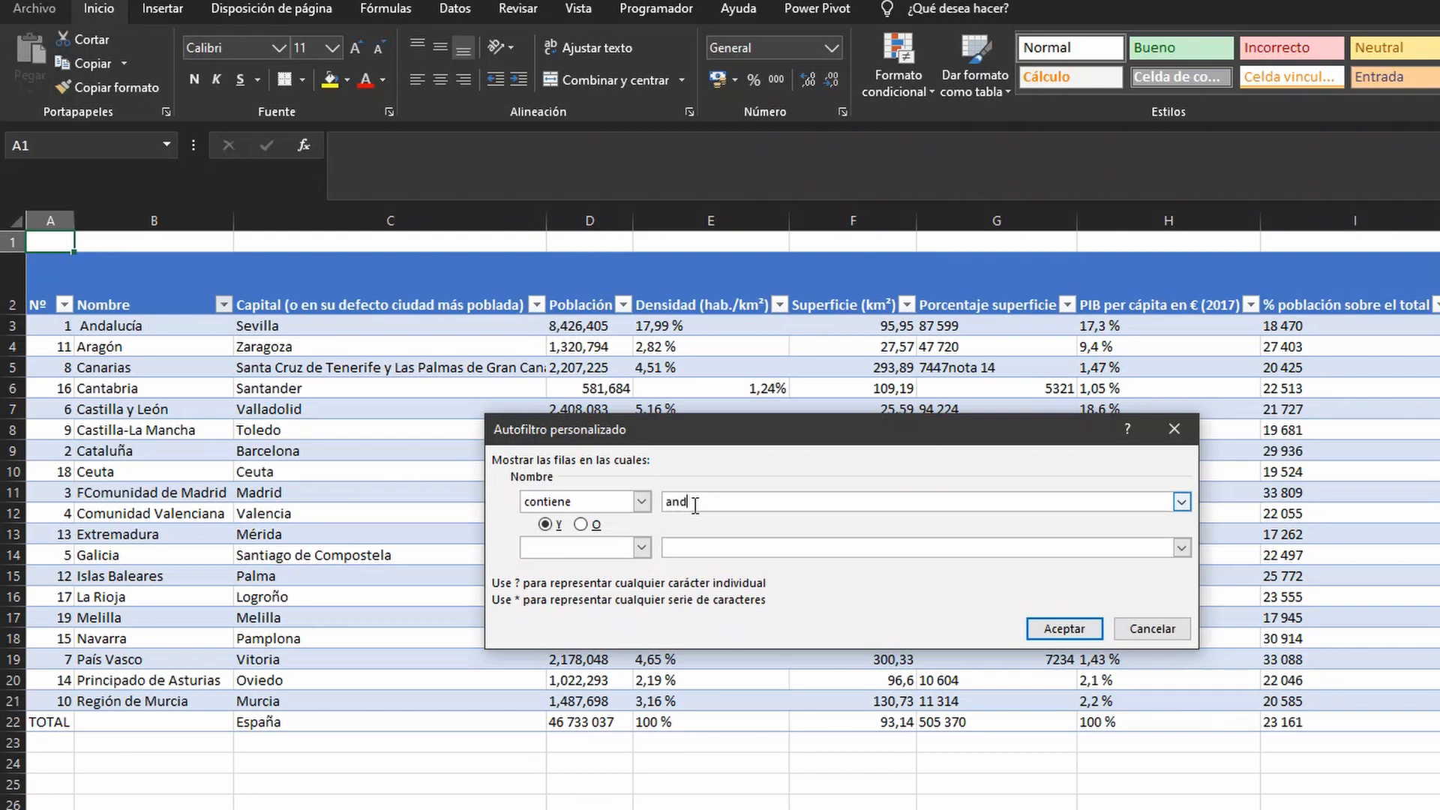
left_click(1064, 629)
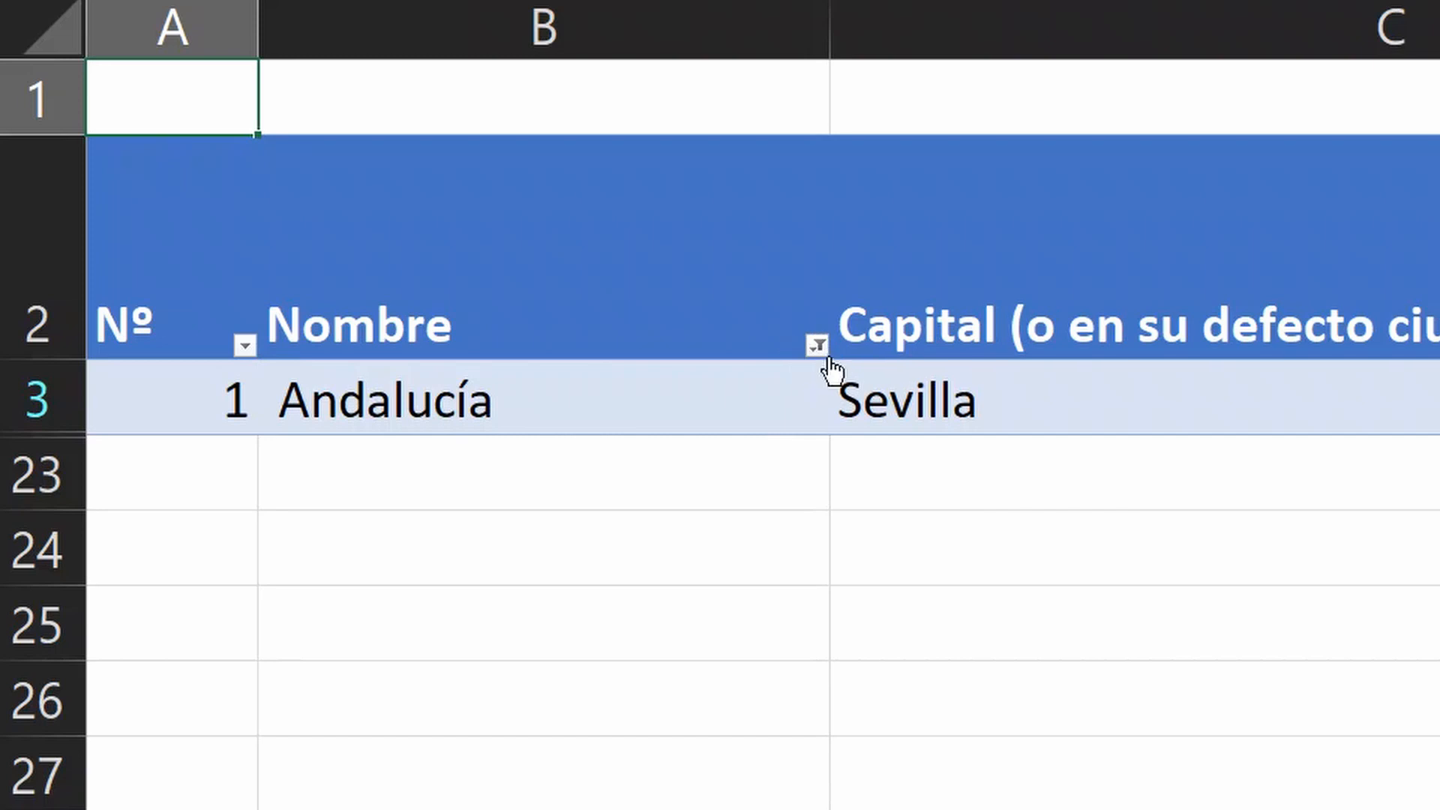
- Review the active text filter on the Nombre column and its Contiene condition, leaving the condition as it is
mouse_move(823, 351)
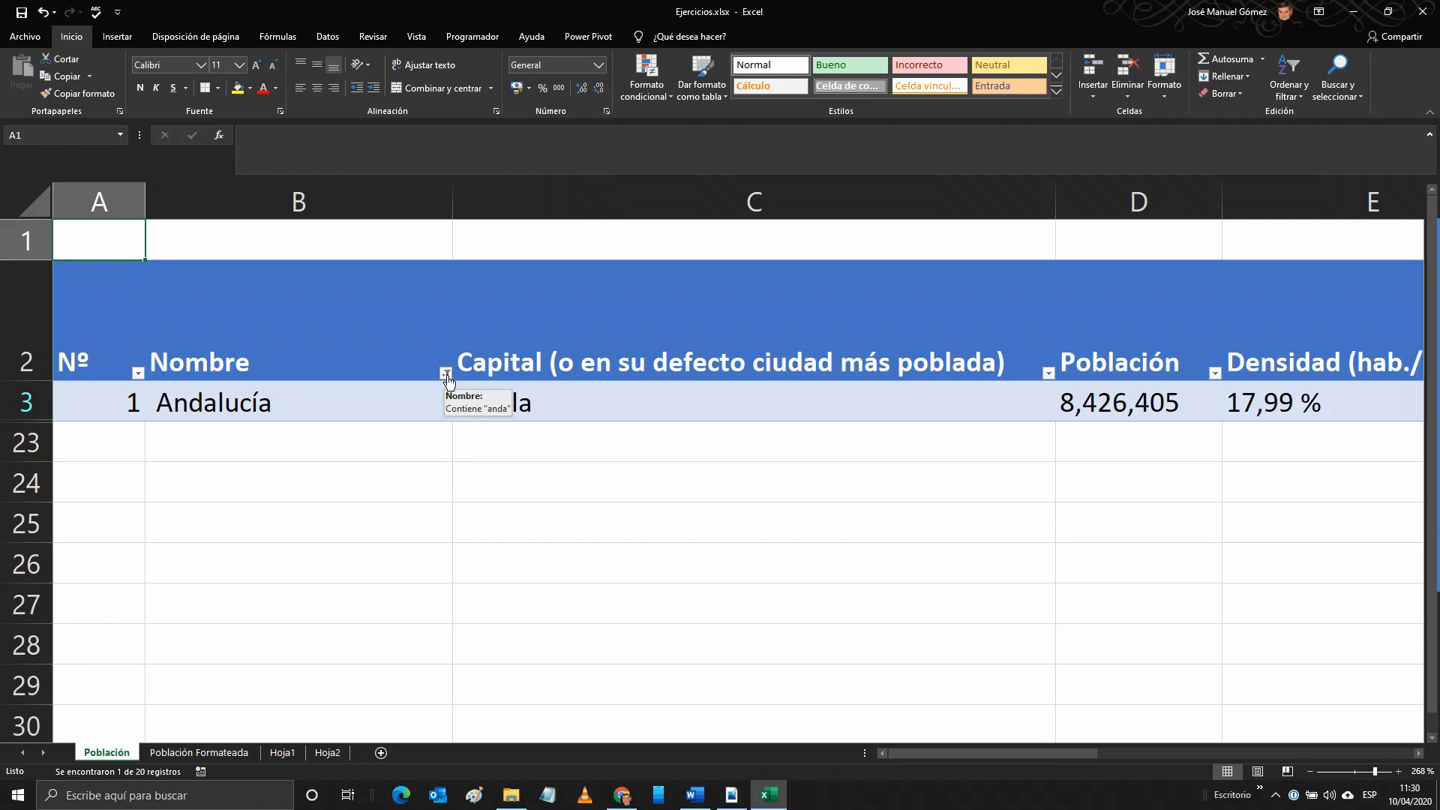
left_click(446, 374)
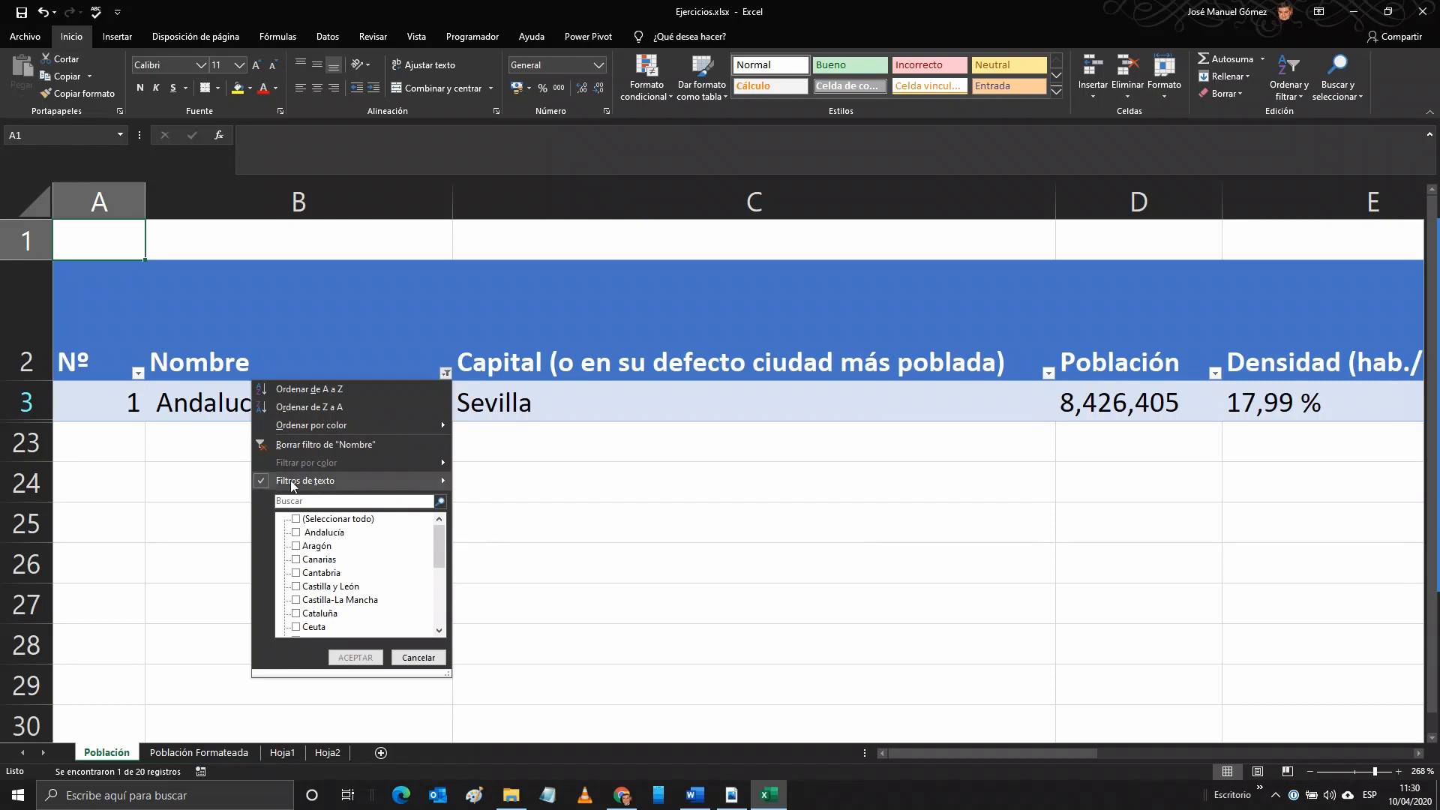
mouse_move(263, 487)
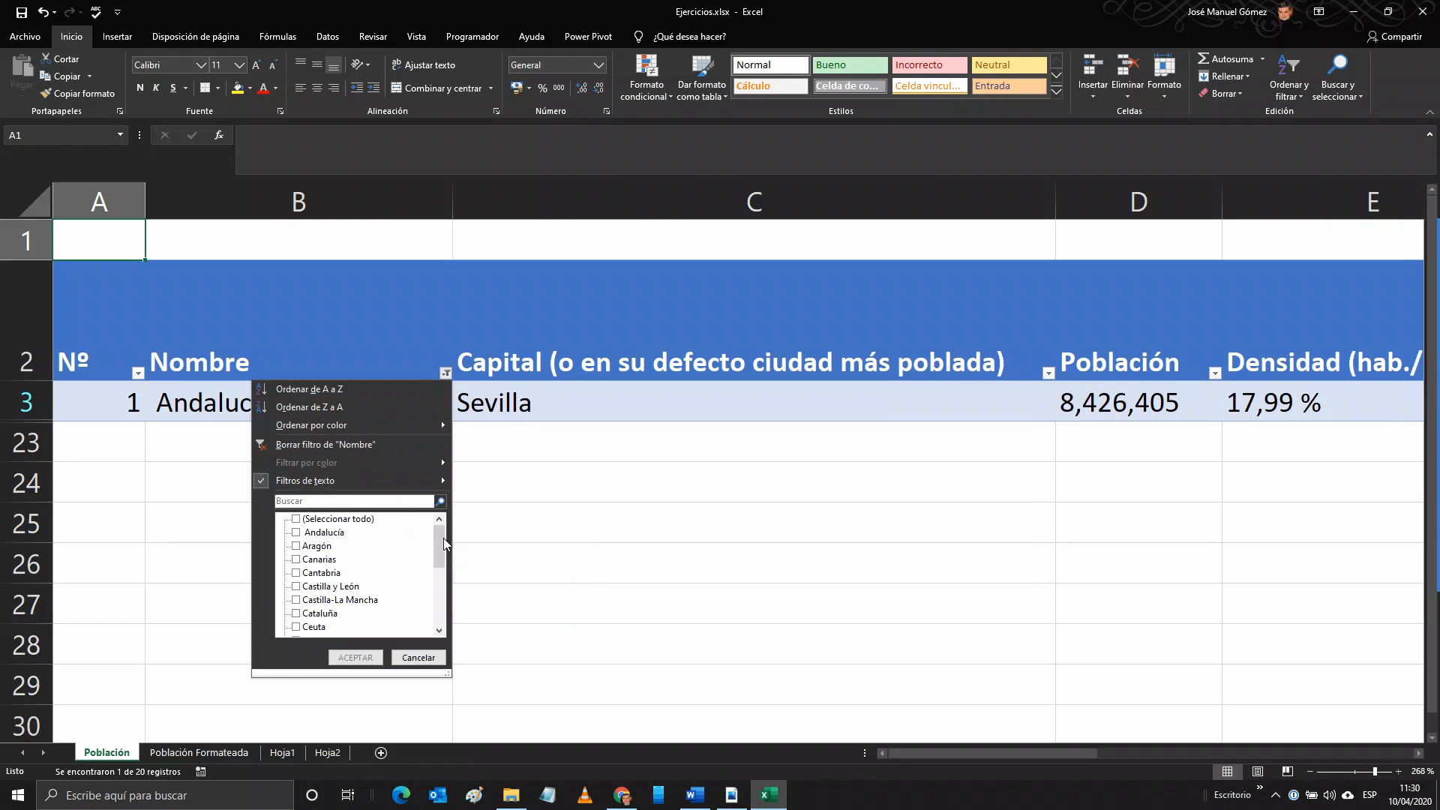
mouse_move(440, 545)
left_mouse_down()
mouse_move(445, 600)
mouse_move(441, 533)
left_mouse_up()
left_click(262, 483)
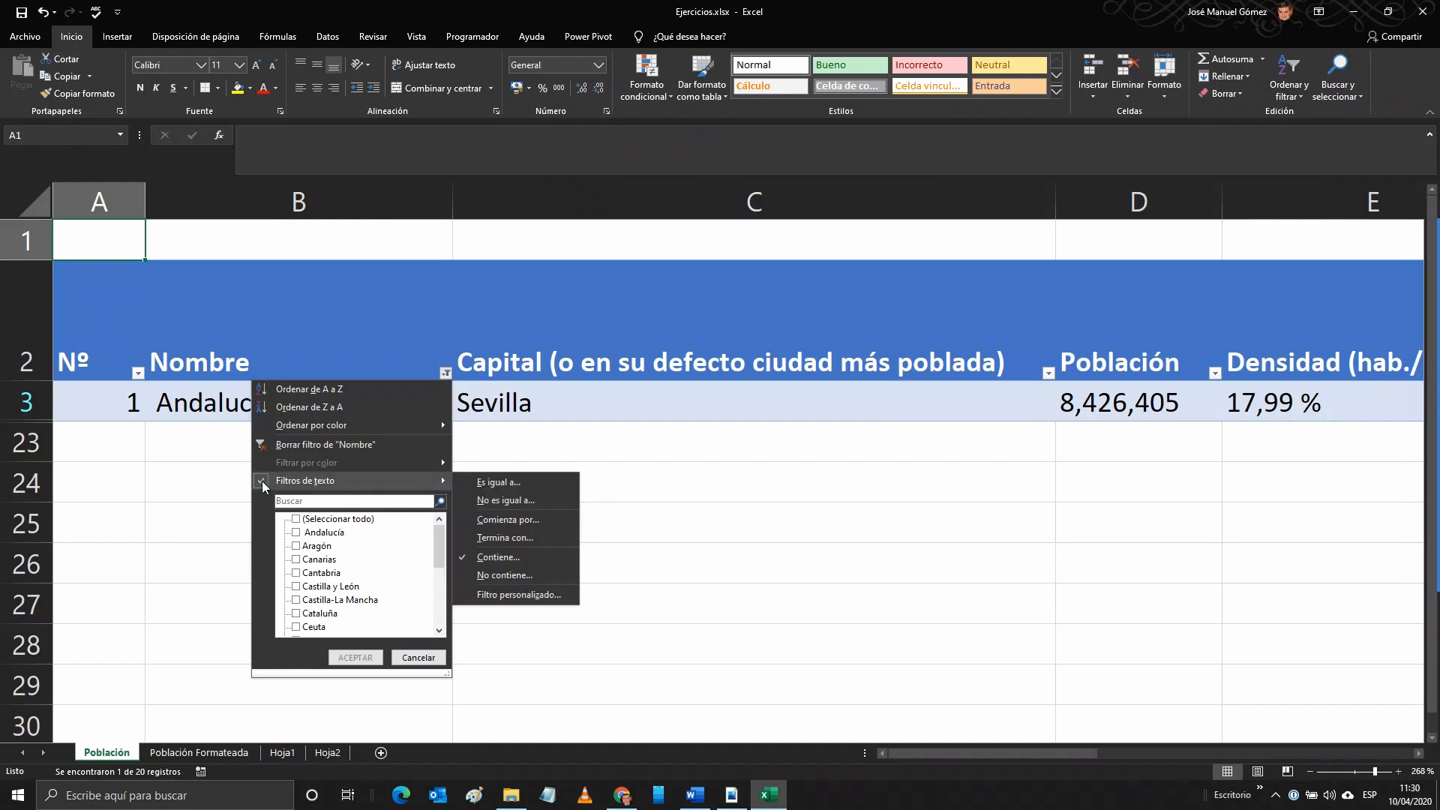
left_click(498, 555)
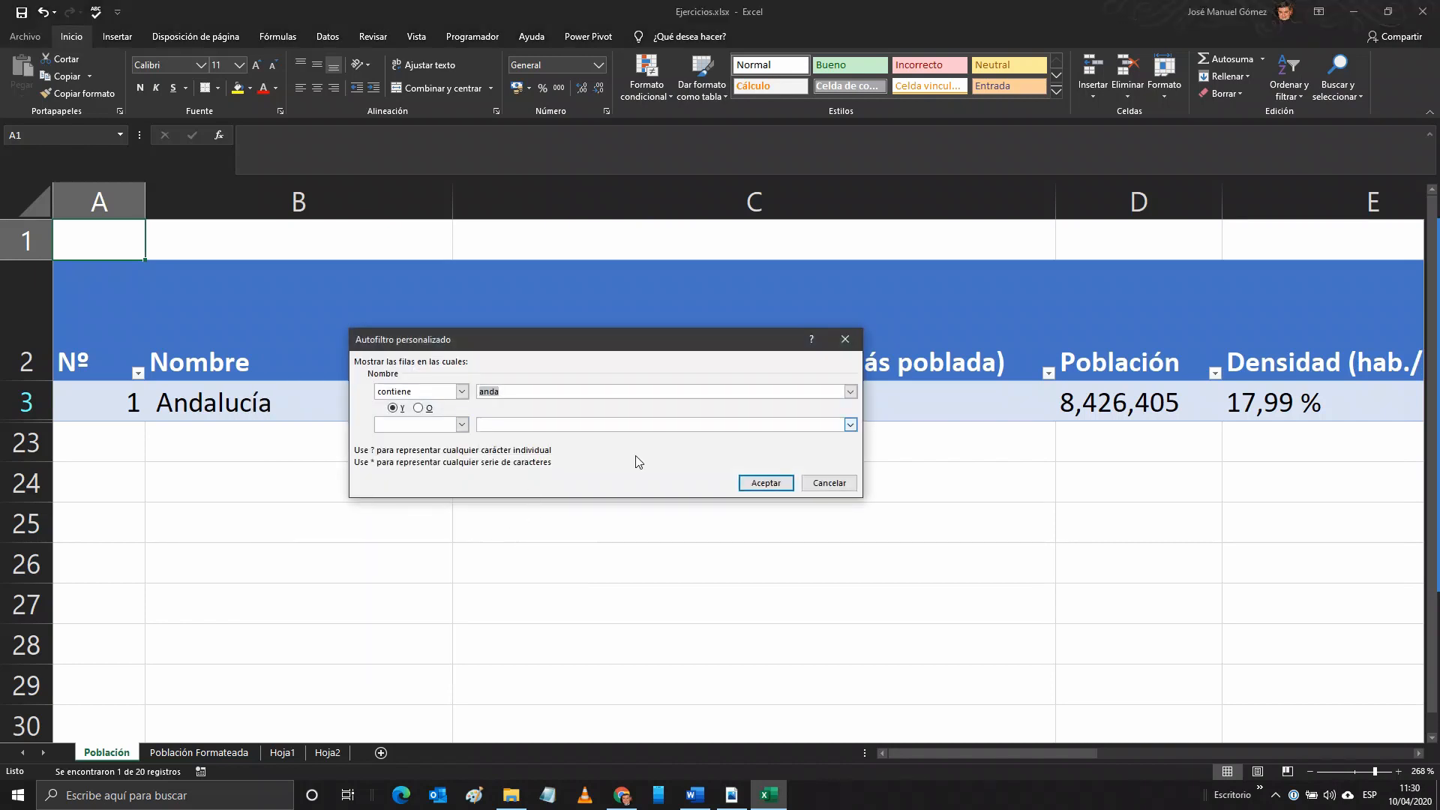
left_click(825, 488)
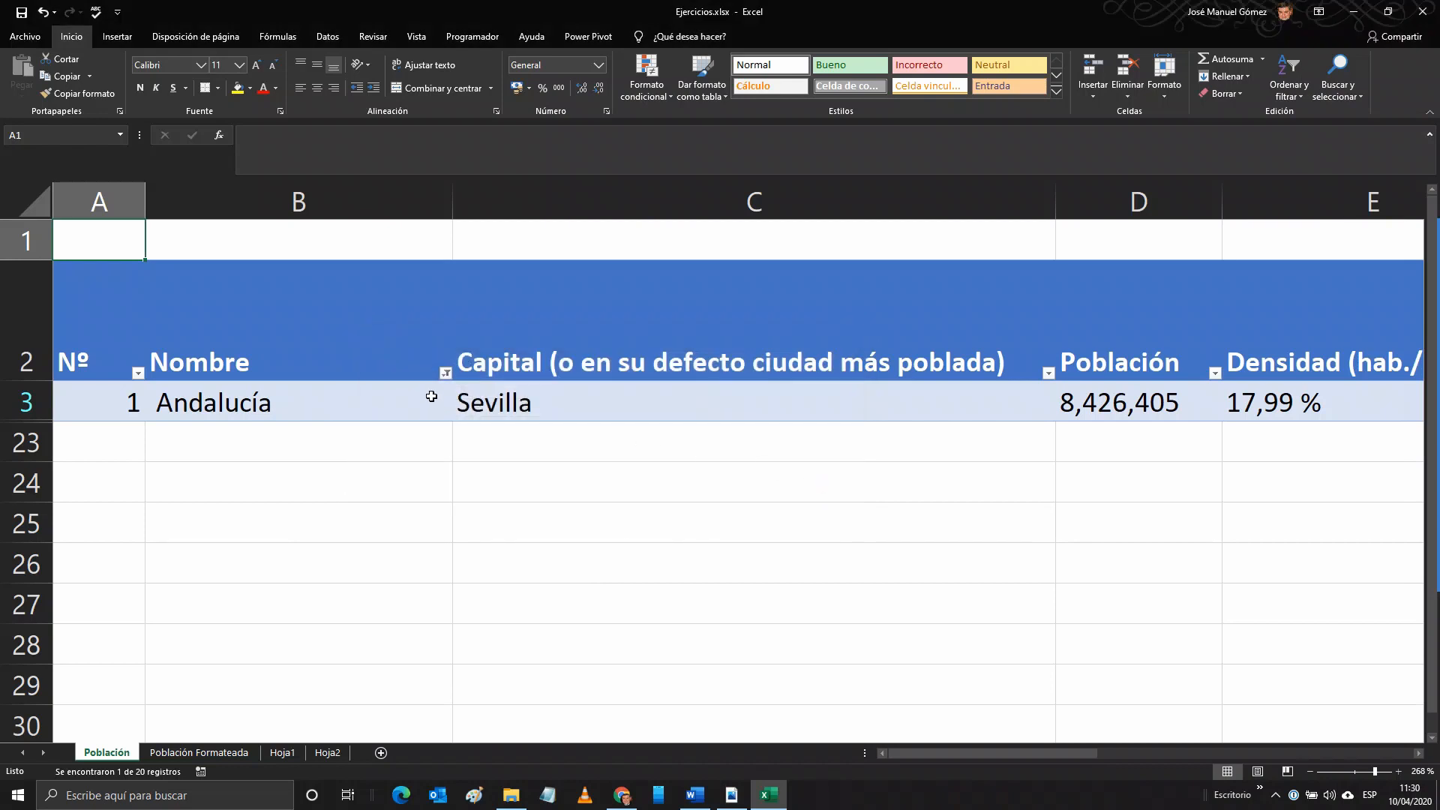
- Reset the Nombre filter by including all of the column's values again
left_click(446, 373)
left_click(292, 519)
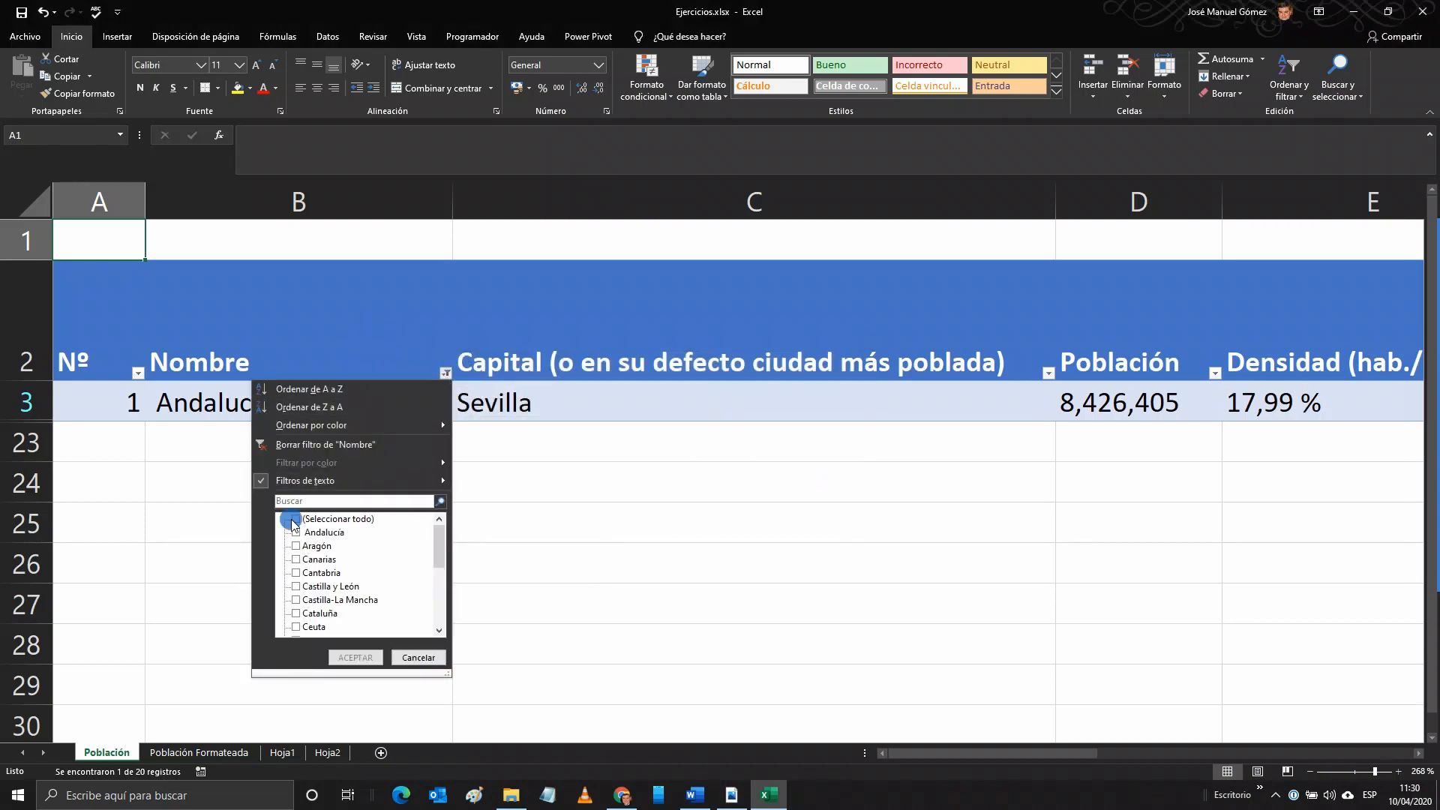
left_click(294, 519)
left_click(373, 657)
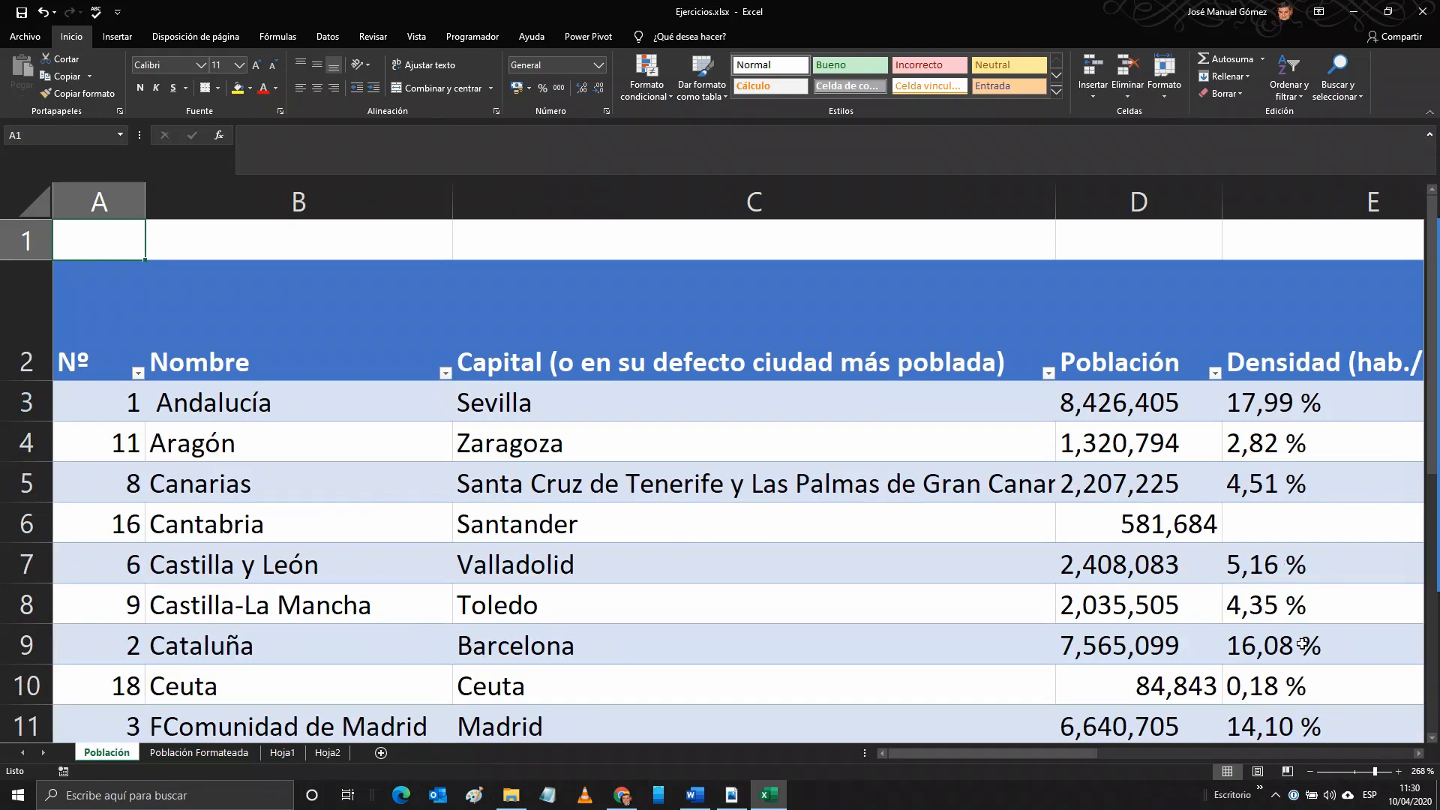
- Examine the sort and filter options of the Nombre, Población and Superficie (km²) columns
left_click_drag(1379, 771, 1359, 779)
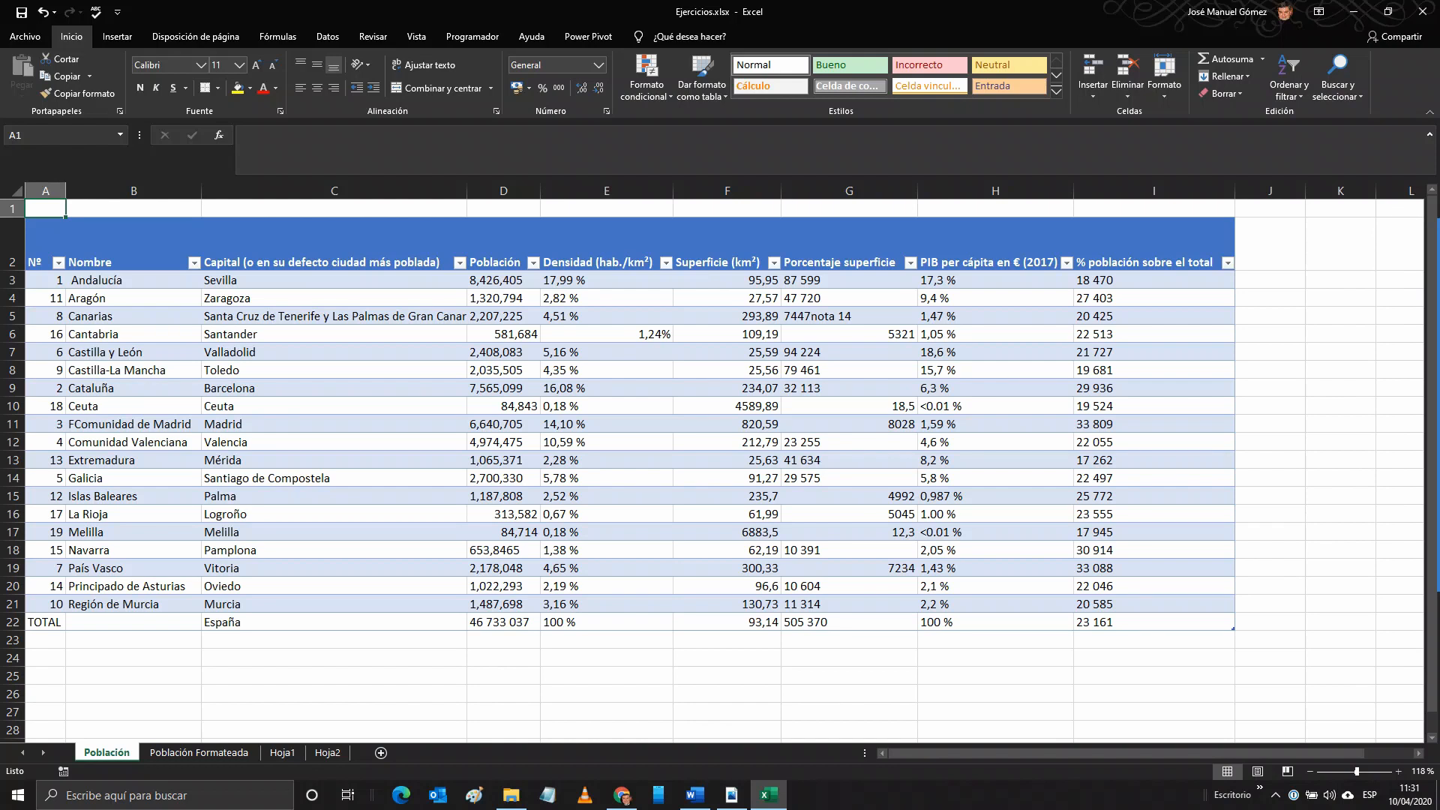
left_click(194, 262)
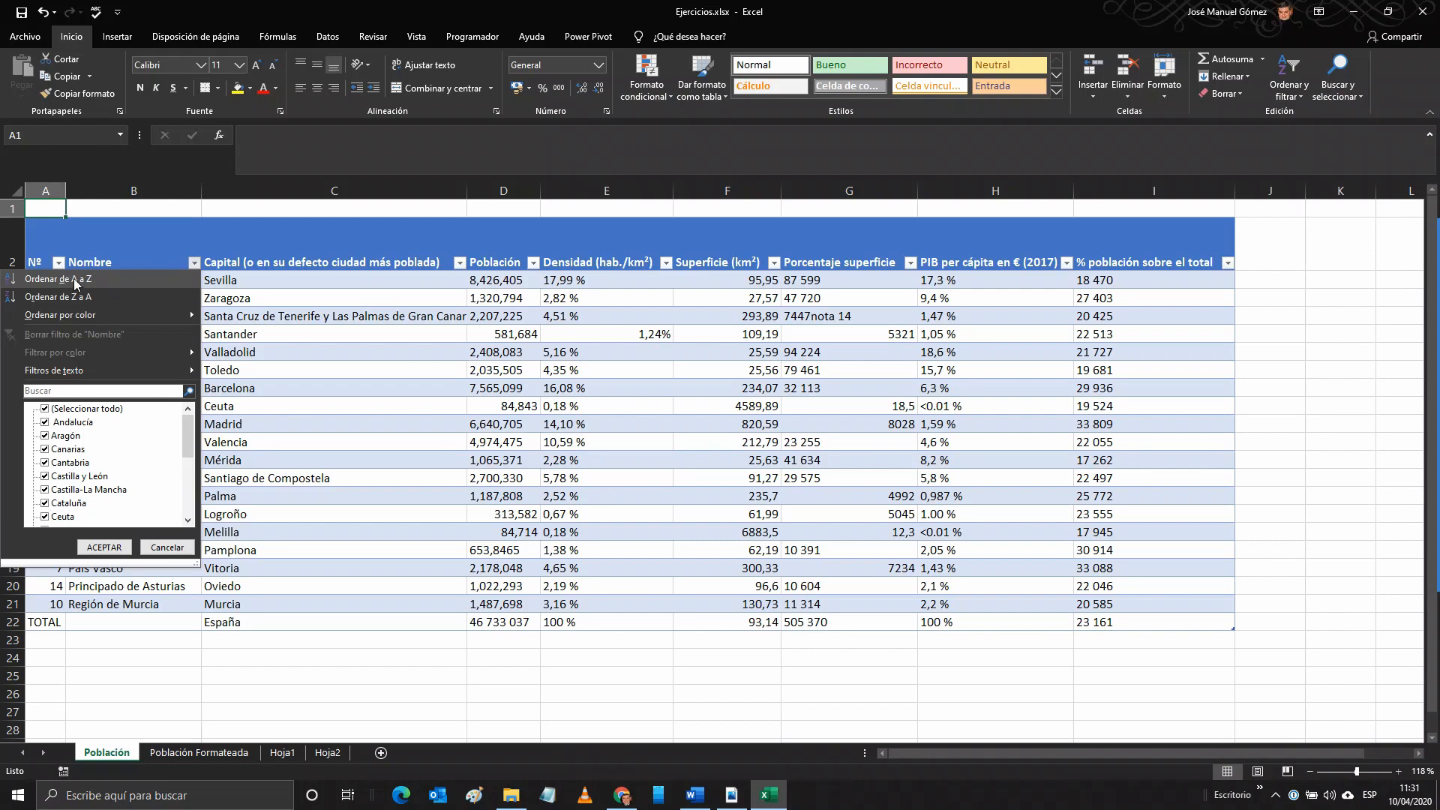
left_click(534, 264)
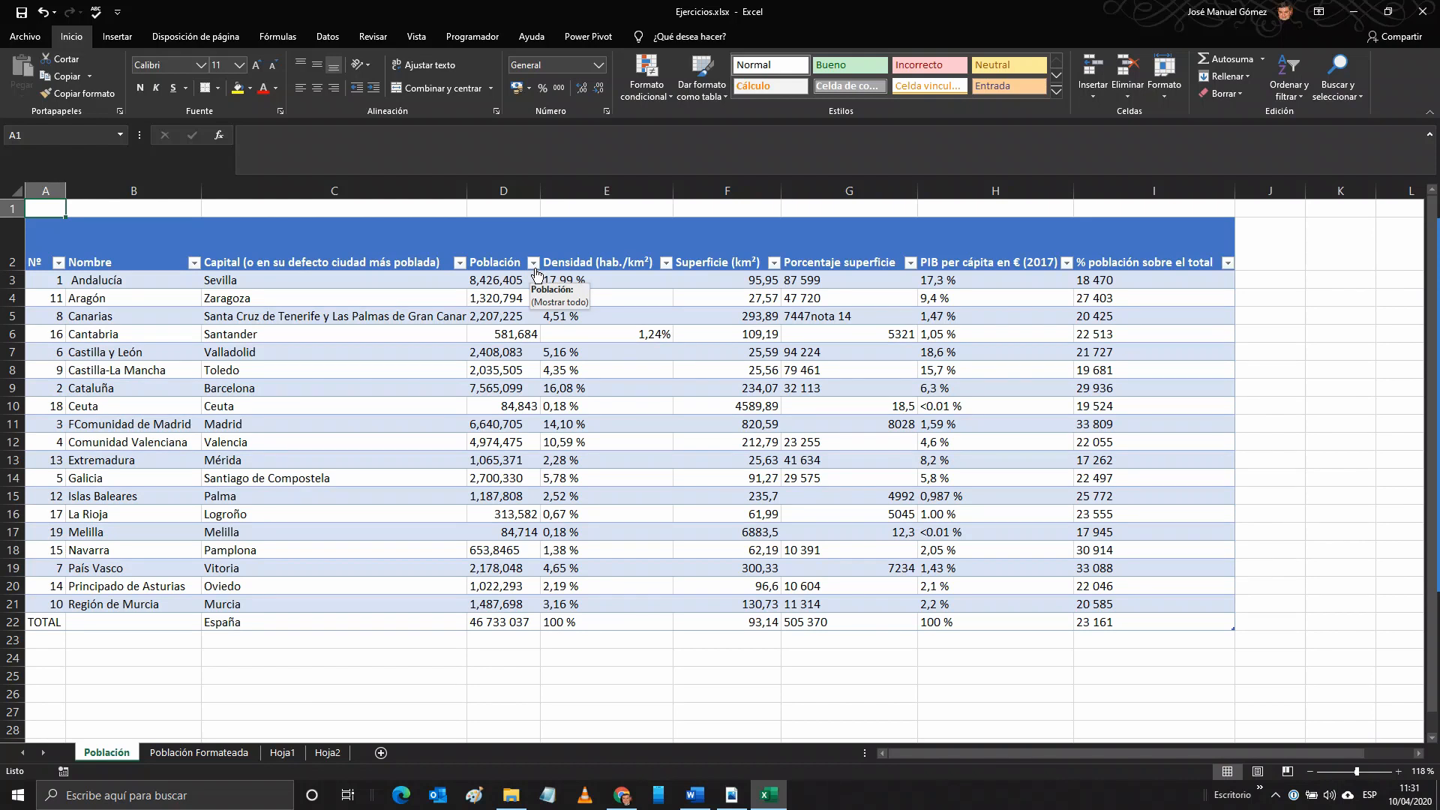
left_click(536, 273)
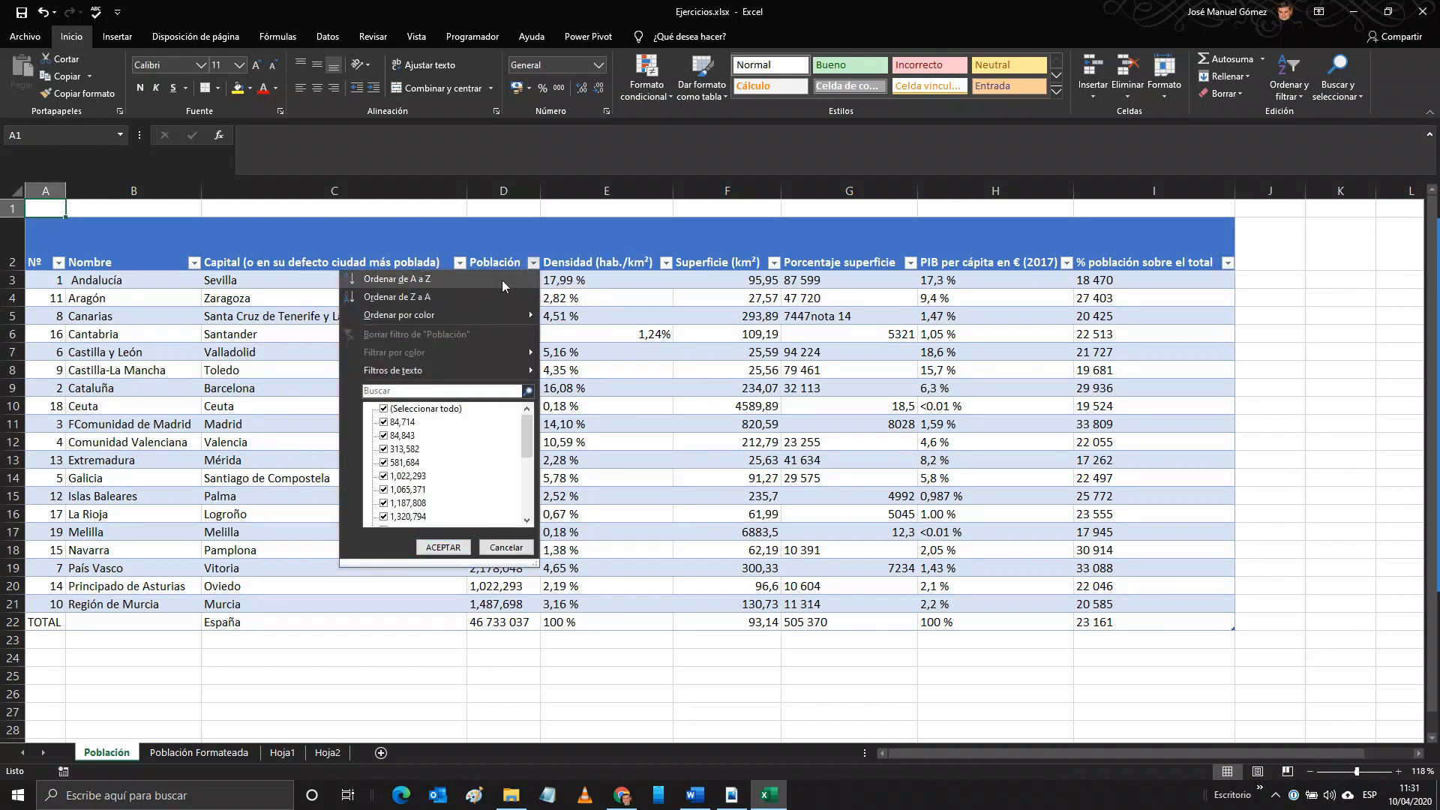
left_click(530, 264)
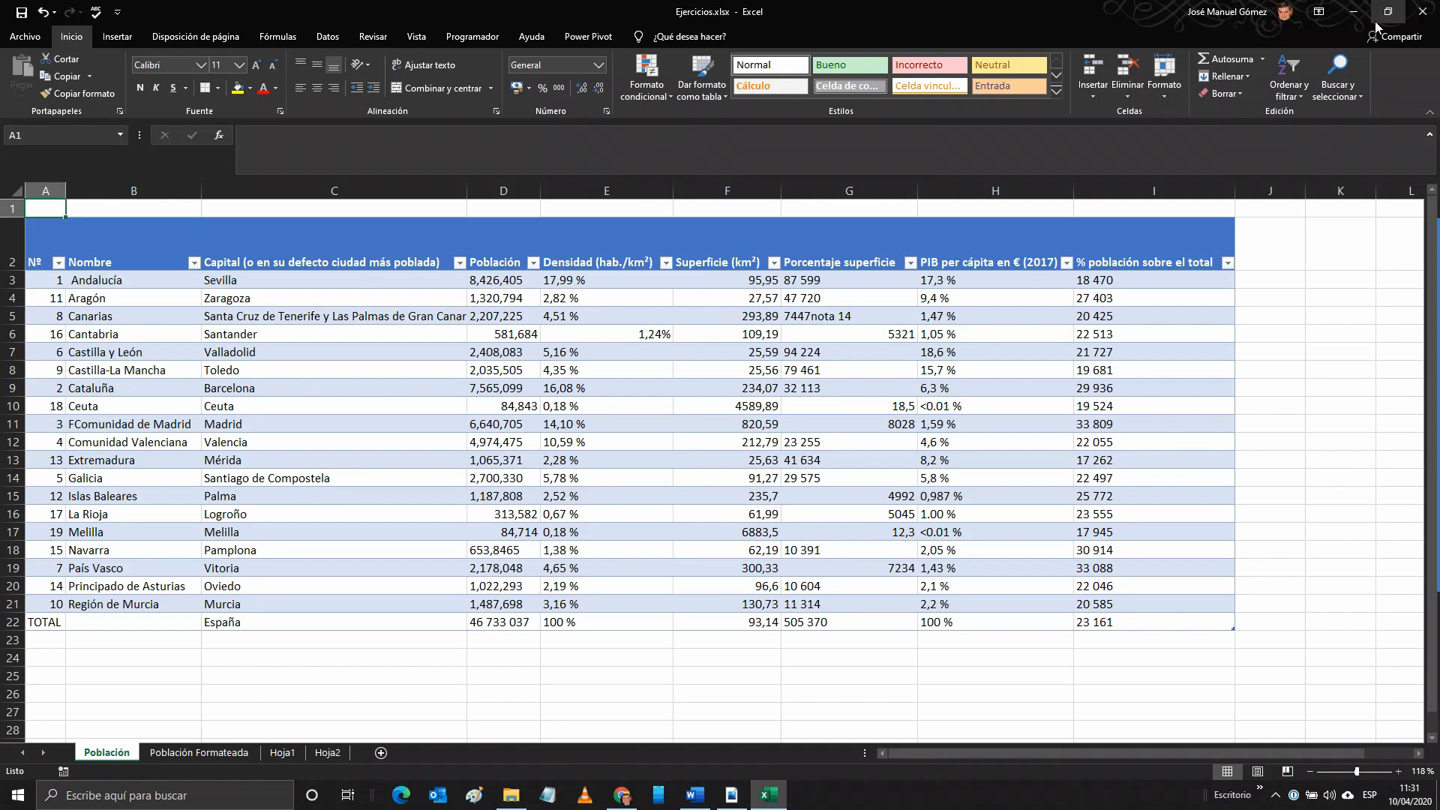
left_click(773, 263)
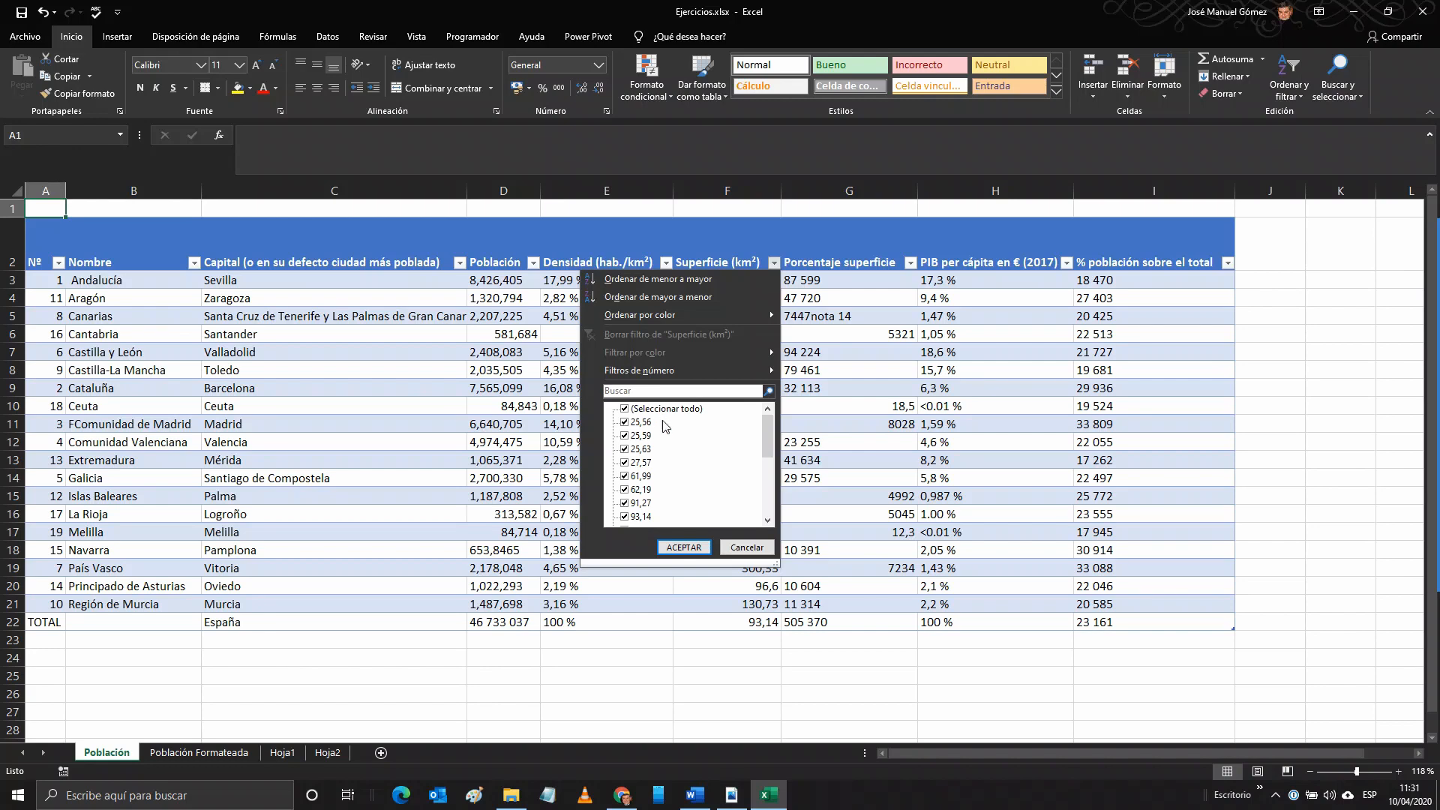
left_click(745, 548)
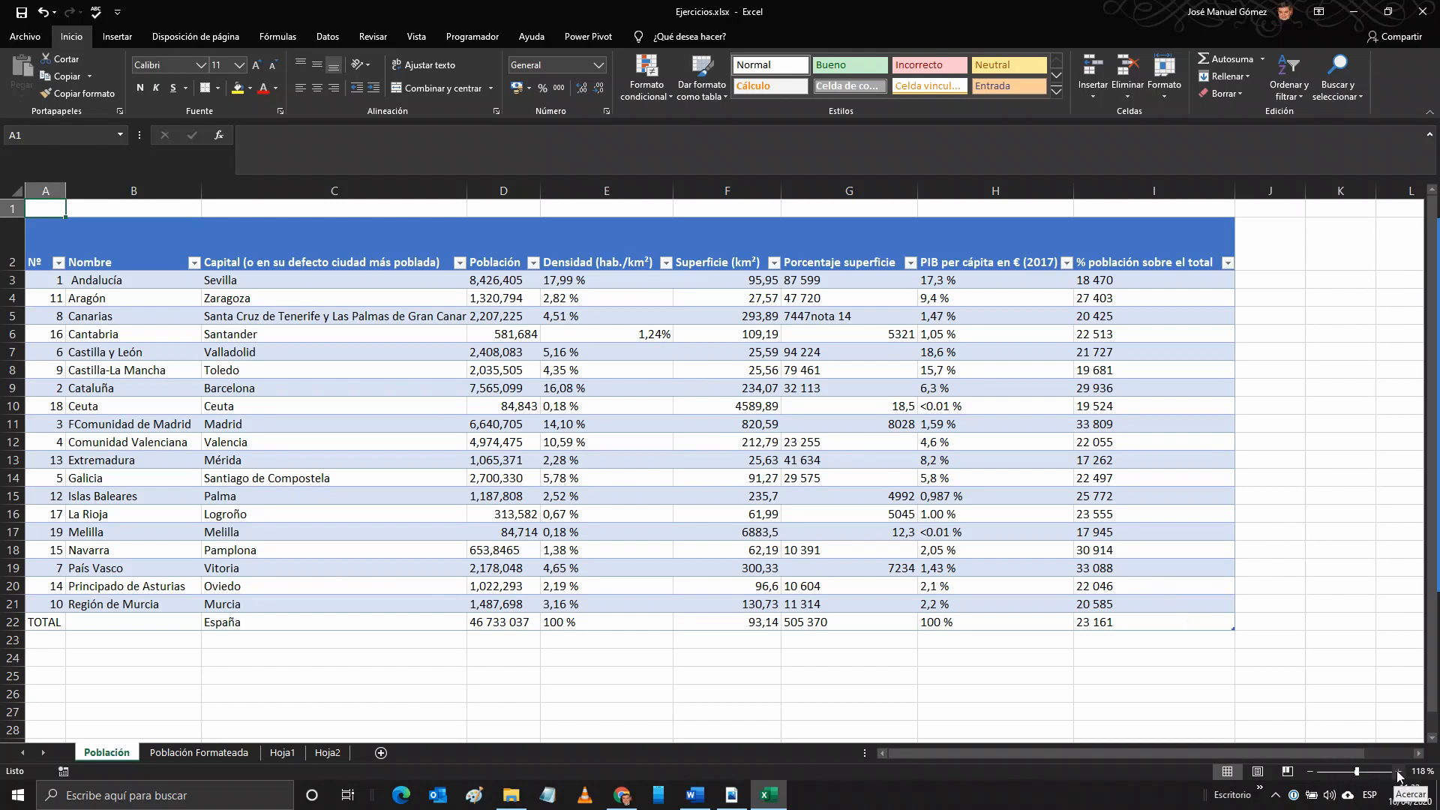
- Inspect the table's resize handle at the corner of its last cell, I22
left_click_drag(1357, 772, 1390, 773)
left_click(790, 475)
scroll(1330, 725, "down", 1)
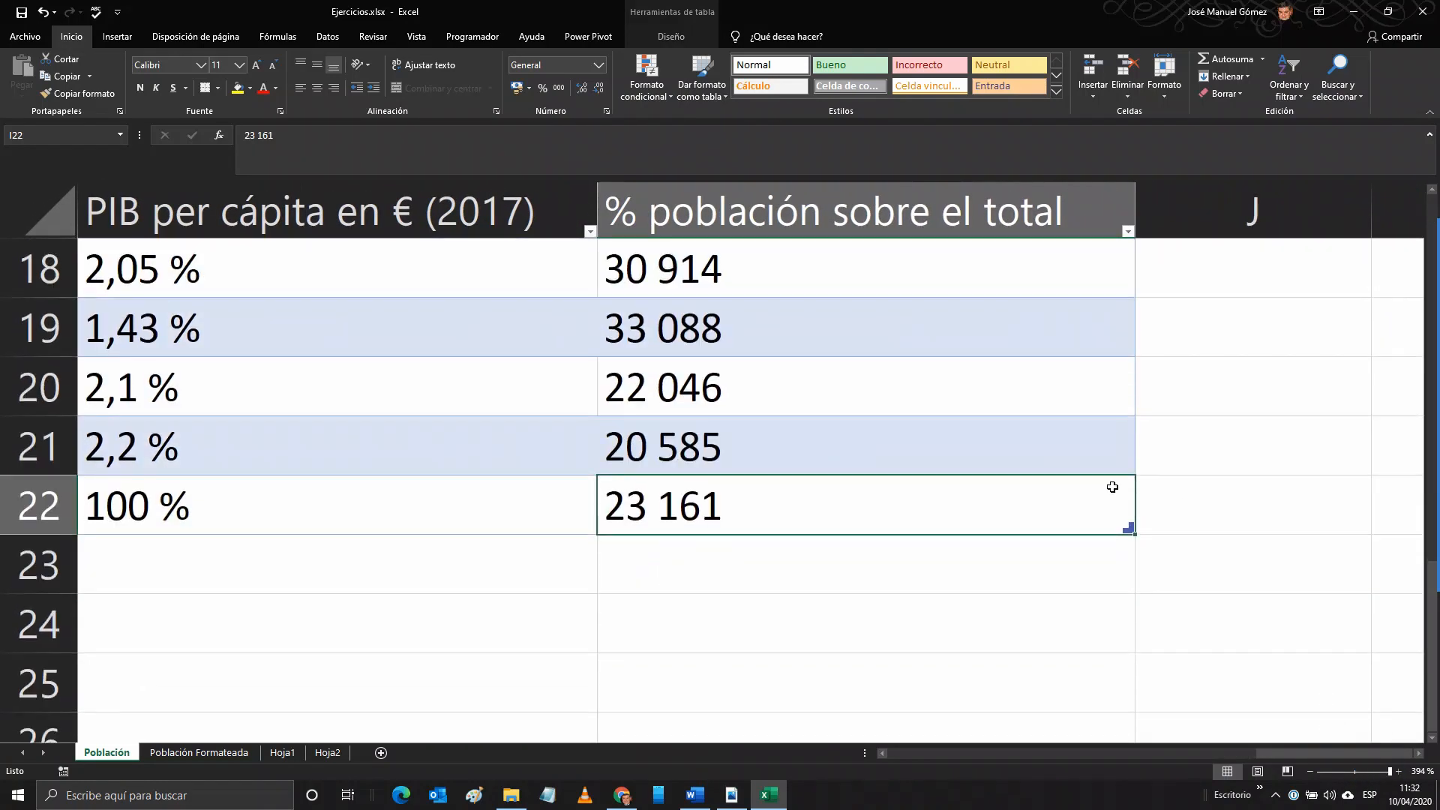
left_click(1409, 504)
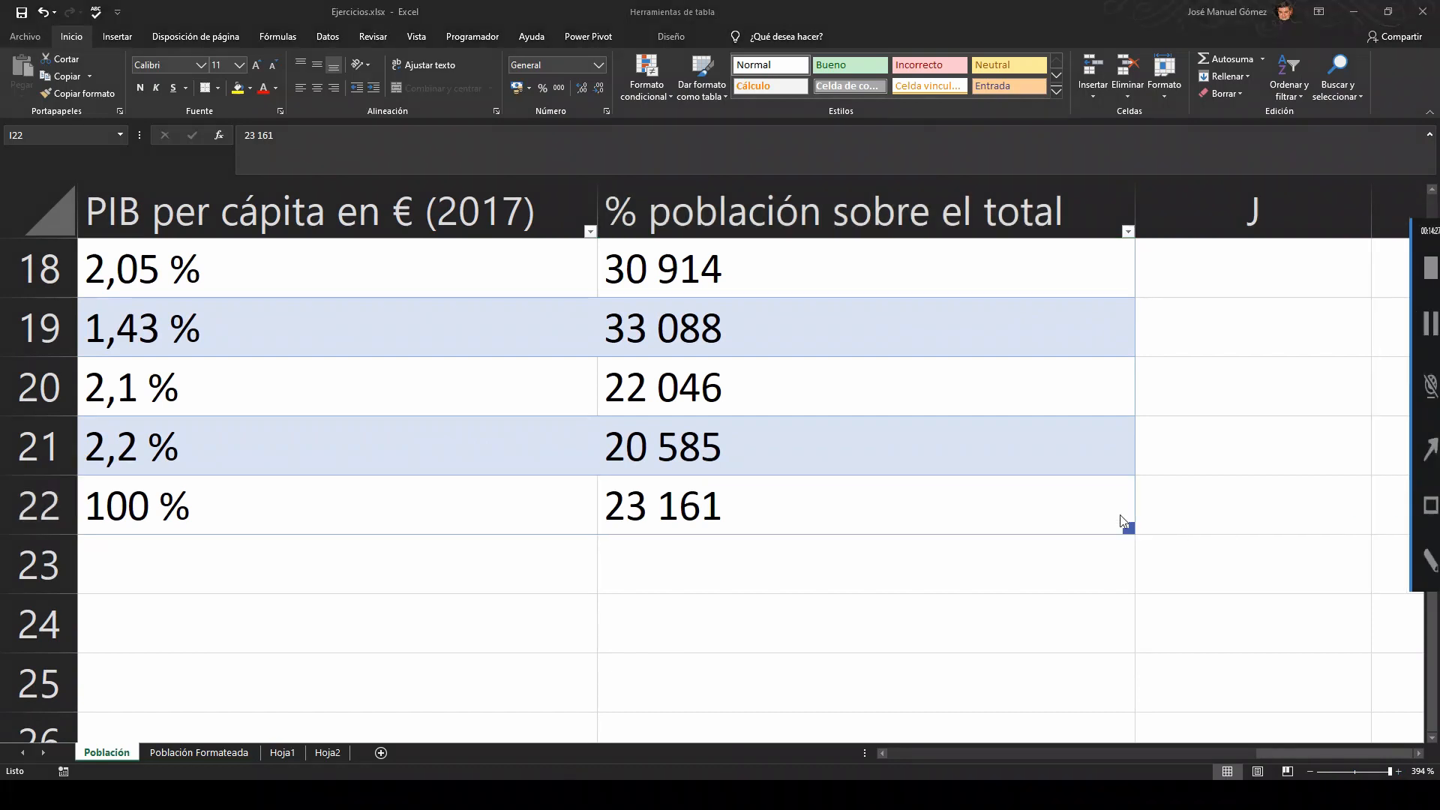
left_click_drag(1067, 493, 1196, 577)
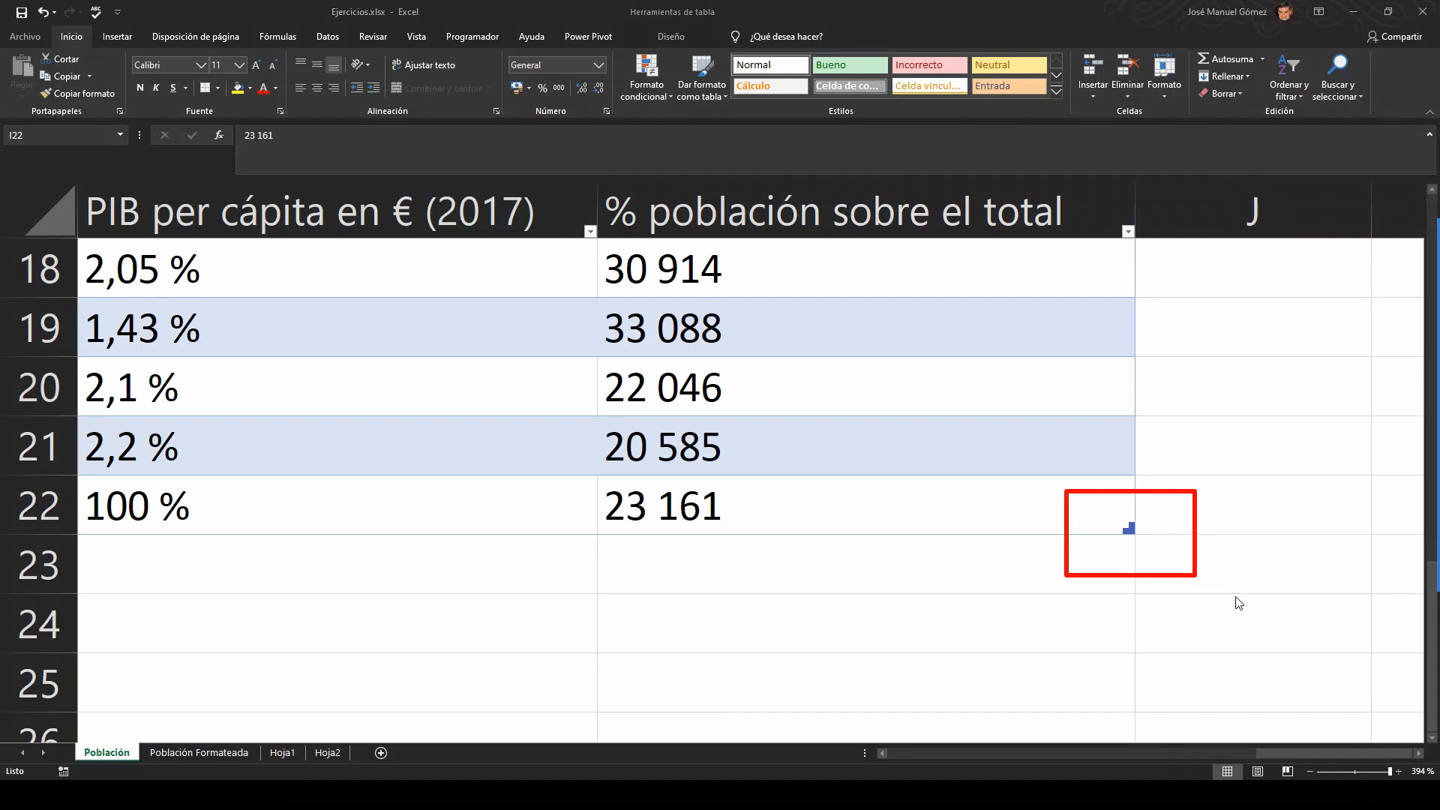
- Try filling from cell I22 down to row 24 to extend the table, and undo the fill
key("Escape")
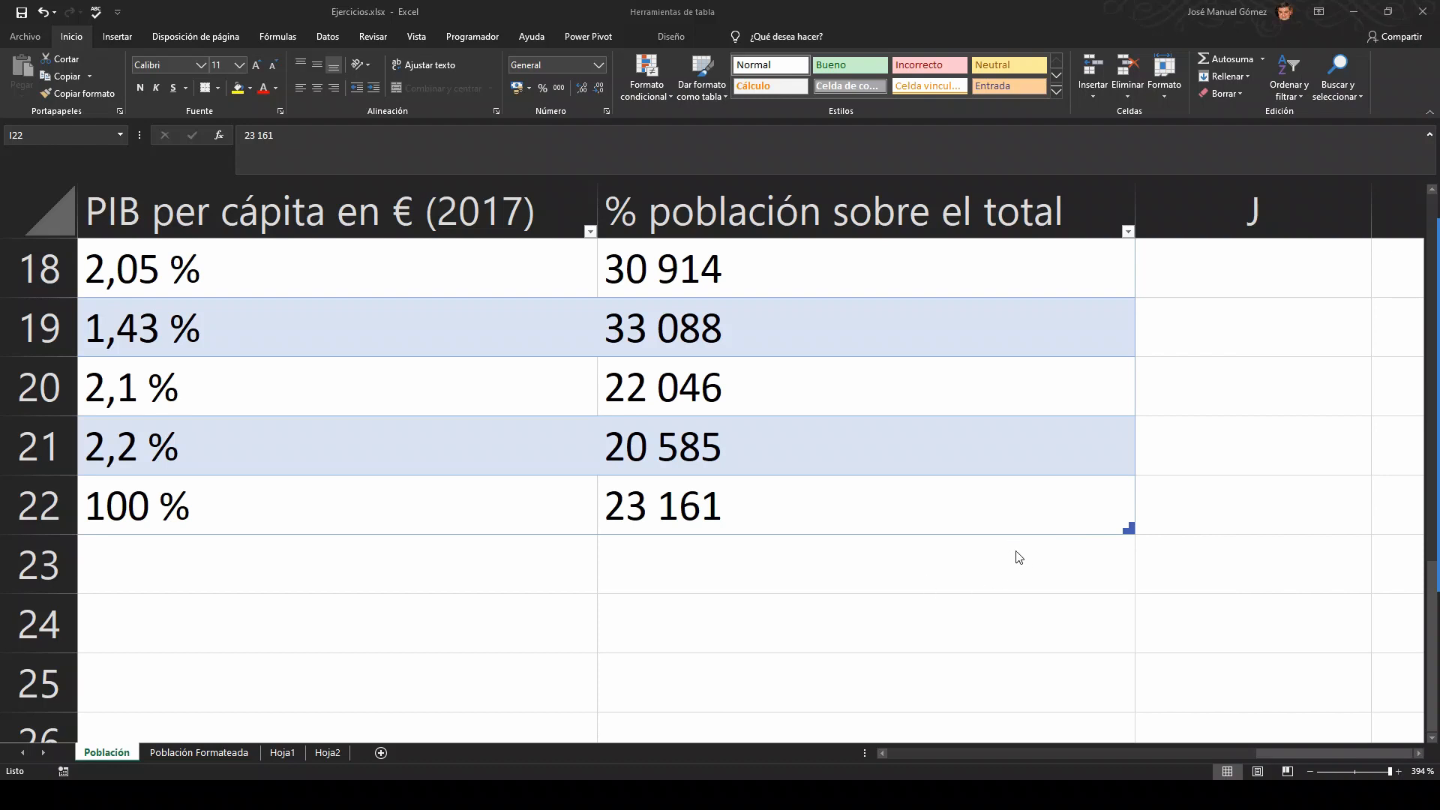
left_click(1132, 531)
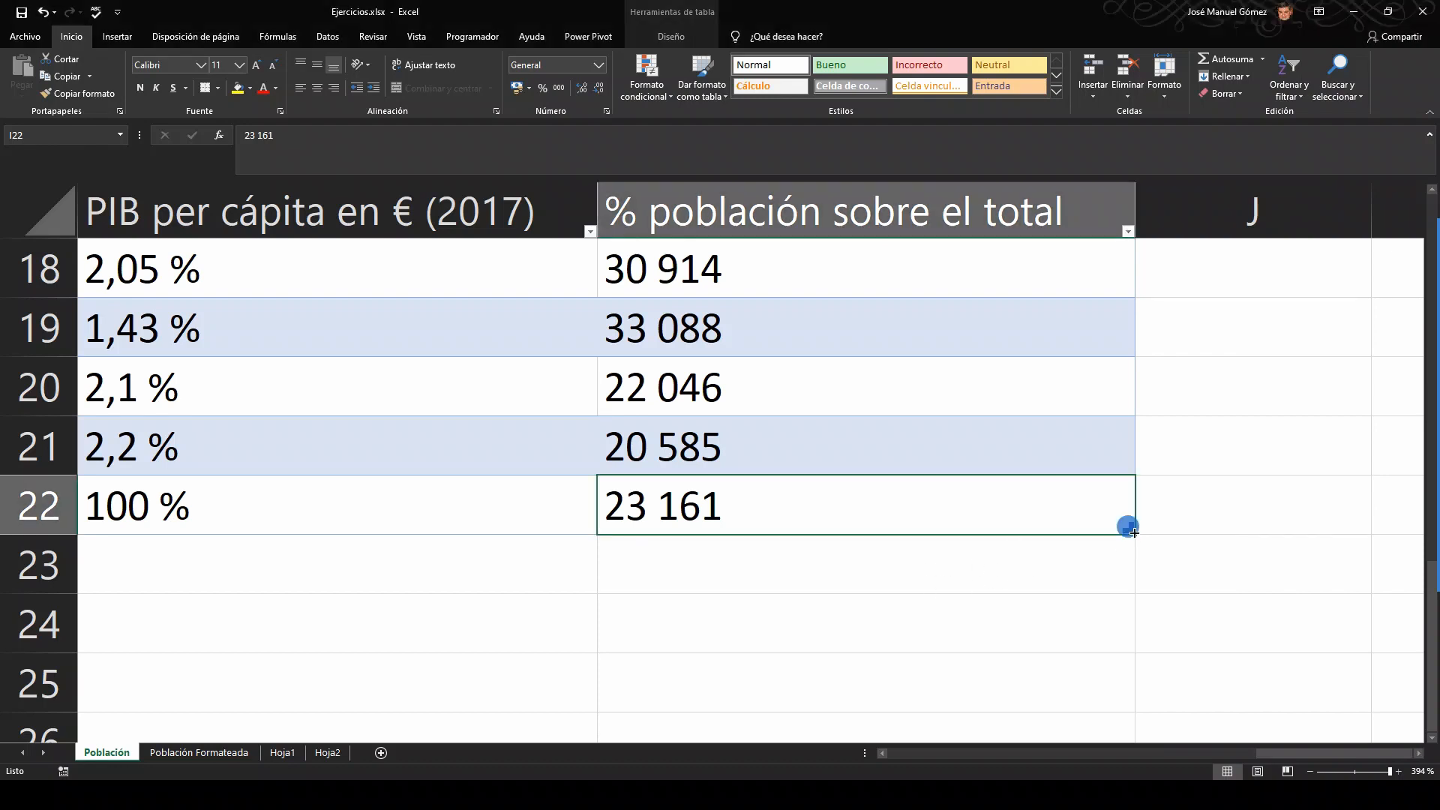
left_click_drag(1138, 536, 1138, 643)
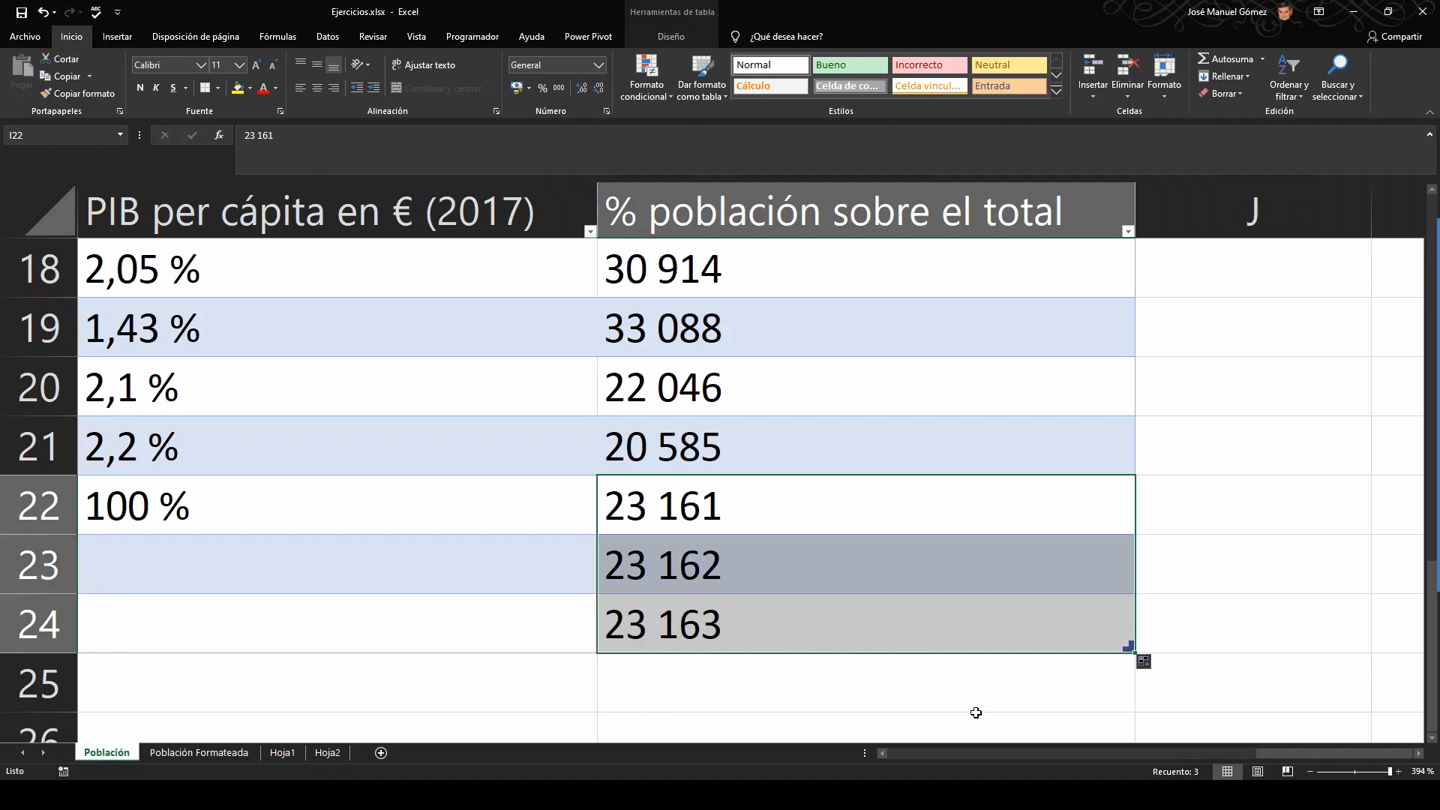
left_click(43, 12)
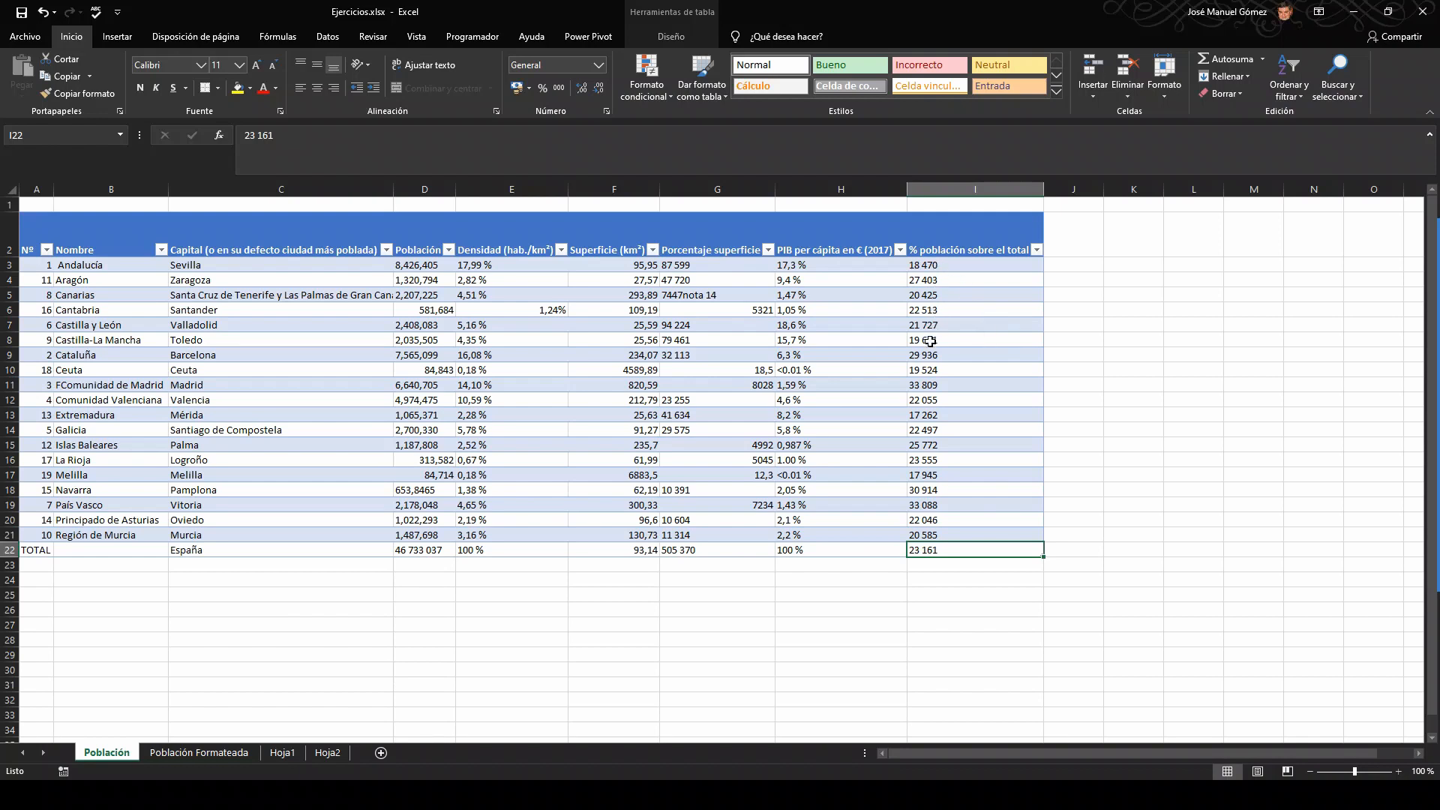
- Compare cell I3 of the % población sobre el total column on the Población and Población Formateada sheets
left_click(932, 264)
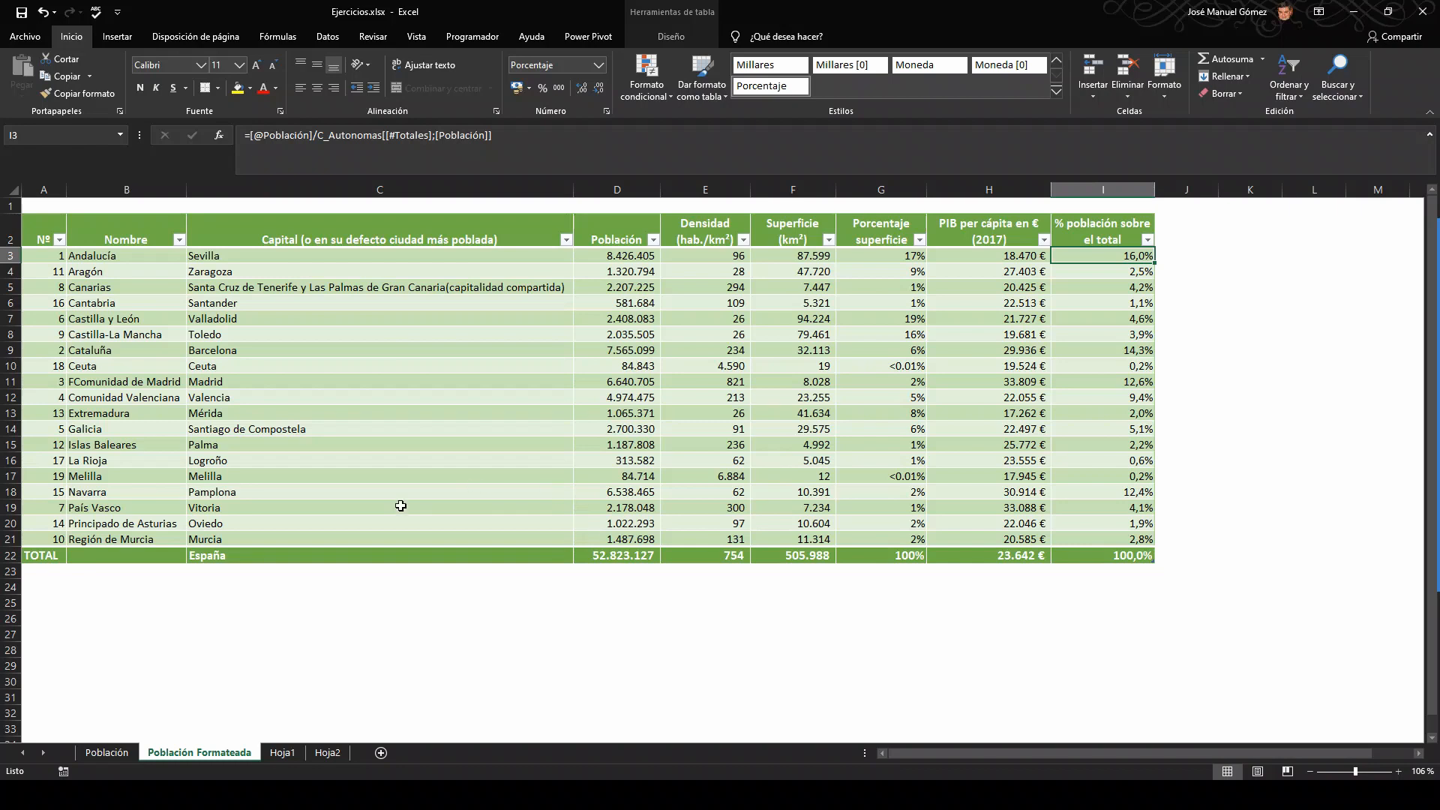
left_click(113, 752)
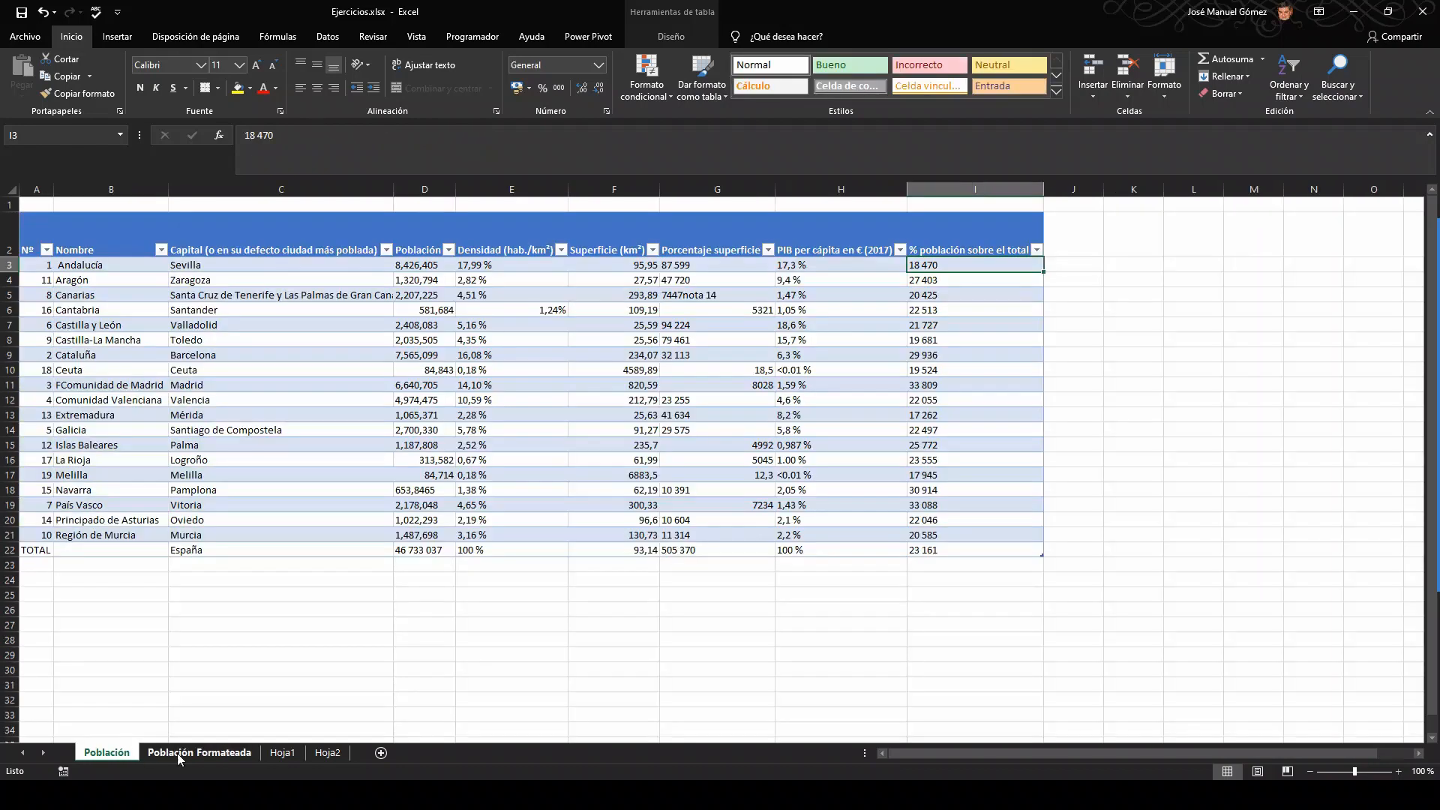
left_click(187, 753)
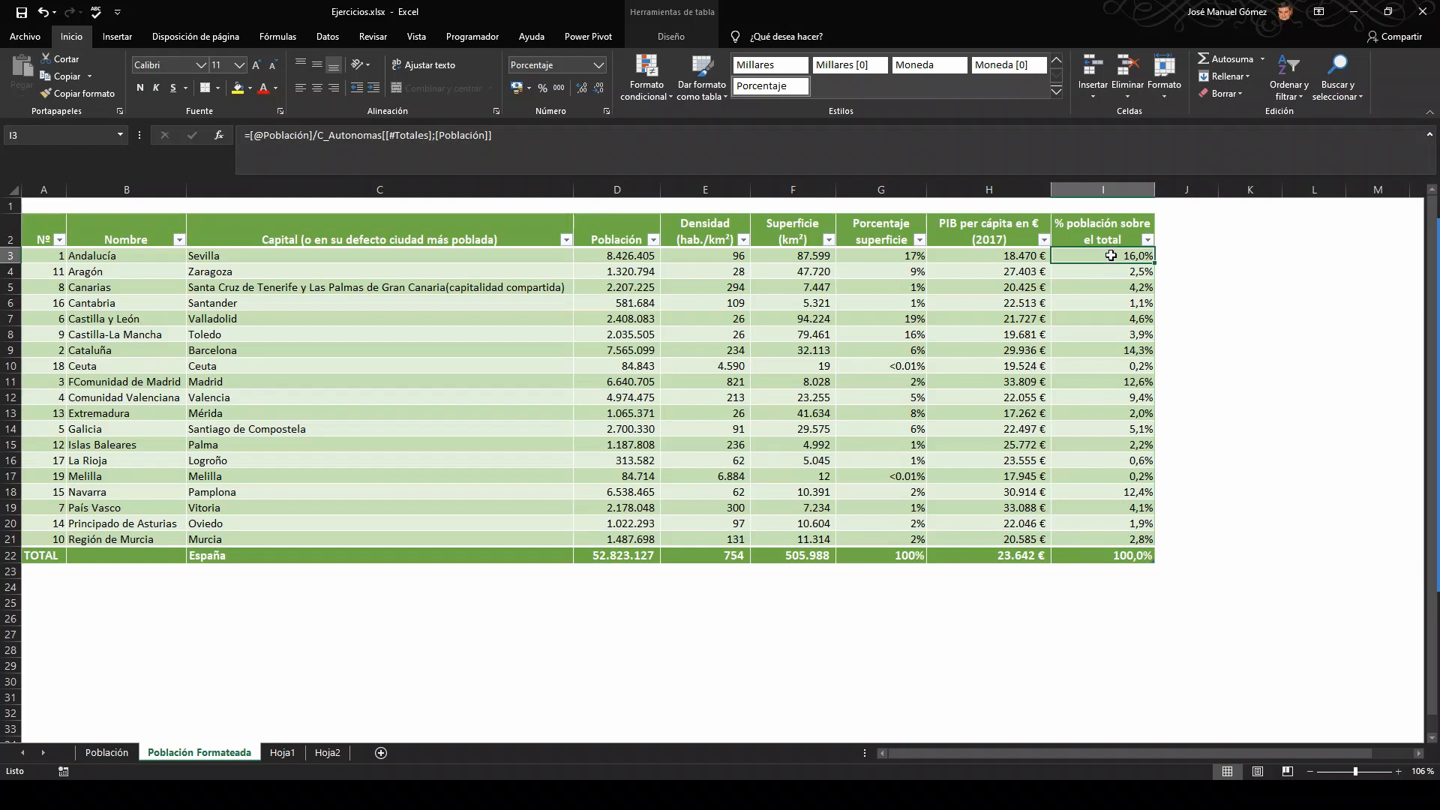
- Clear the % población sobre el total values in cells I3 to I21 of the Población Formateada sheet
left_click_drag(1111, 255, 1077, 534)
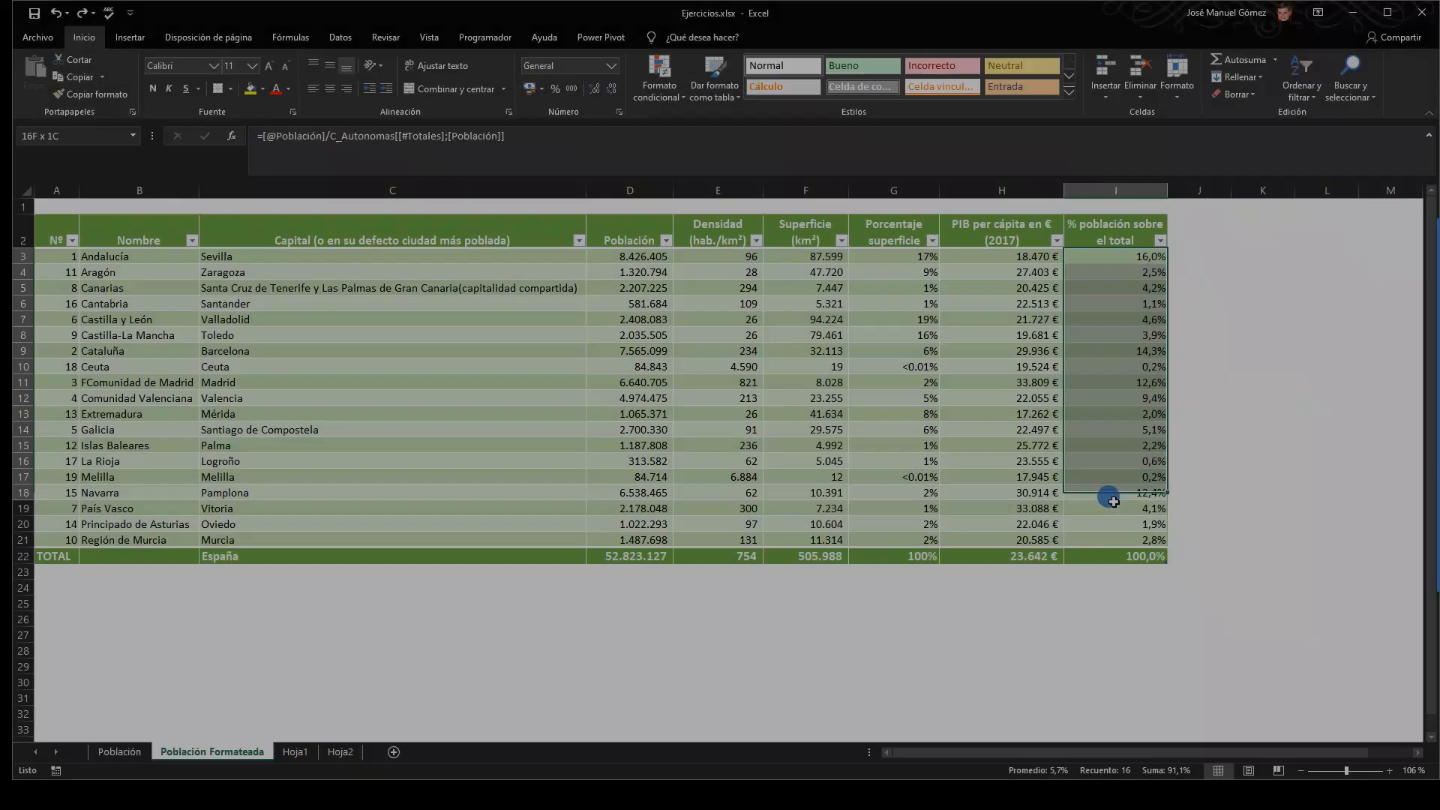
left_click_drag(1114, 501, 1118, 541)
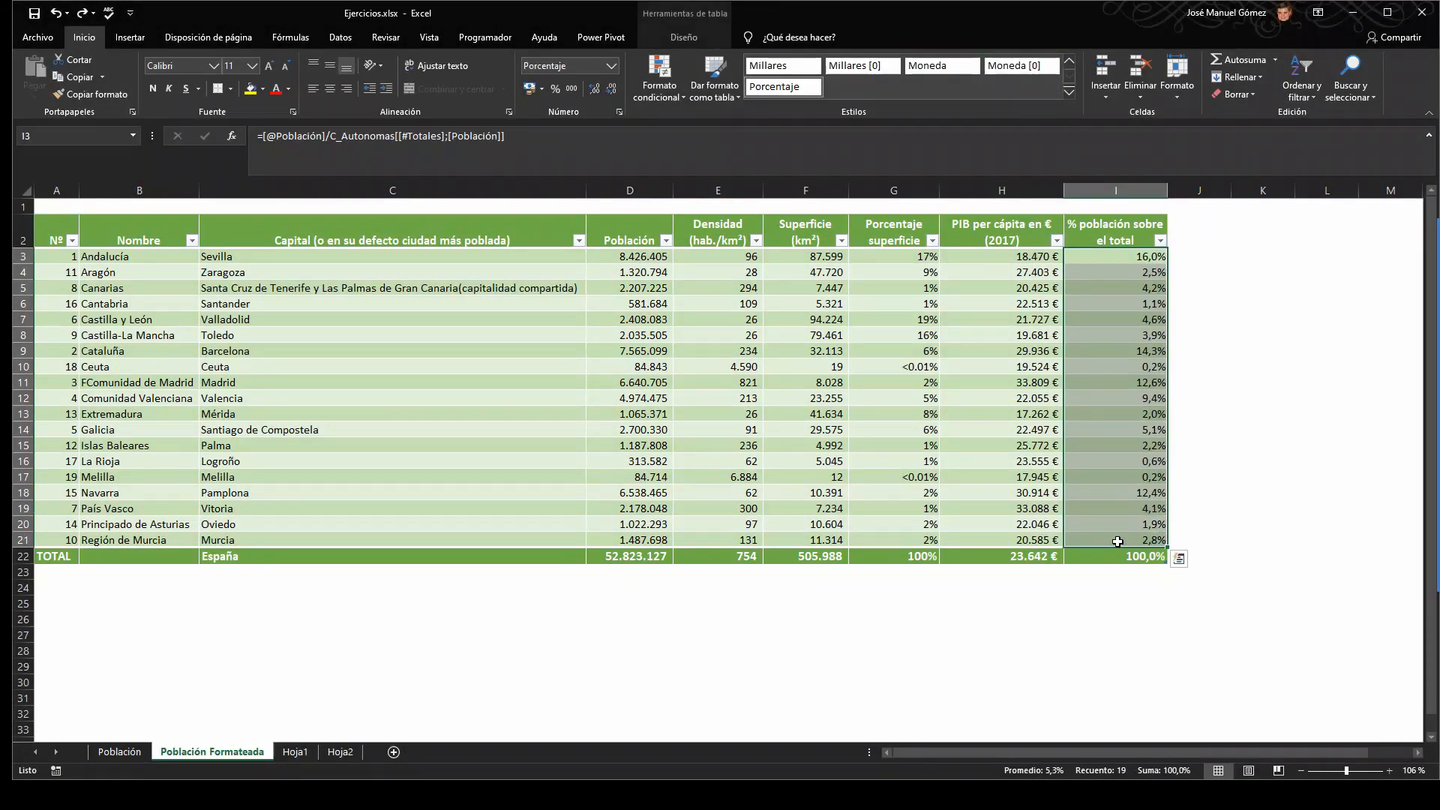
key("Delete")
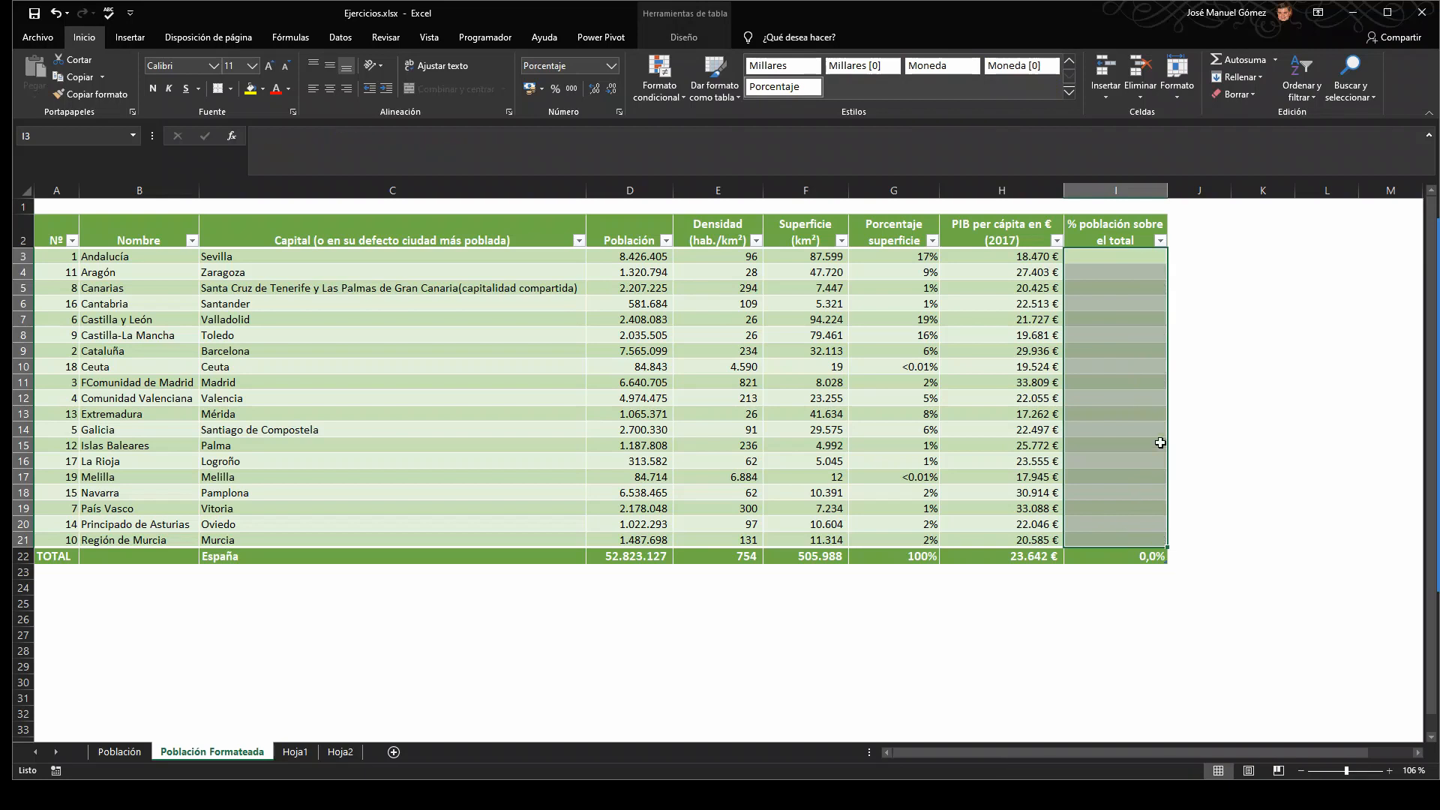
left_click(1390, 771)
left_click(1389, 770)
left_click(1389, 771)
left_click(1389, 770)
left_click(1389, 770)
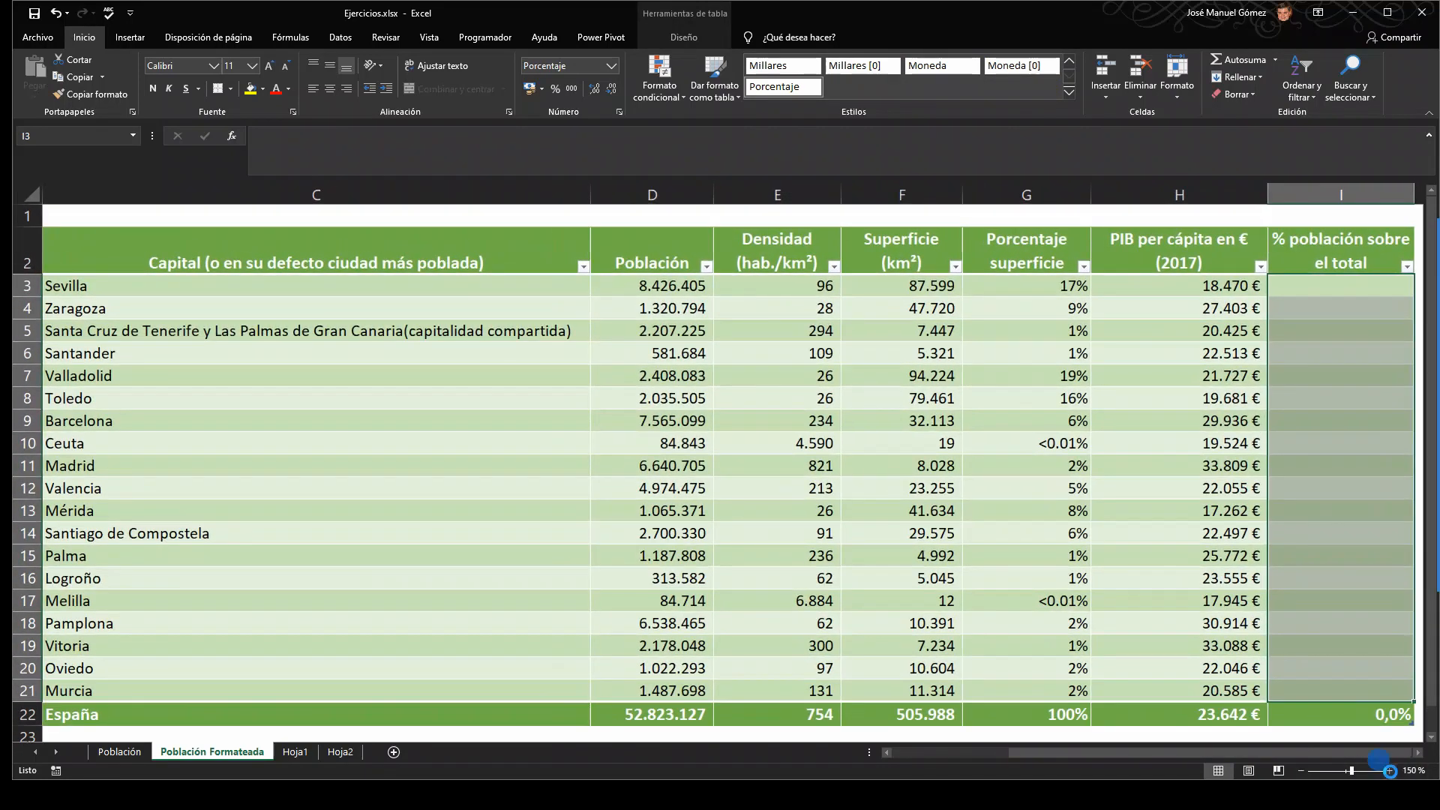
left_click(1389, 771)
left_click(1389, 770)
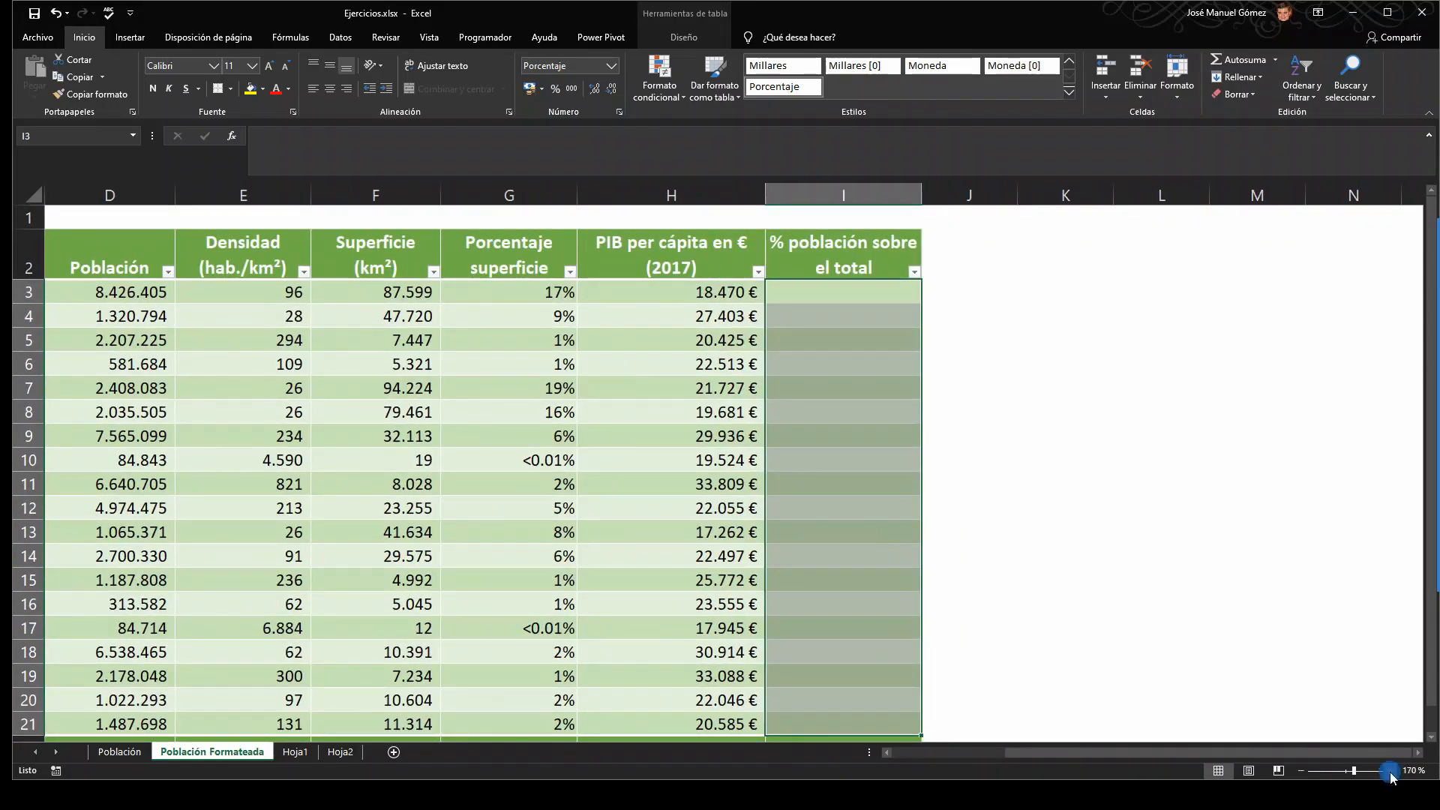
left_click(1390, 771)
left_click(1391, 772)
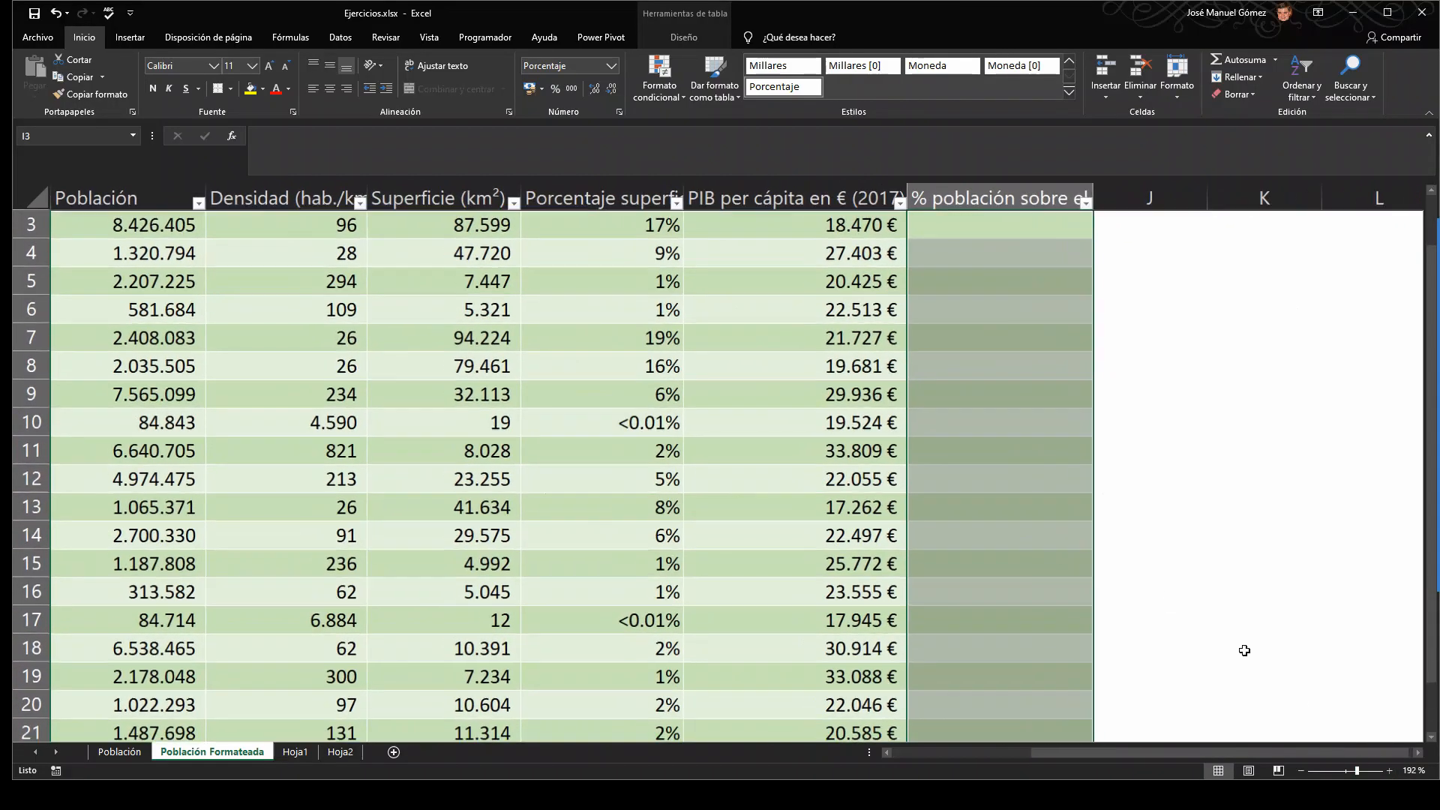
scroll(1170, 603, "up", 1)
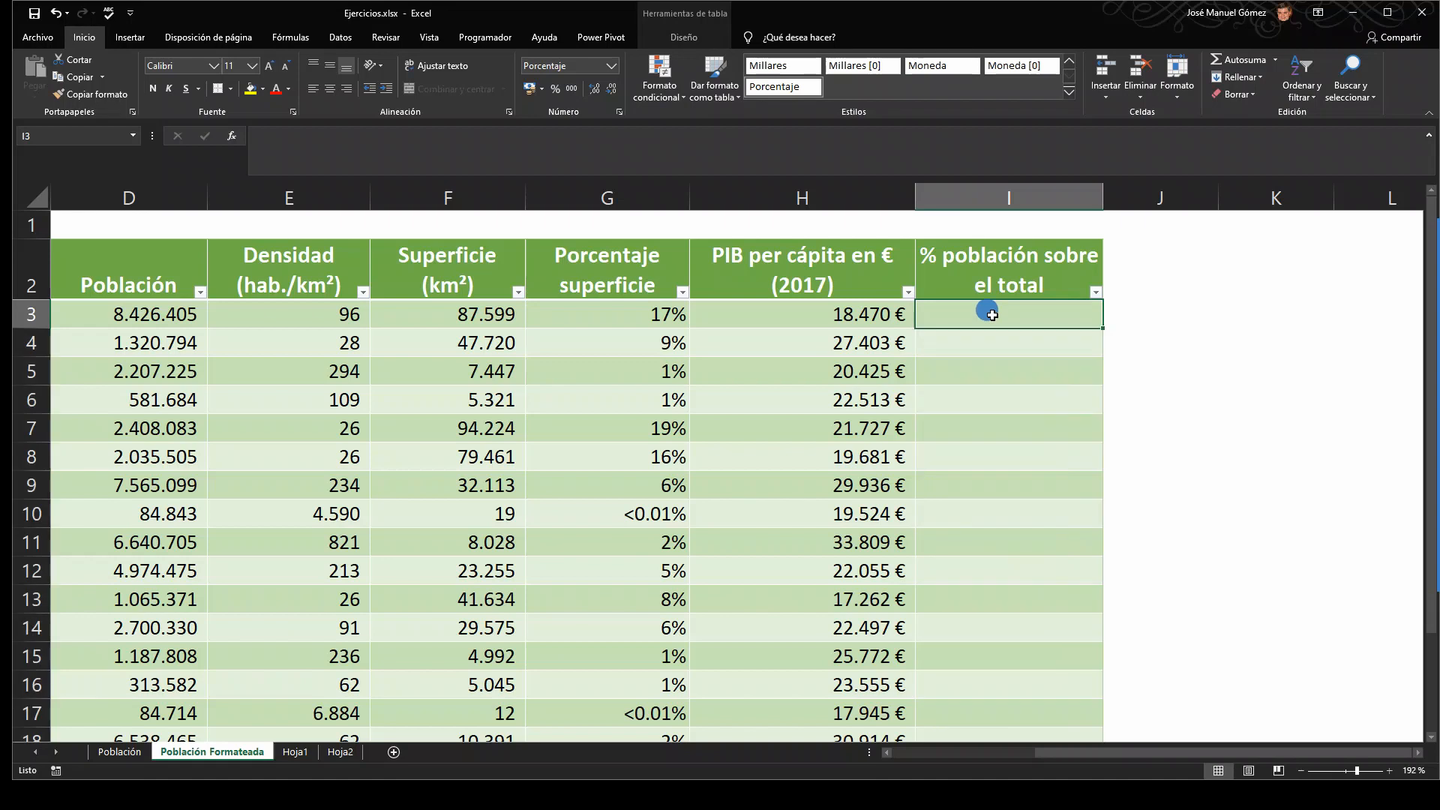
left_click(994, 315)
double_click(1021, 317)
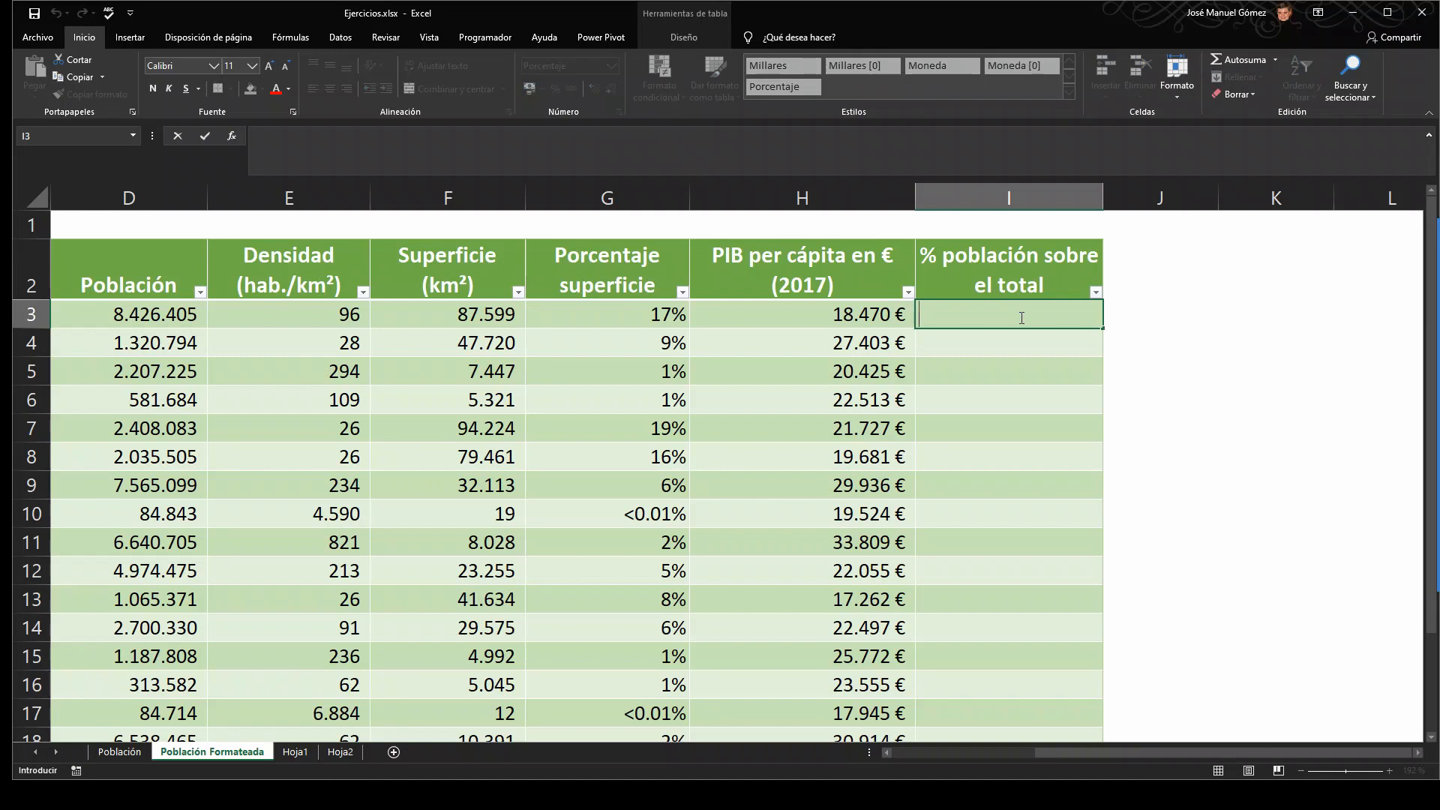
type("=")
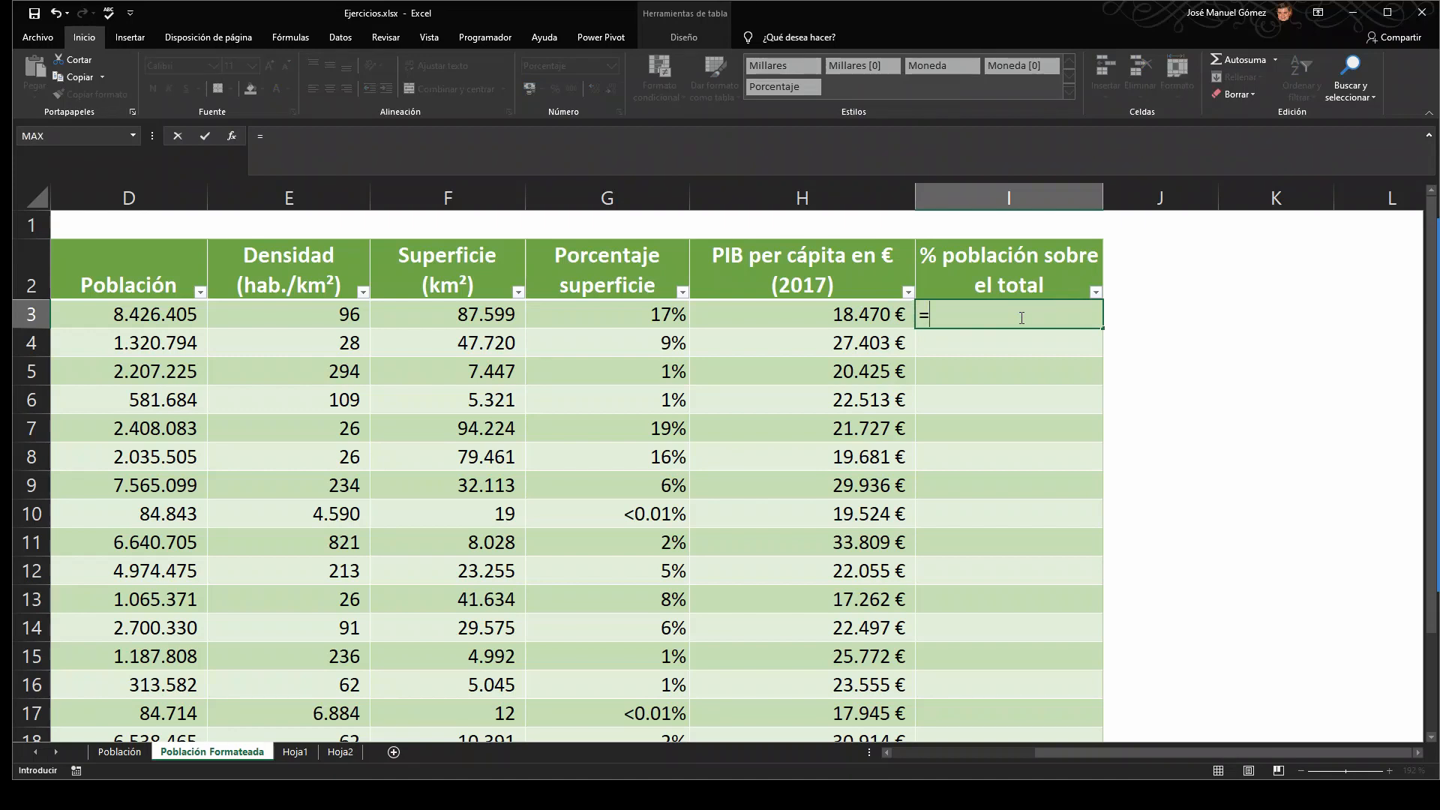
left_click(141, 311)
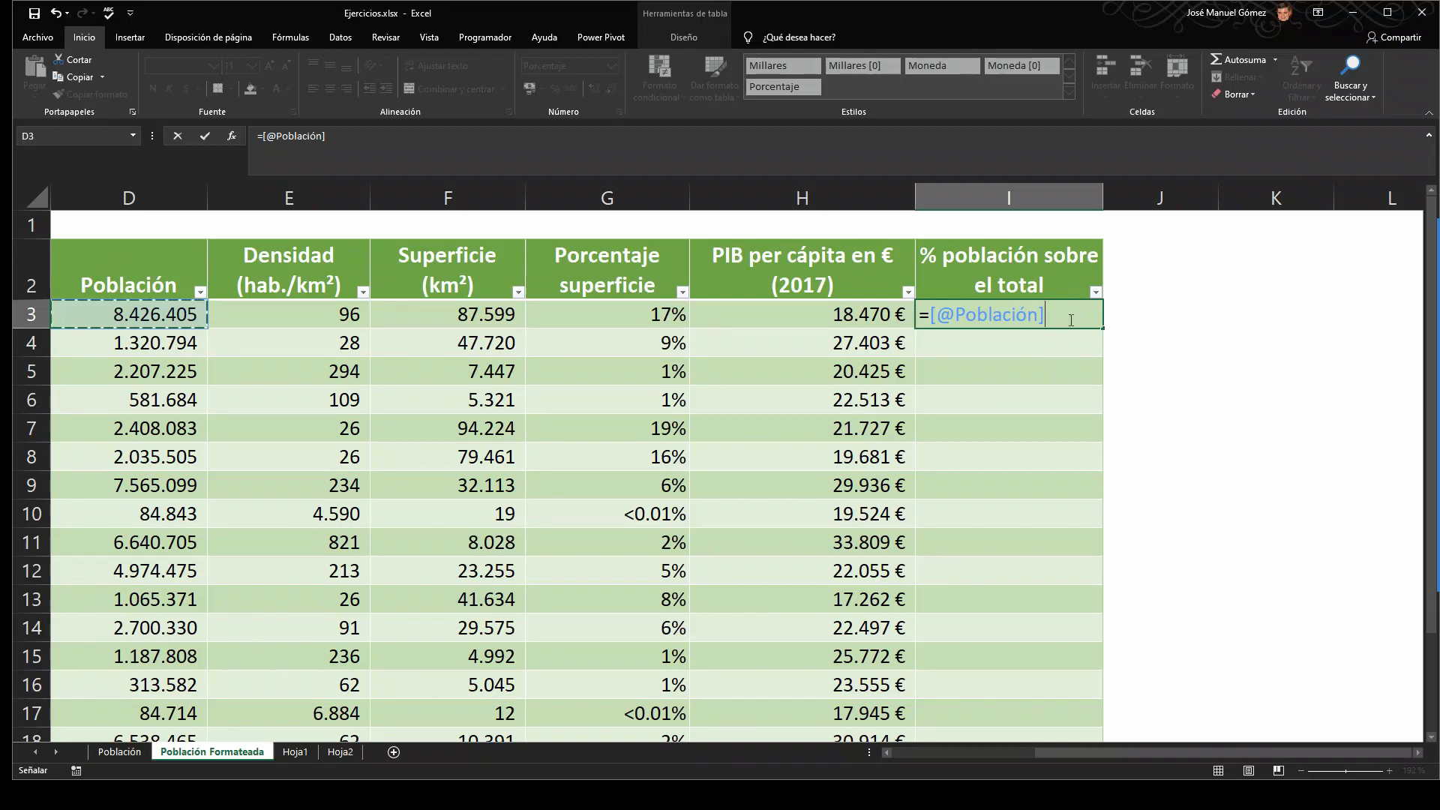
type("/")
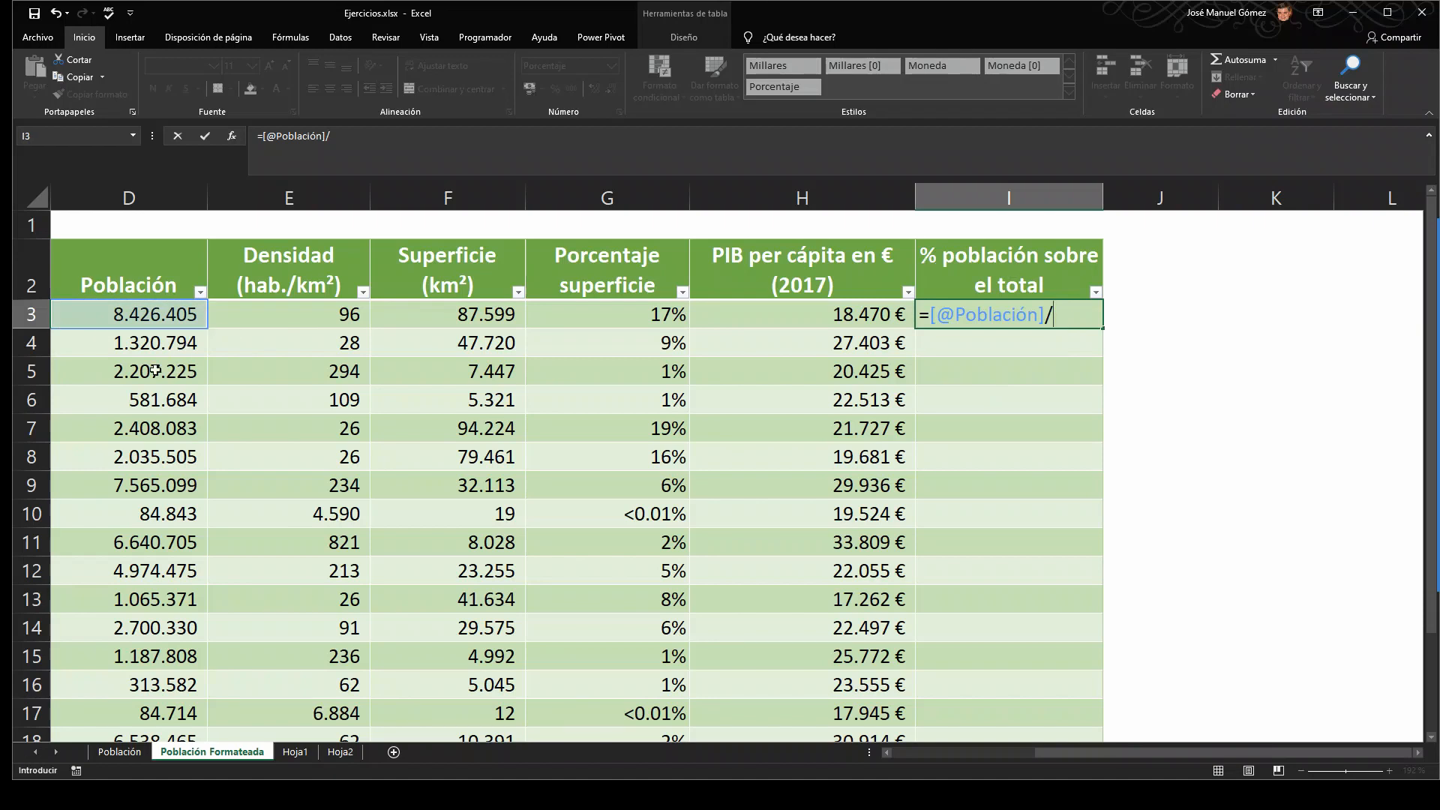
scroll(155, 371, "down", 2)
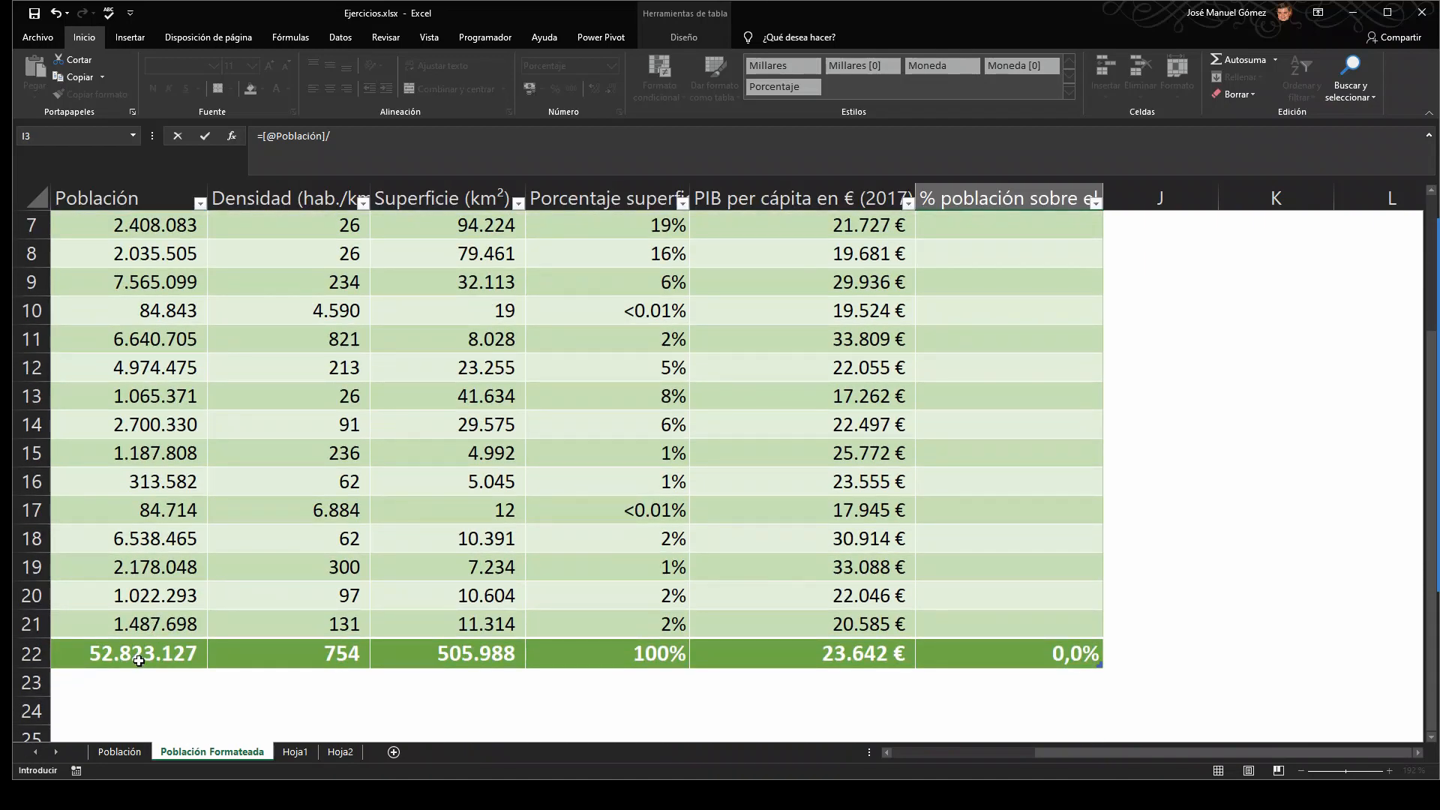
left_click(139, 655)
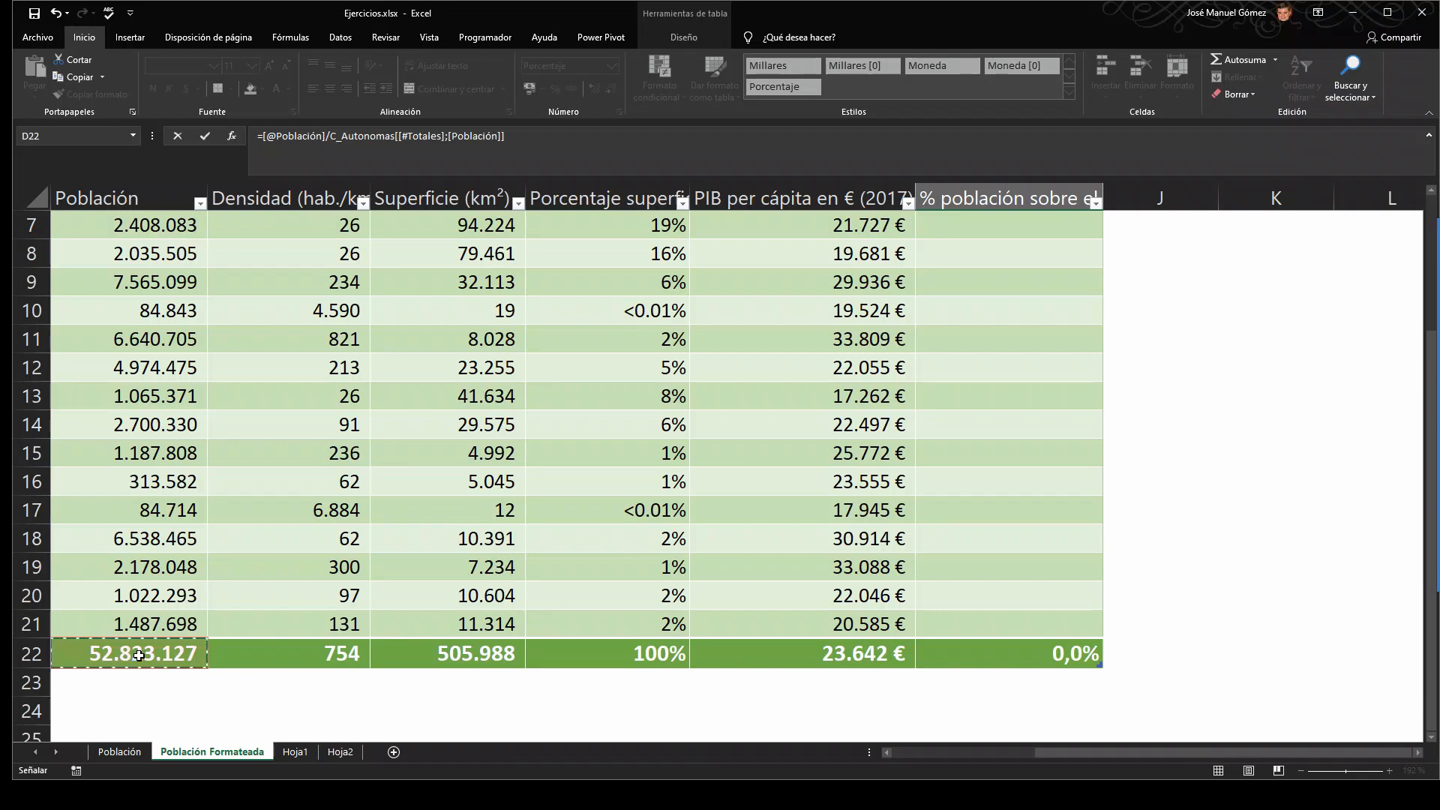
scroll(139, 655, "up", 2)
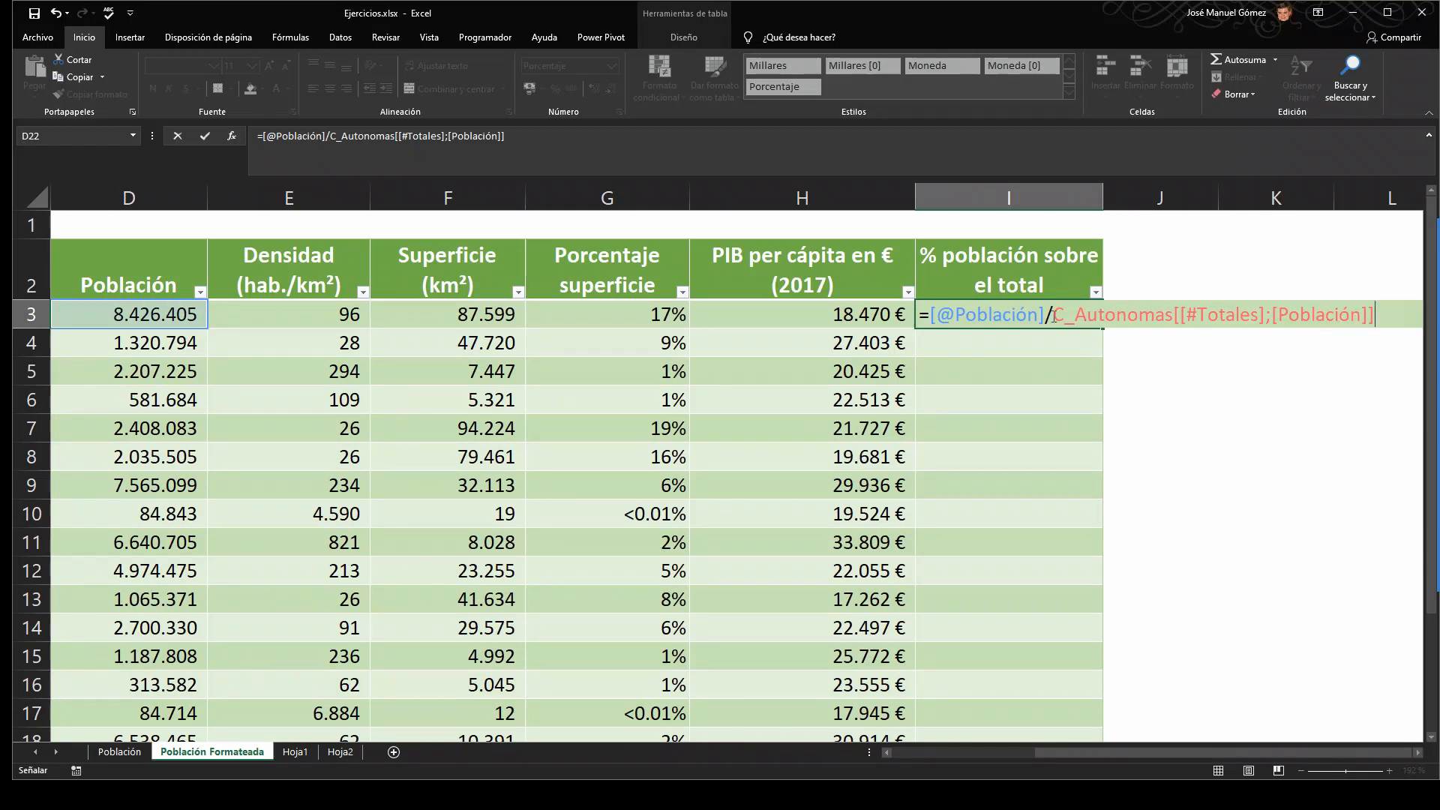
scroll(120, 424, "down", 2)
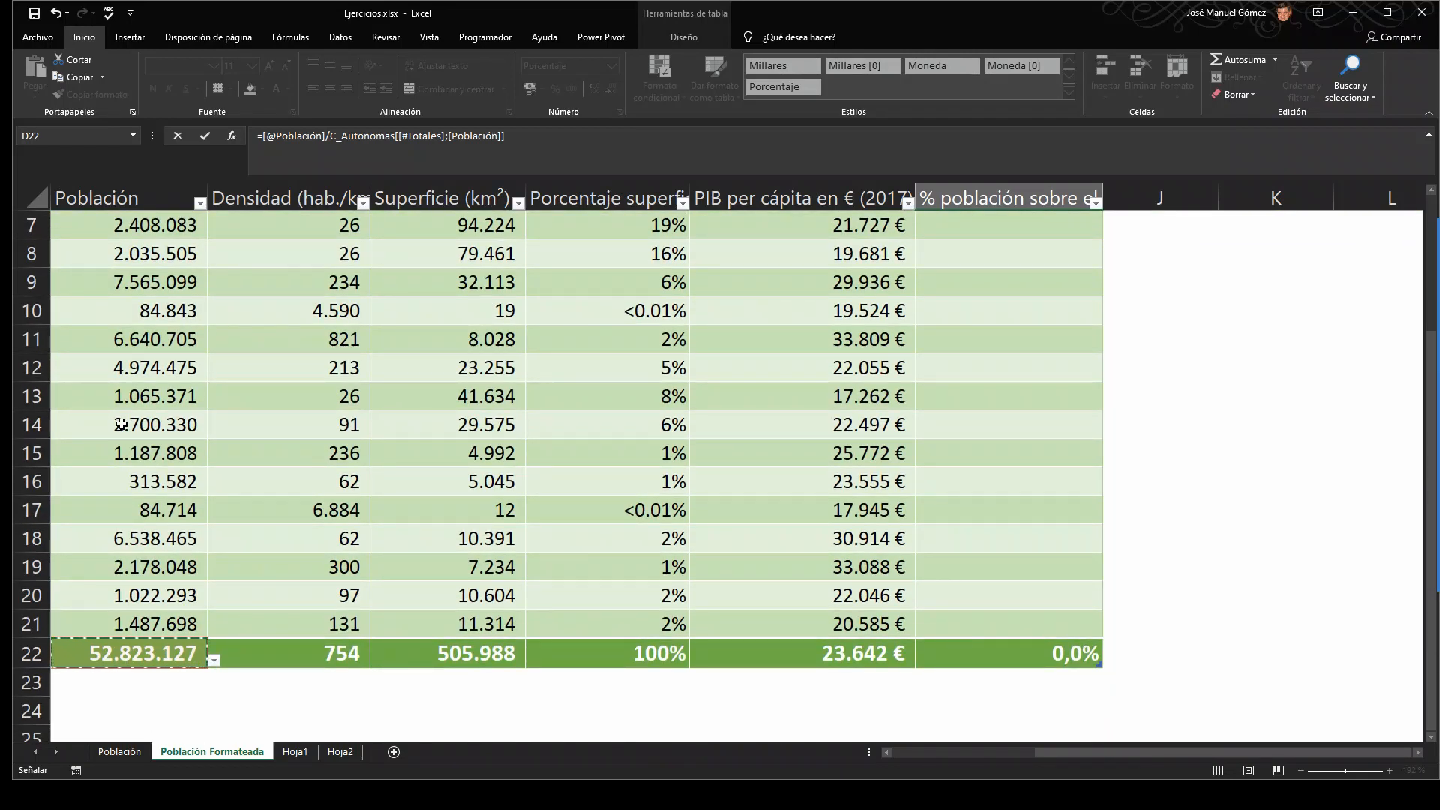
scroll(120, 425, "up", 2)
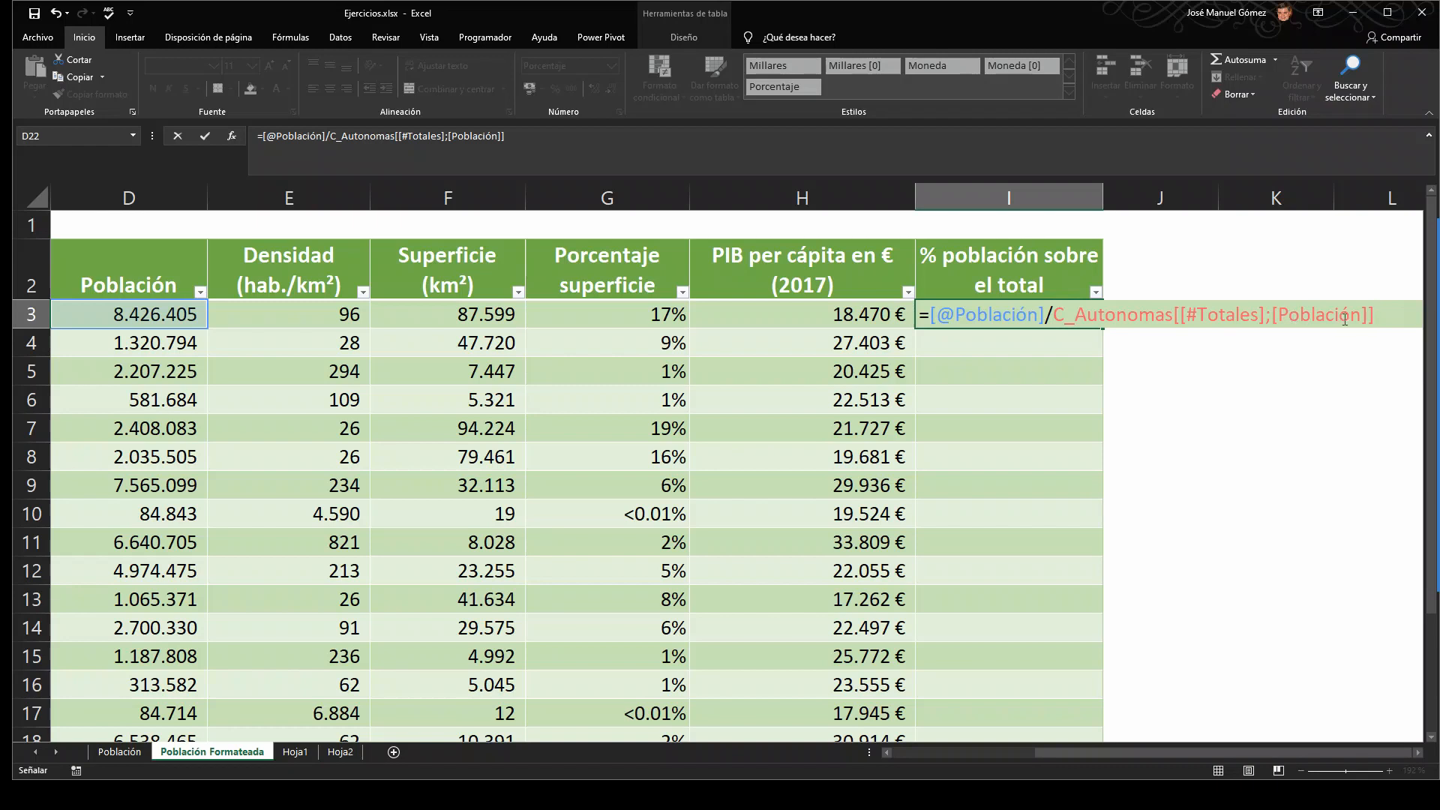
key("Escape")
scroll(1012, 443, "down", 3)
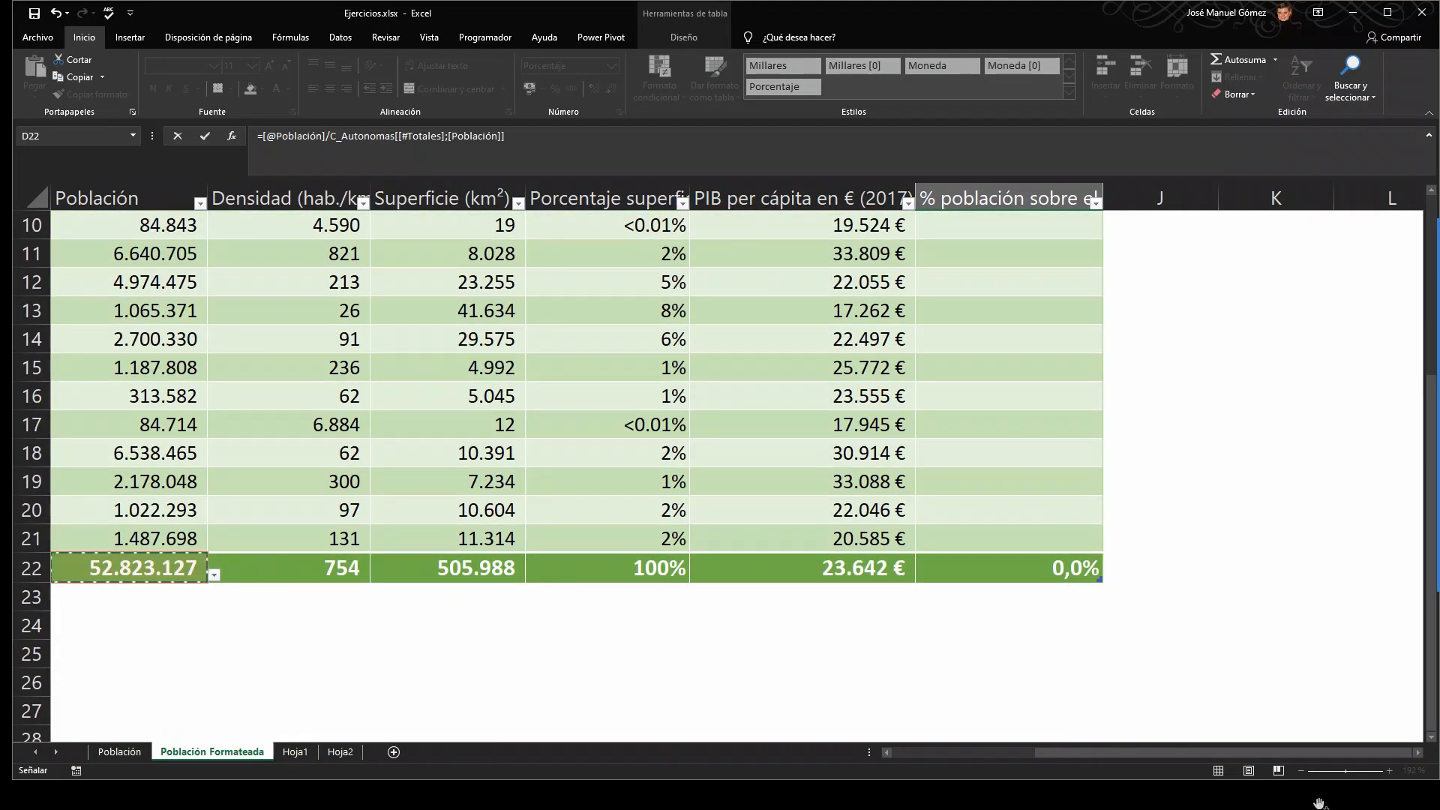
left_click_drag(1044, 753, 1200, 746)
scroll(1140, 667, "up", 2)
scroll(1139, 666, "up", 1)
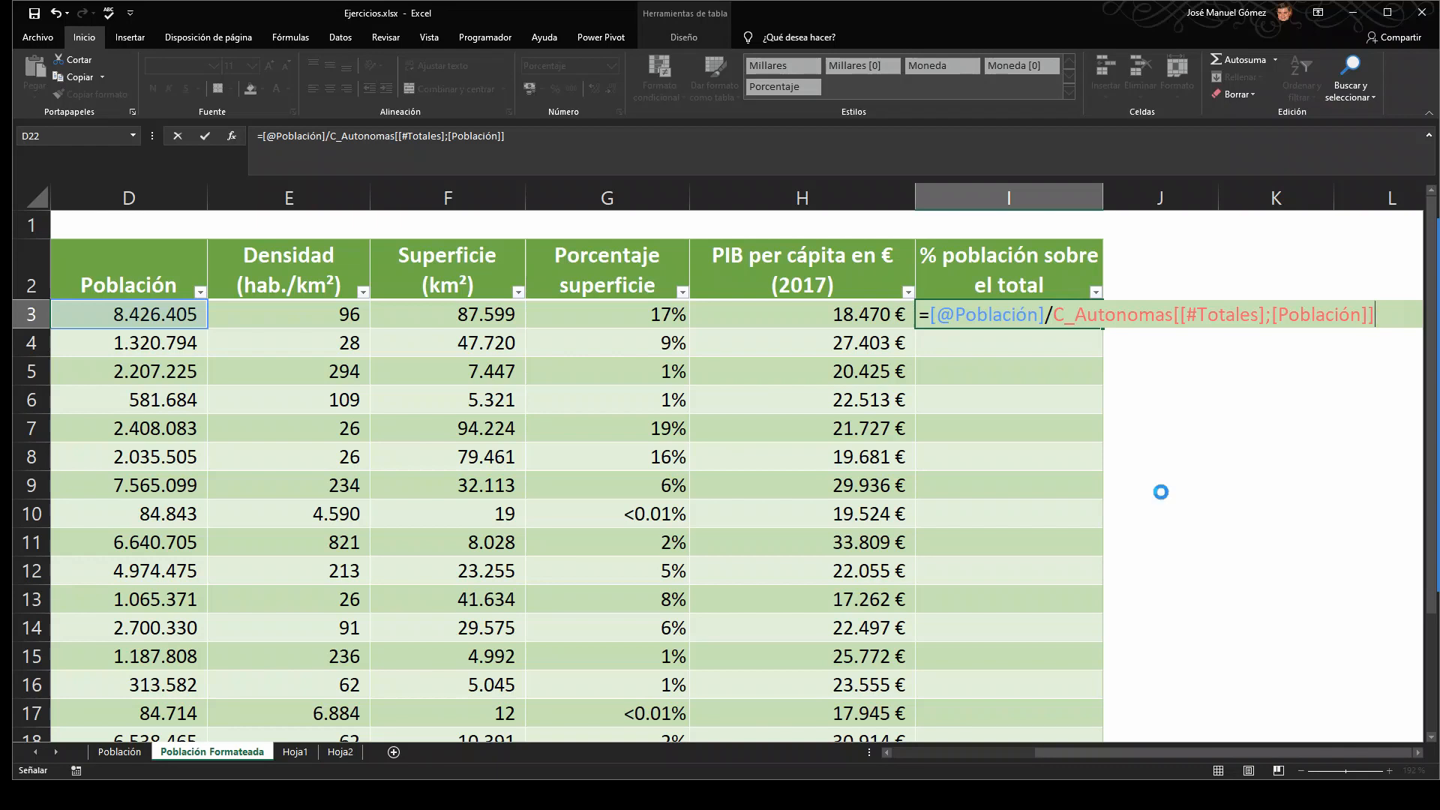
key("ctrl+Return")
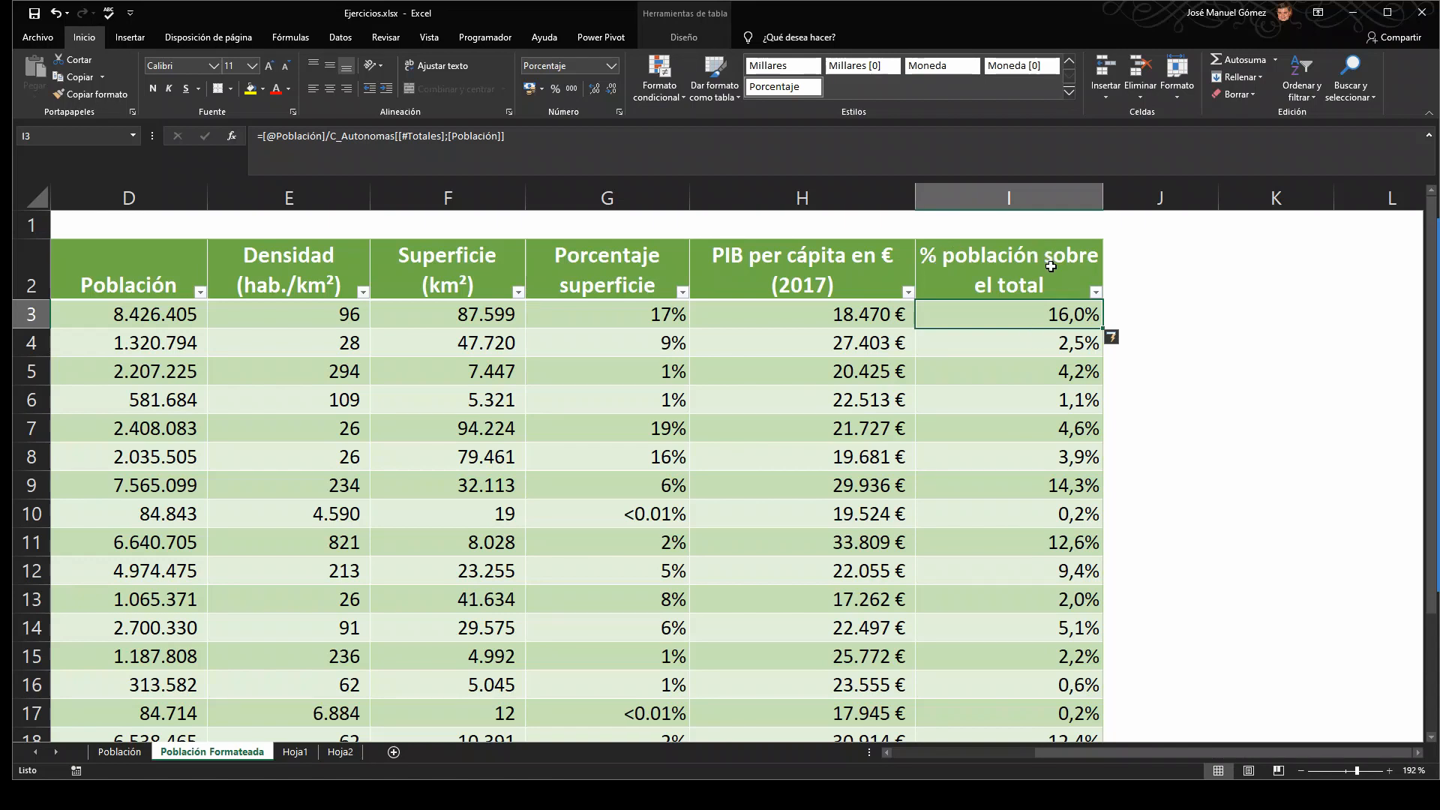
- Check the formula in several cells of the % población sobre el total column, from row 3 to row 12
left_click(1014, 339)
left_click(1017, 377)
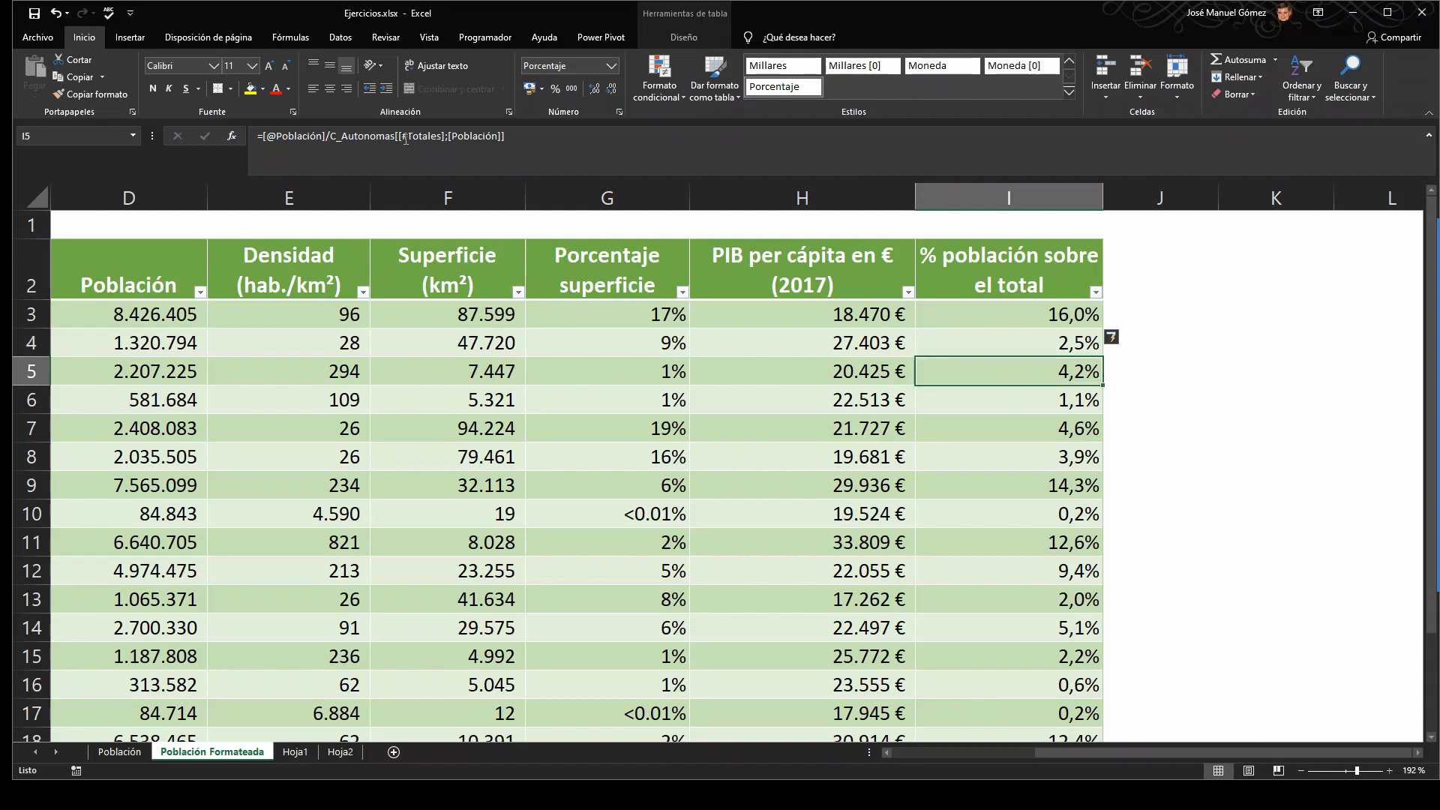
left_click(1033, 403)
left_click(1028, 439)
left_click(1023, 482)
left_click(1020, 515)
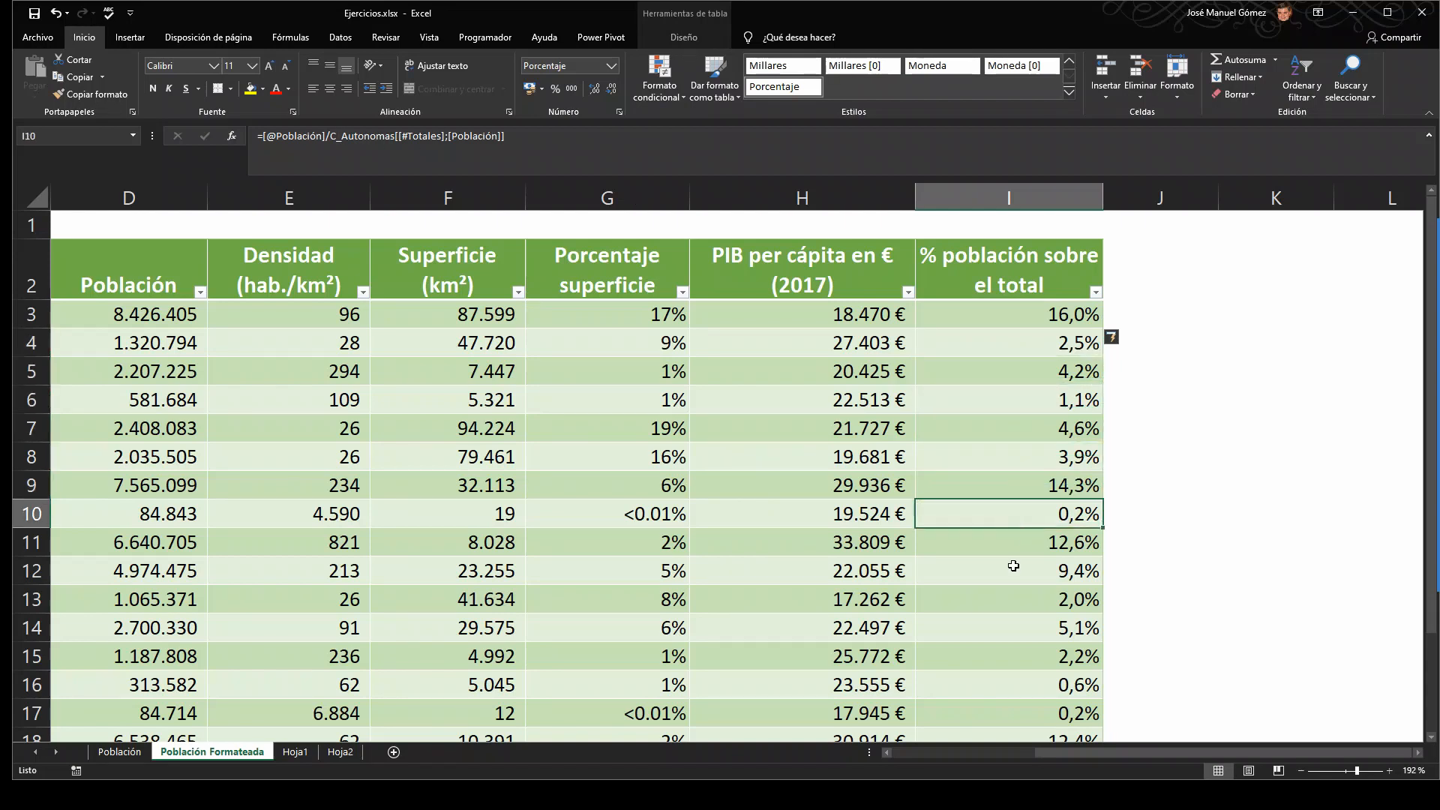
left_click(1014, 572)
left_click(1021, 311)
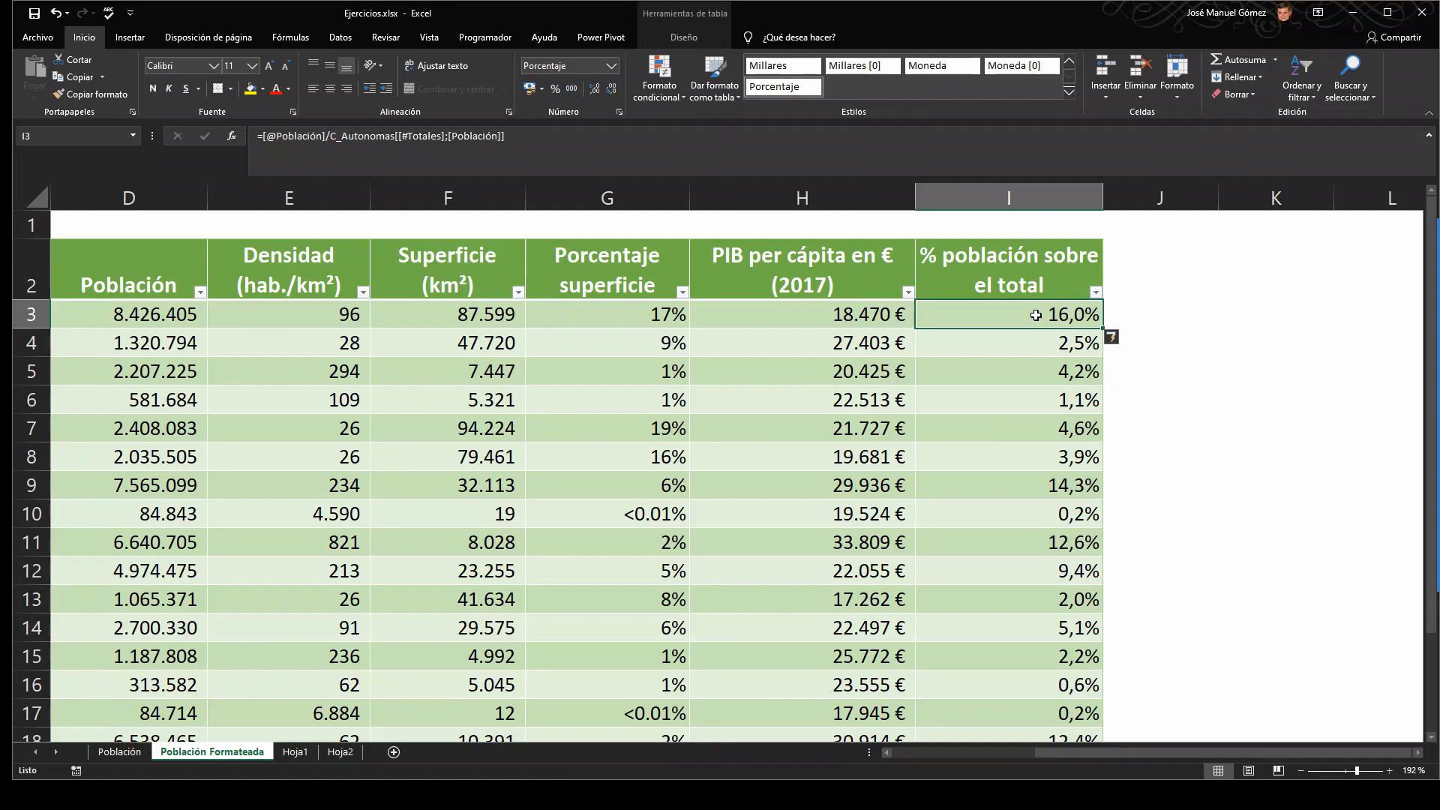
- Inspect the formula behind the Población total in cell D22
scroll(337, 501, "down", 2)
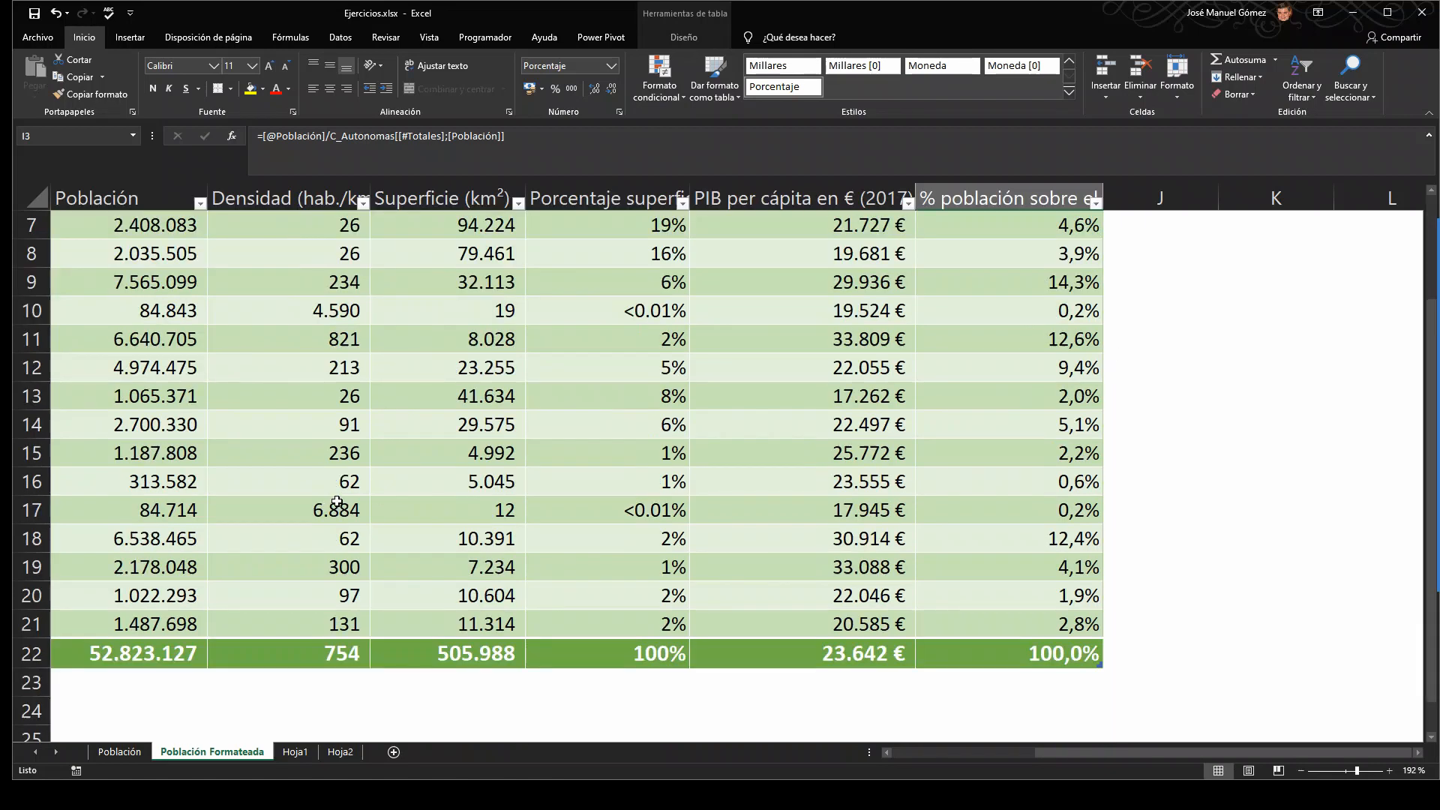
left_click(147, 651)
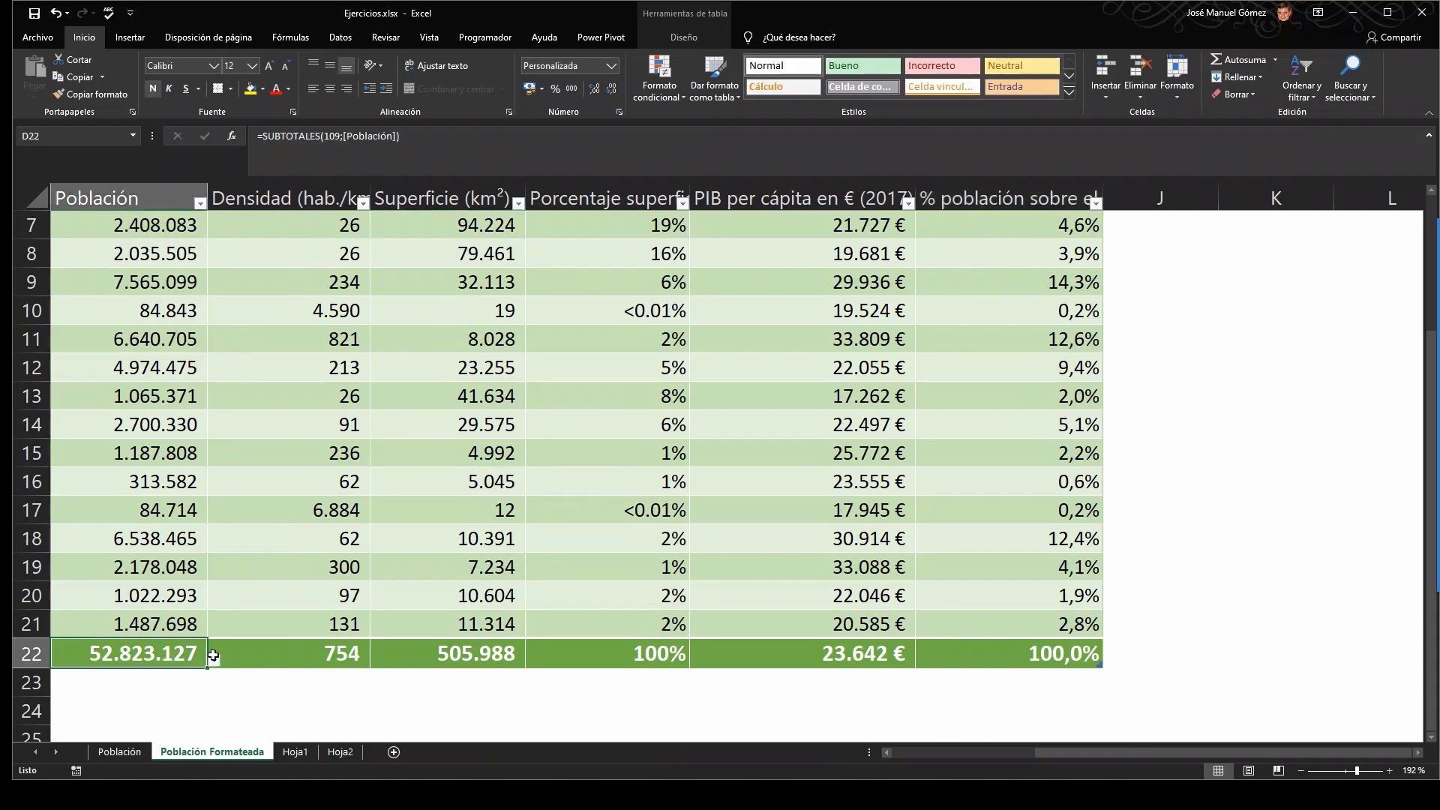
scroll(1108, 490, "up", 2)
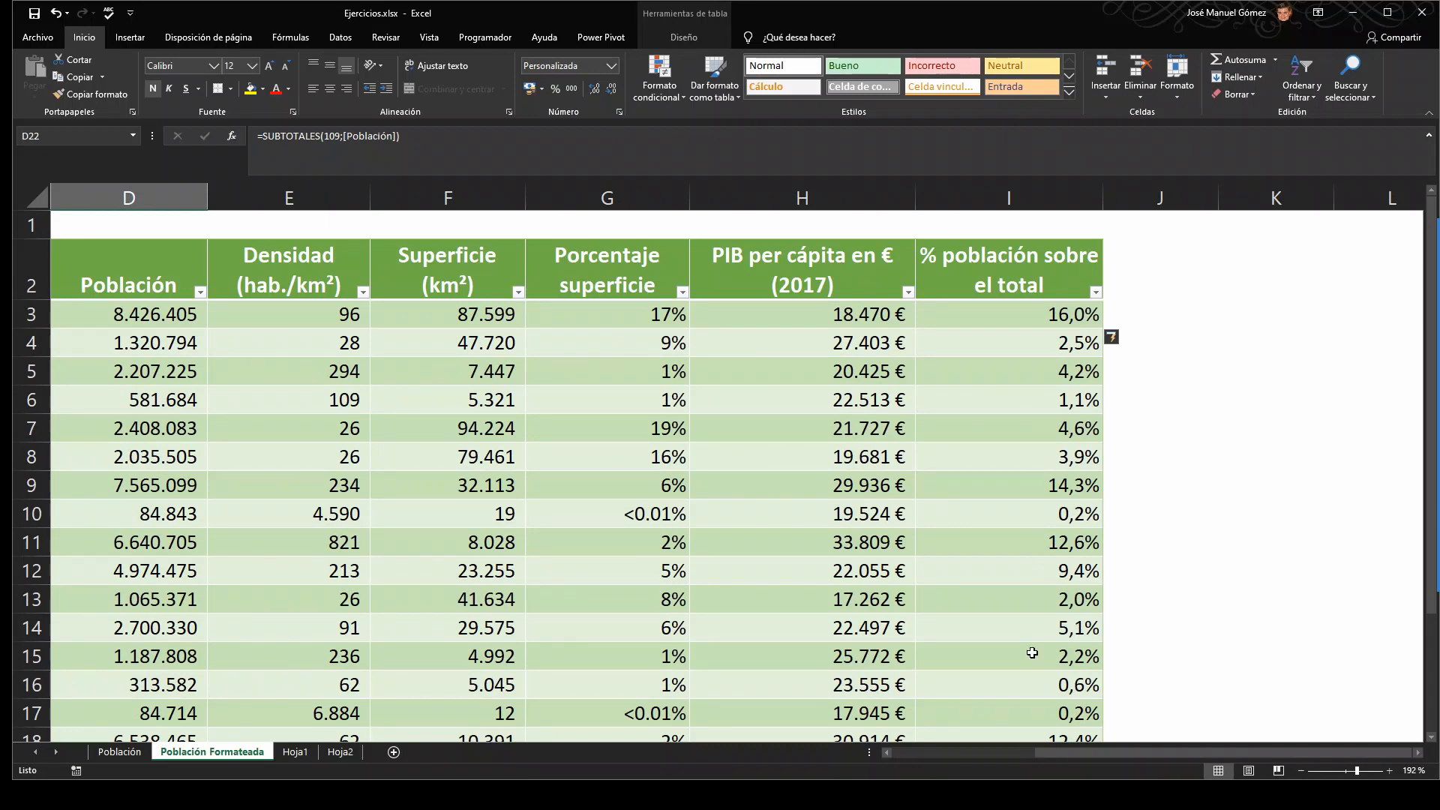
- Enter the ordinary cell-reference formula =D3/D22 in cell K3, outside the table
left_click(1280, 297)
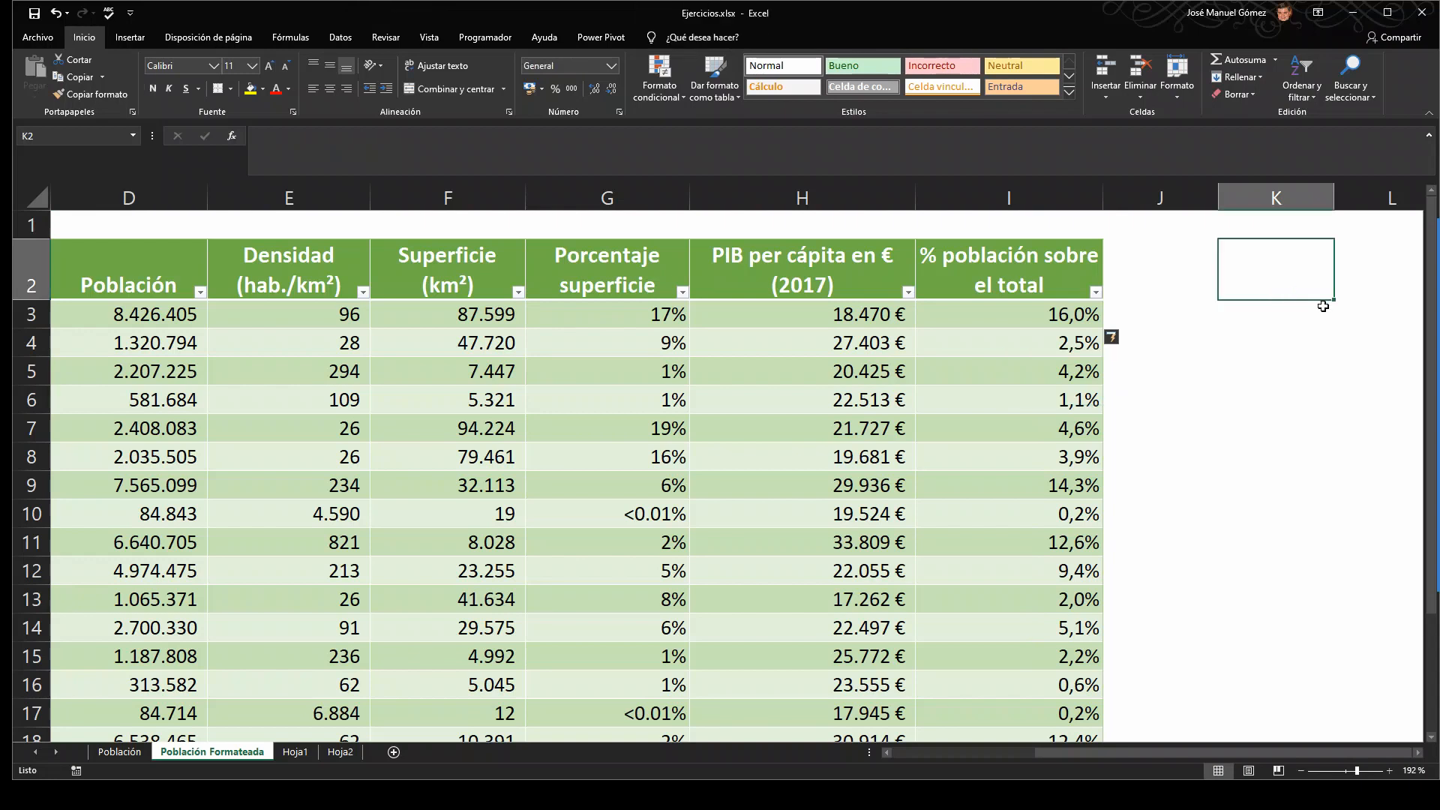
left_click(1313, 314)
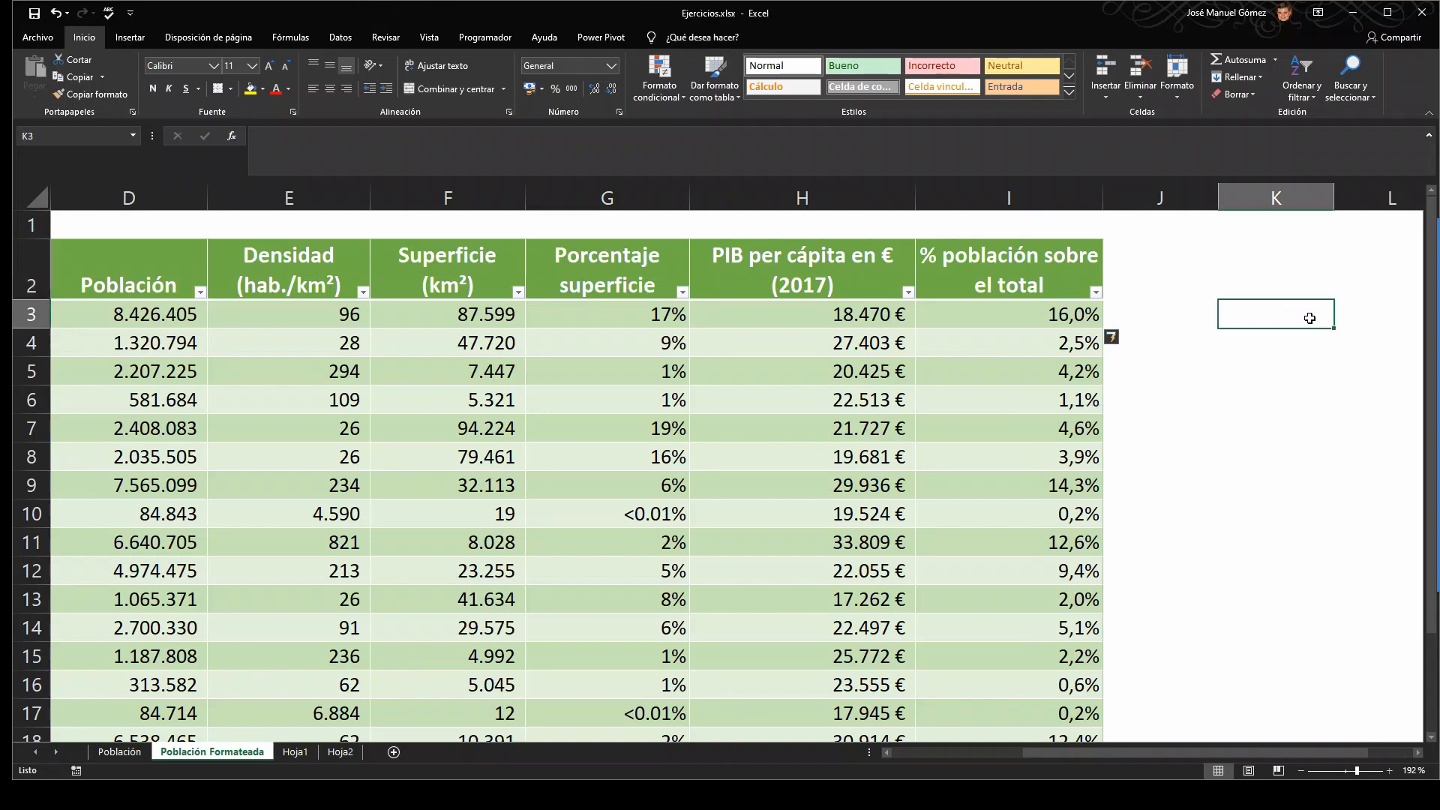
type("=")
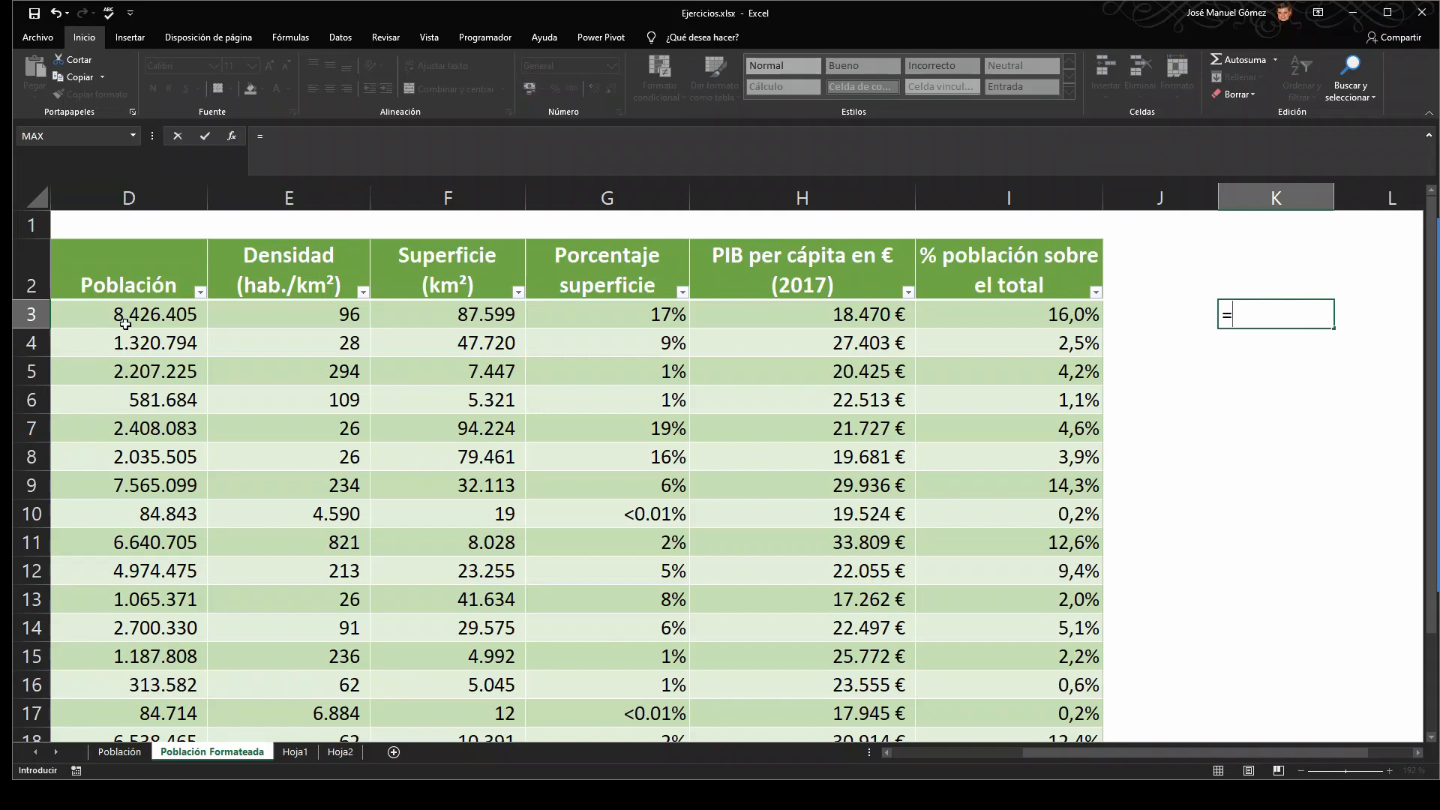
type("d3")
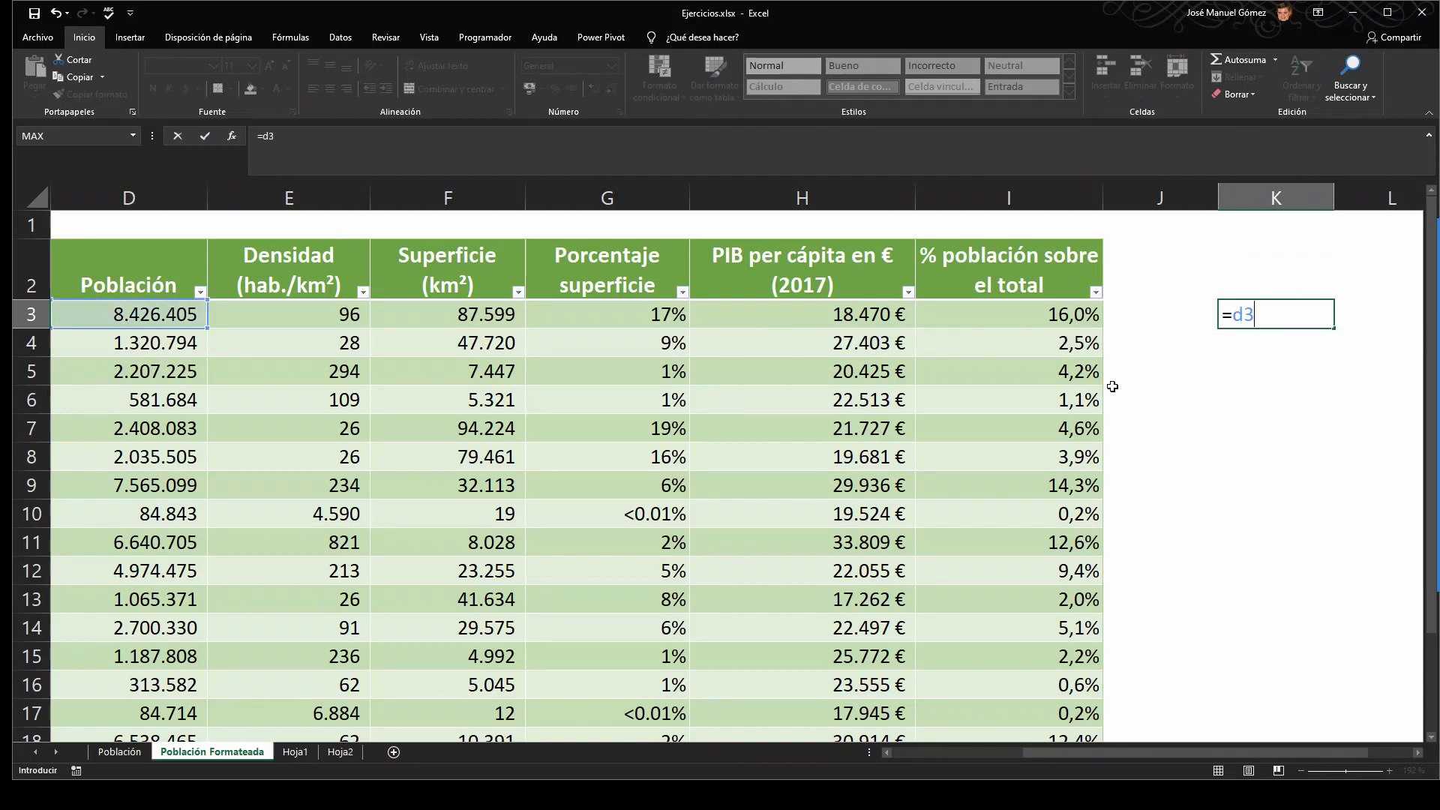
type("/")
scroll(164, 330, "down", 3)
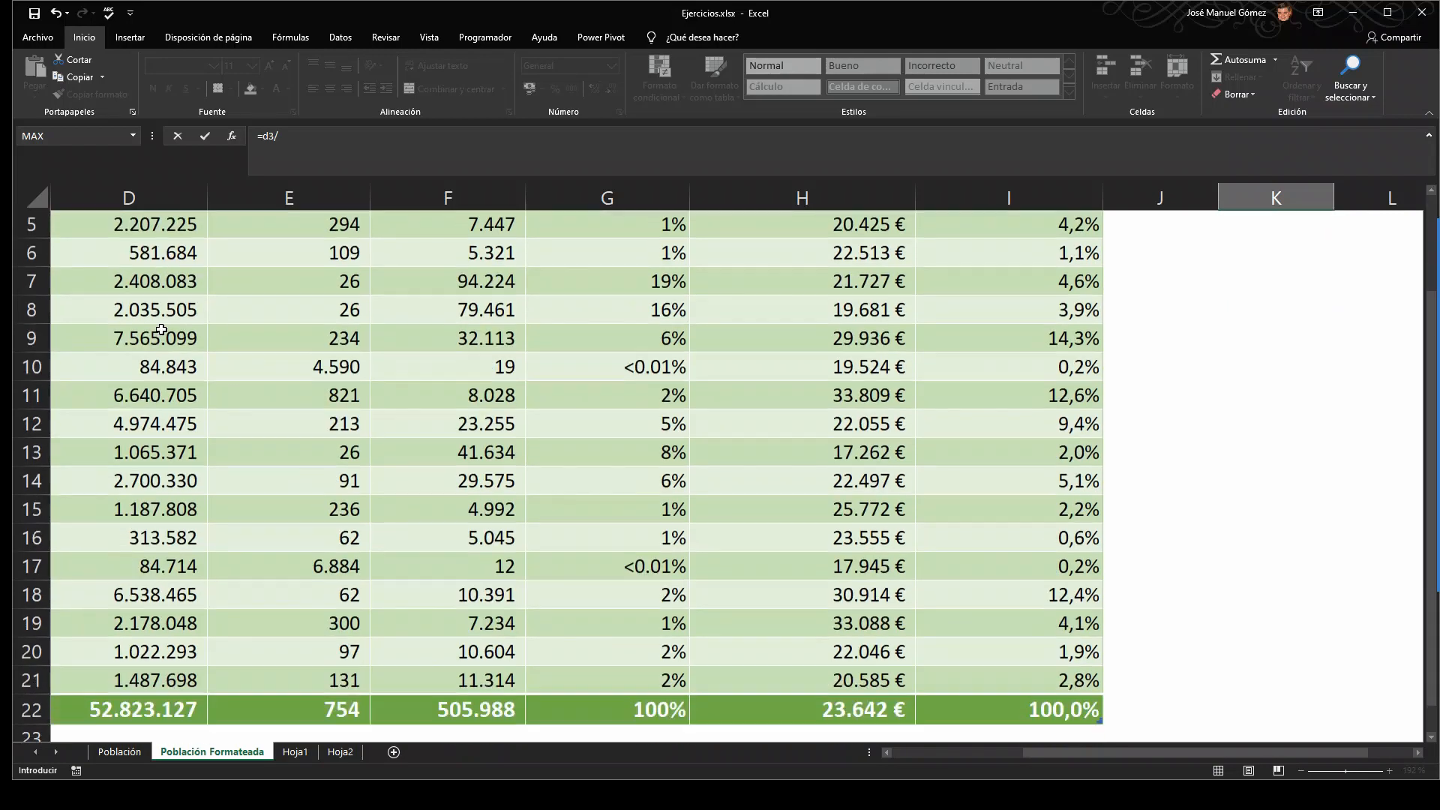
scroll(1018, 454, "up", 3)
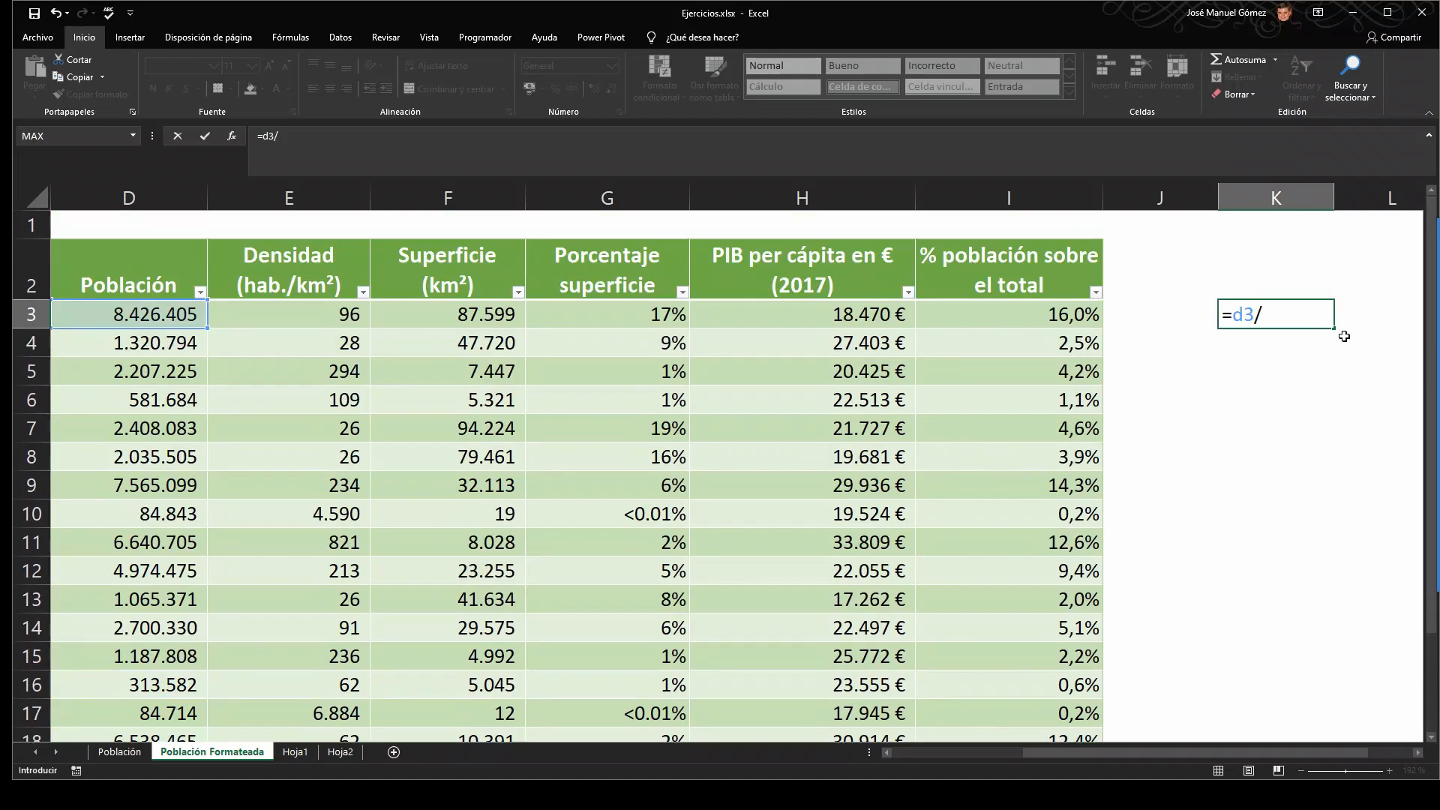
type("d22")
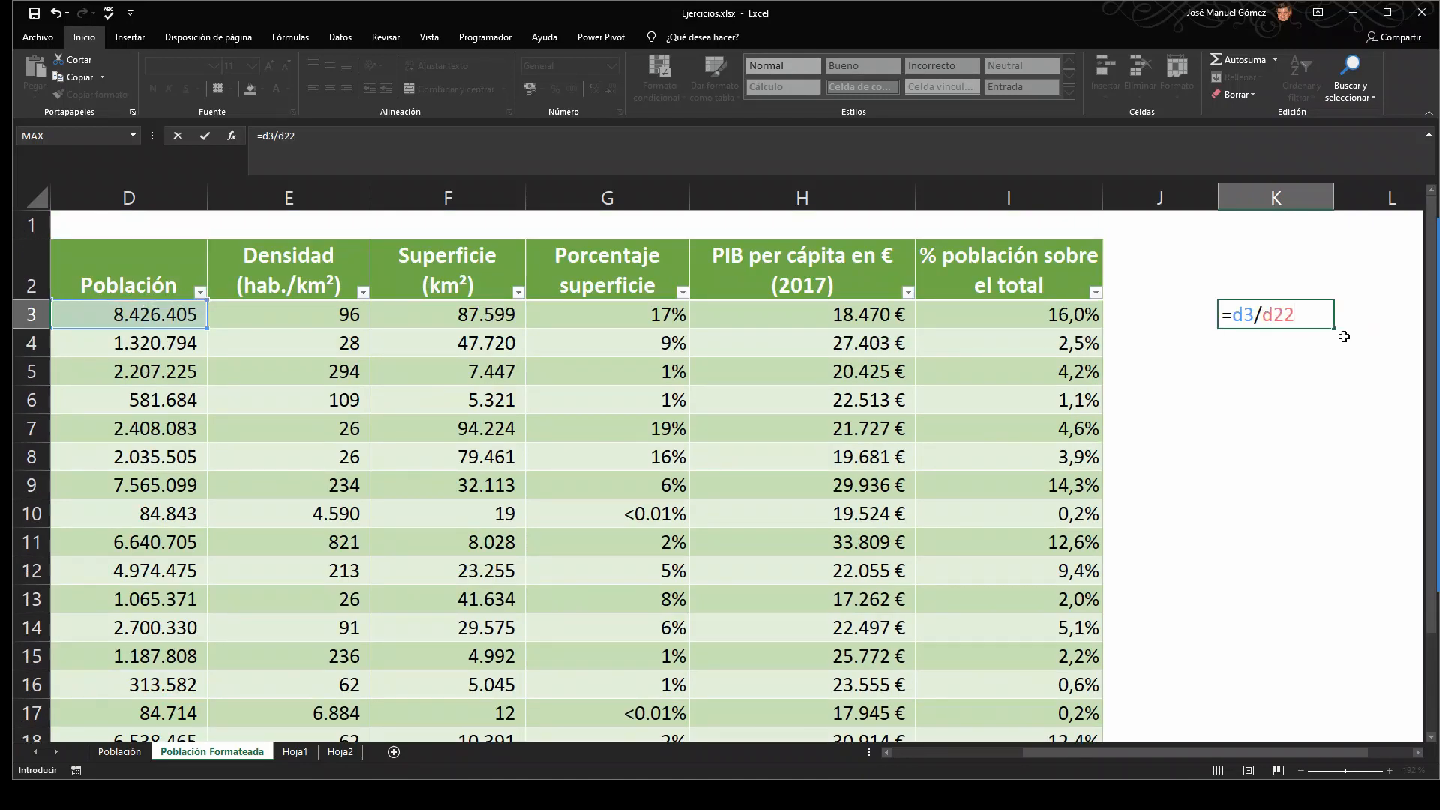
key("Return")
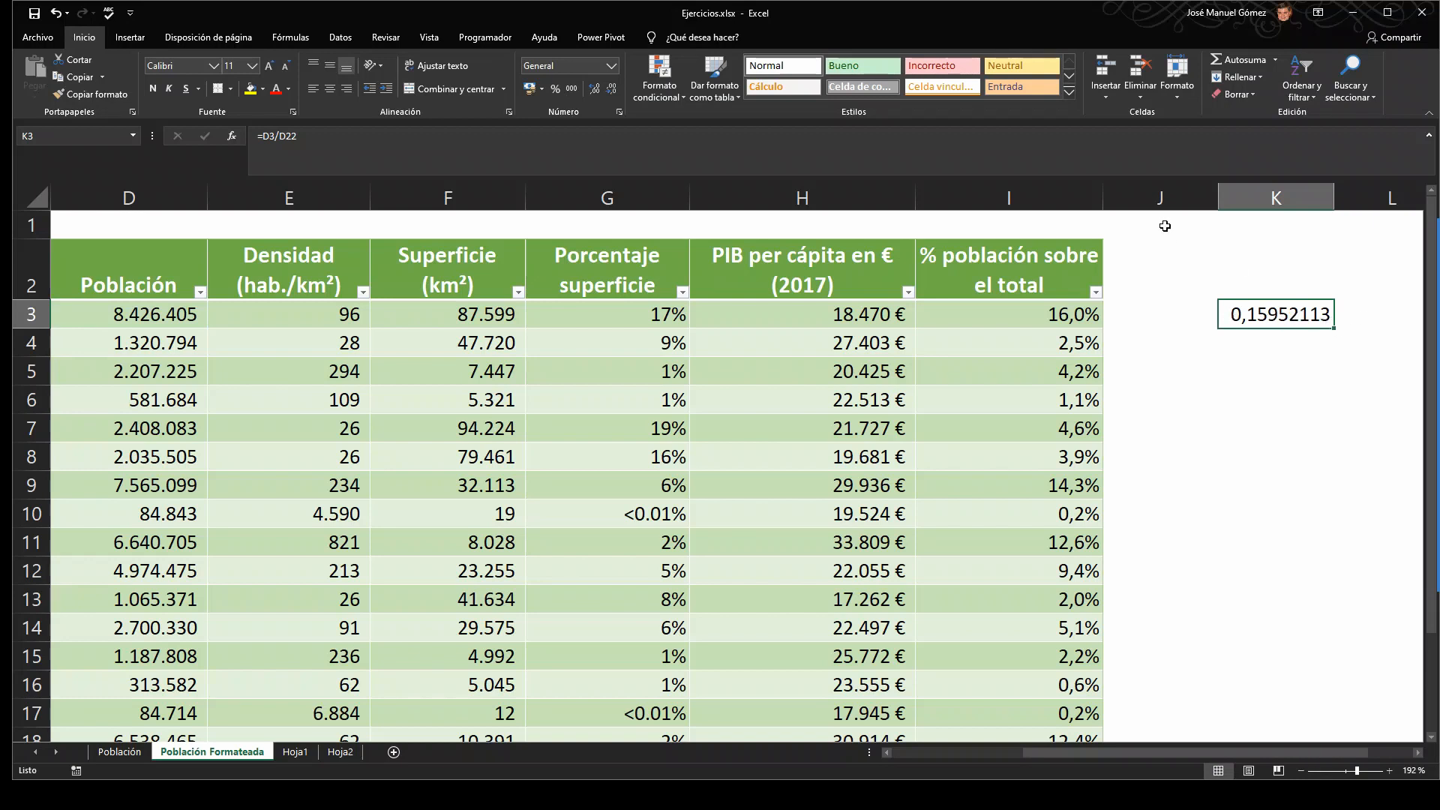
- Format K3 as a percentage with one decimal and fill its formula down to K8
left_click(556, 88)
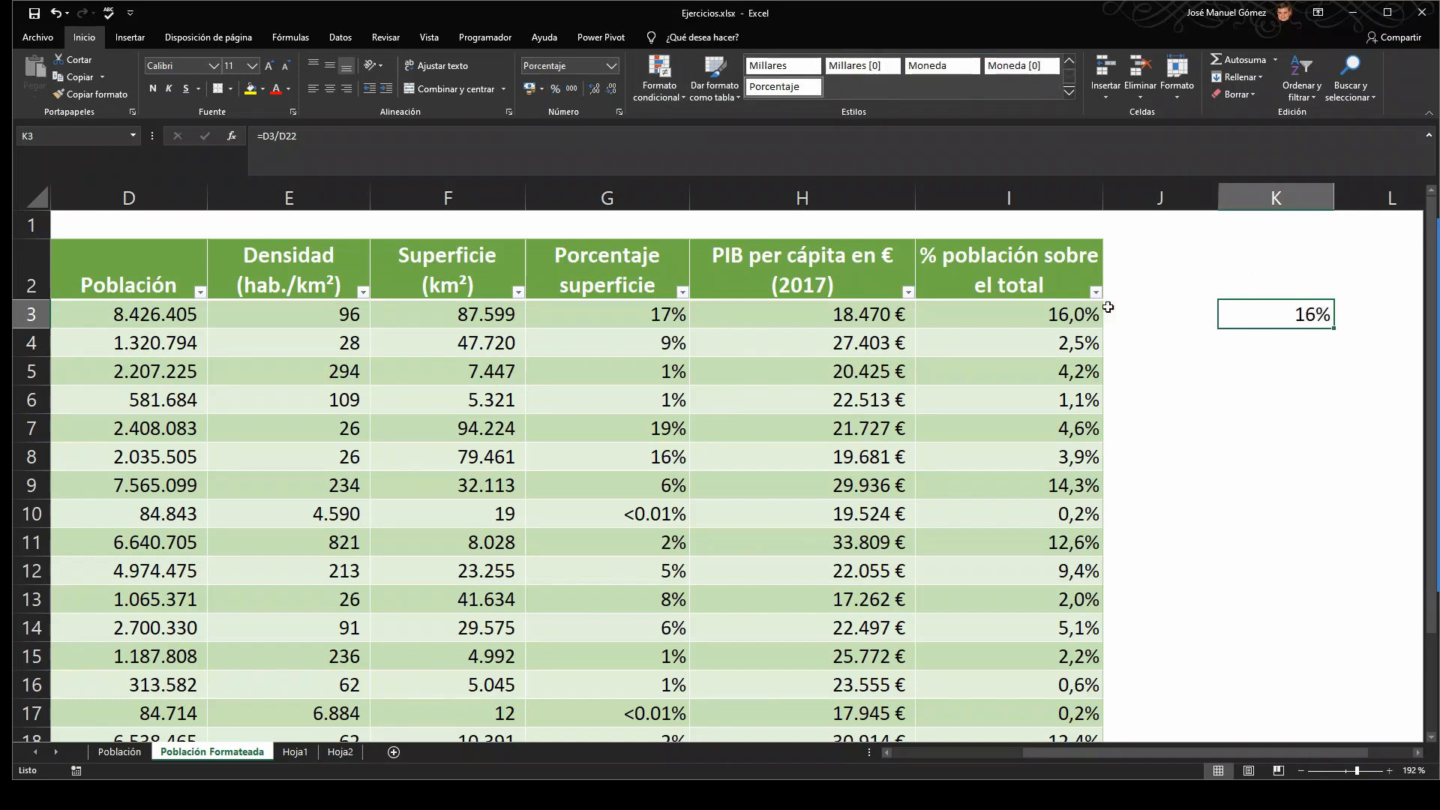
left_click(594, 90)
left_click_drag(1333, 328, 1333, 478)
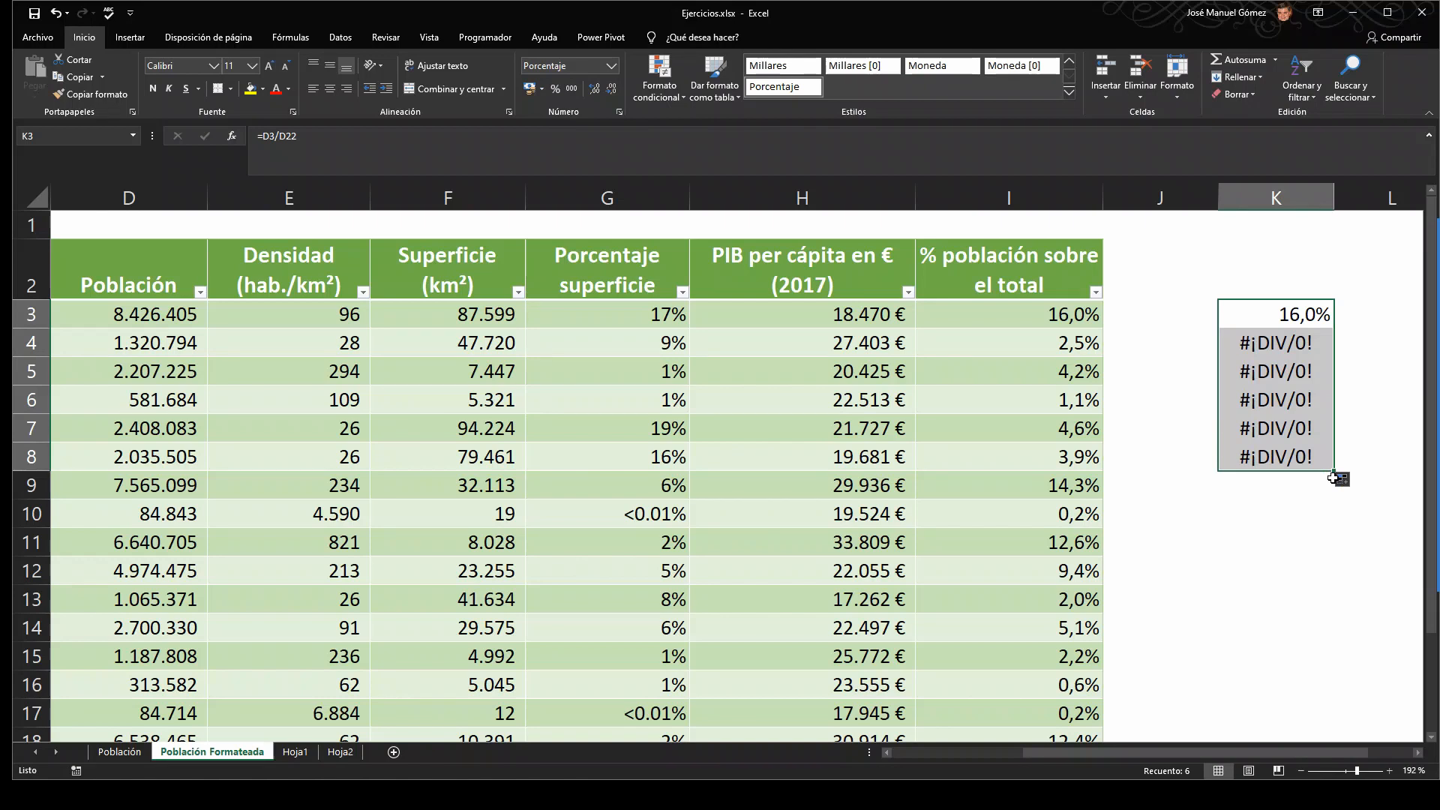
- Inspect the formula in K4 and trace the two cells it references, D4 and D23
left_click_drag(1279, 342, 1279, 343)
double_click(1279, 343)
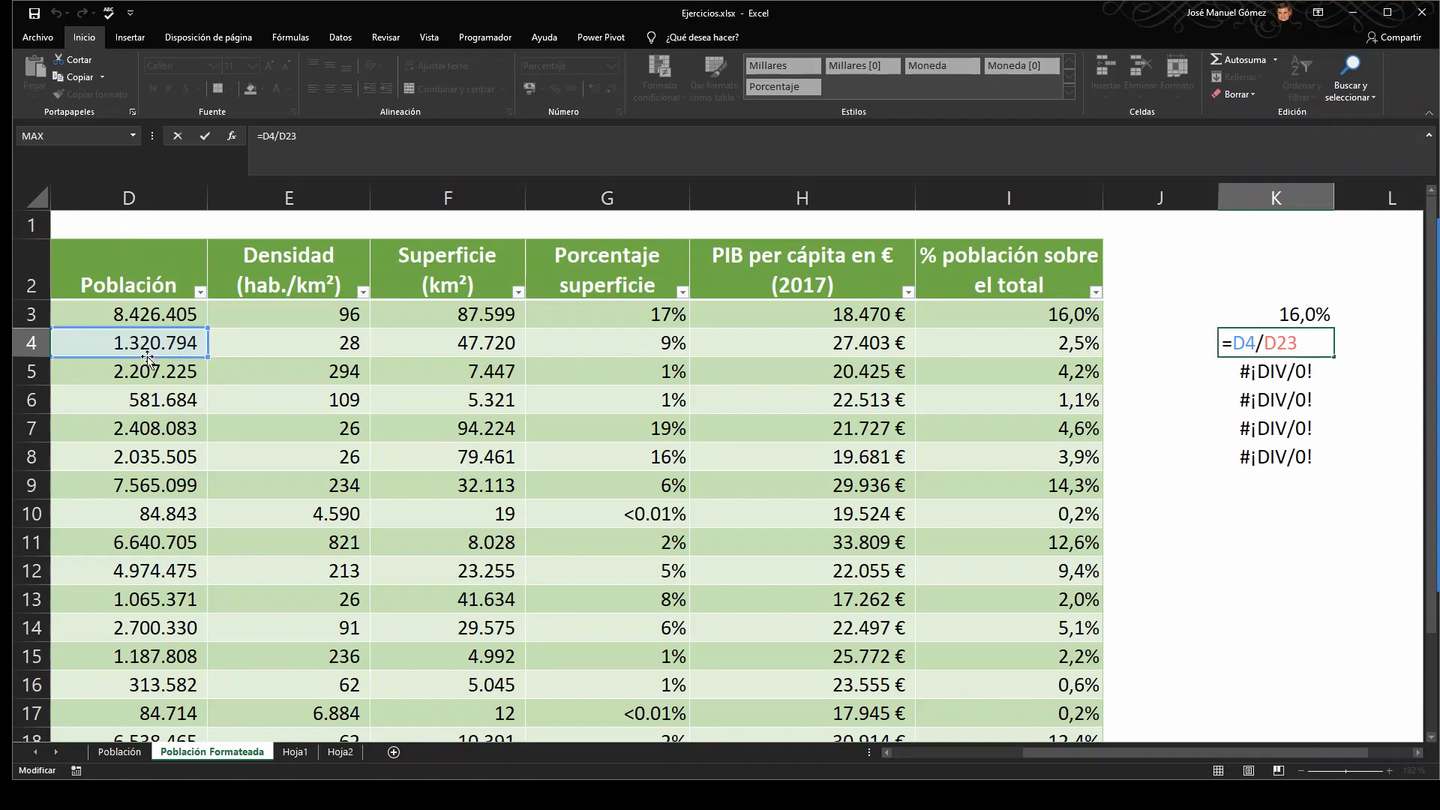
scroll(147, 357, "down", 2)
scroll(147, 357, "down", 1)
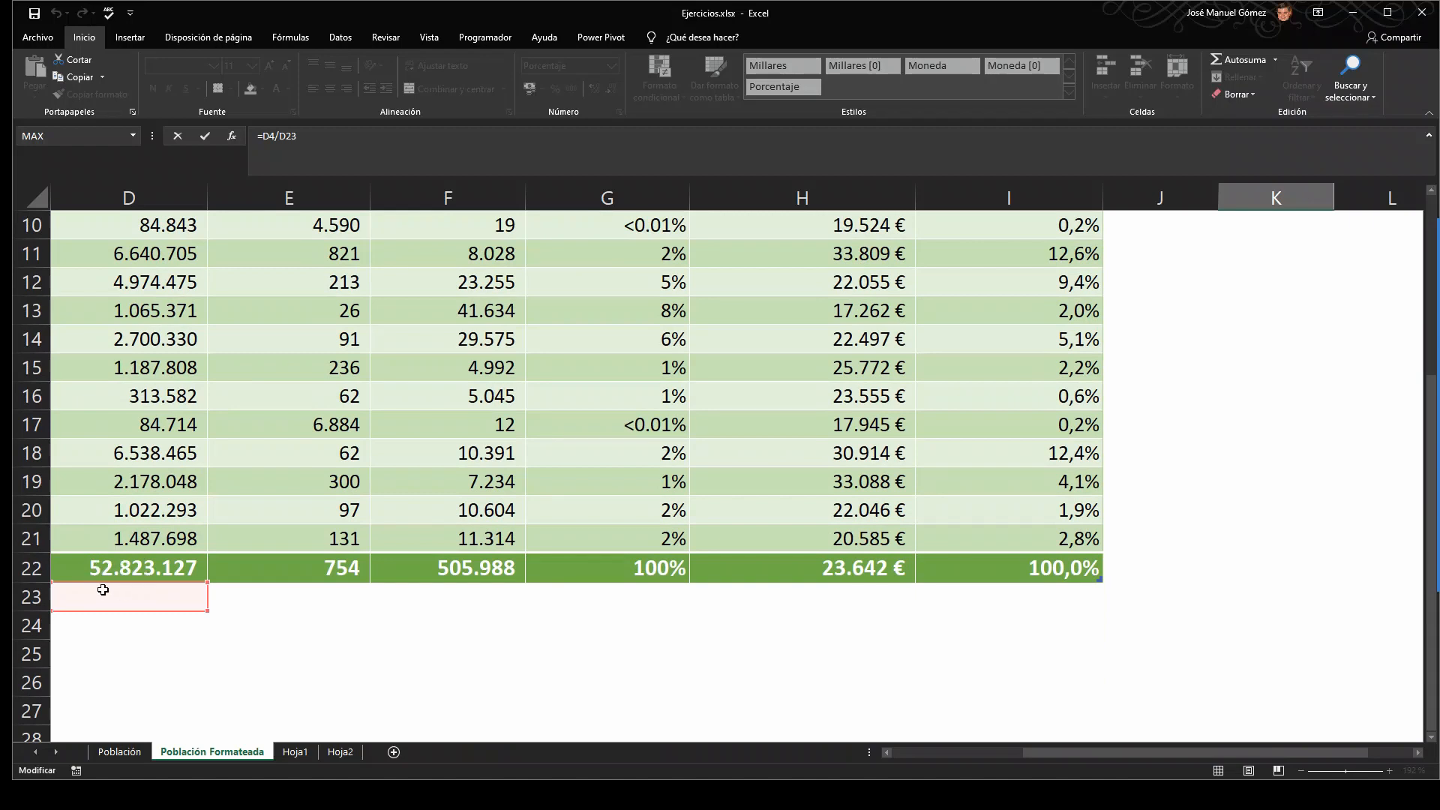
scroll(151, 588, "up", 2)
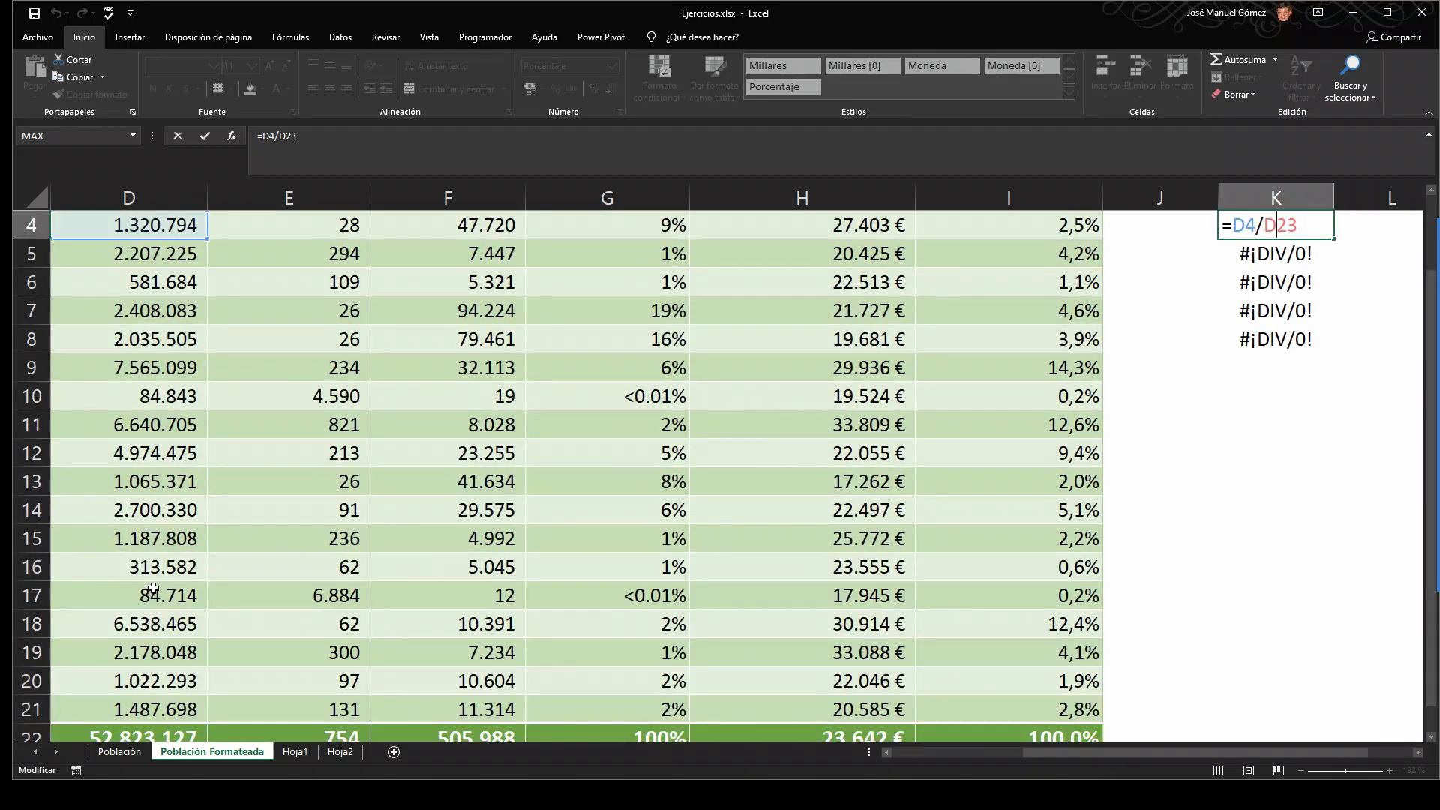
scroll(152, 589, "up", 1)
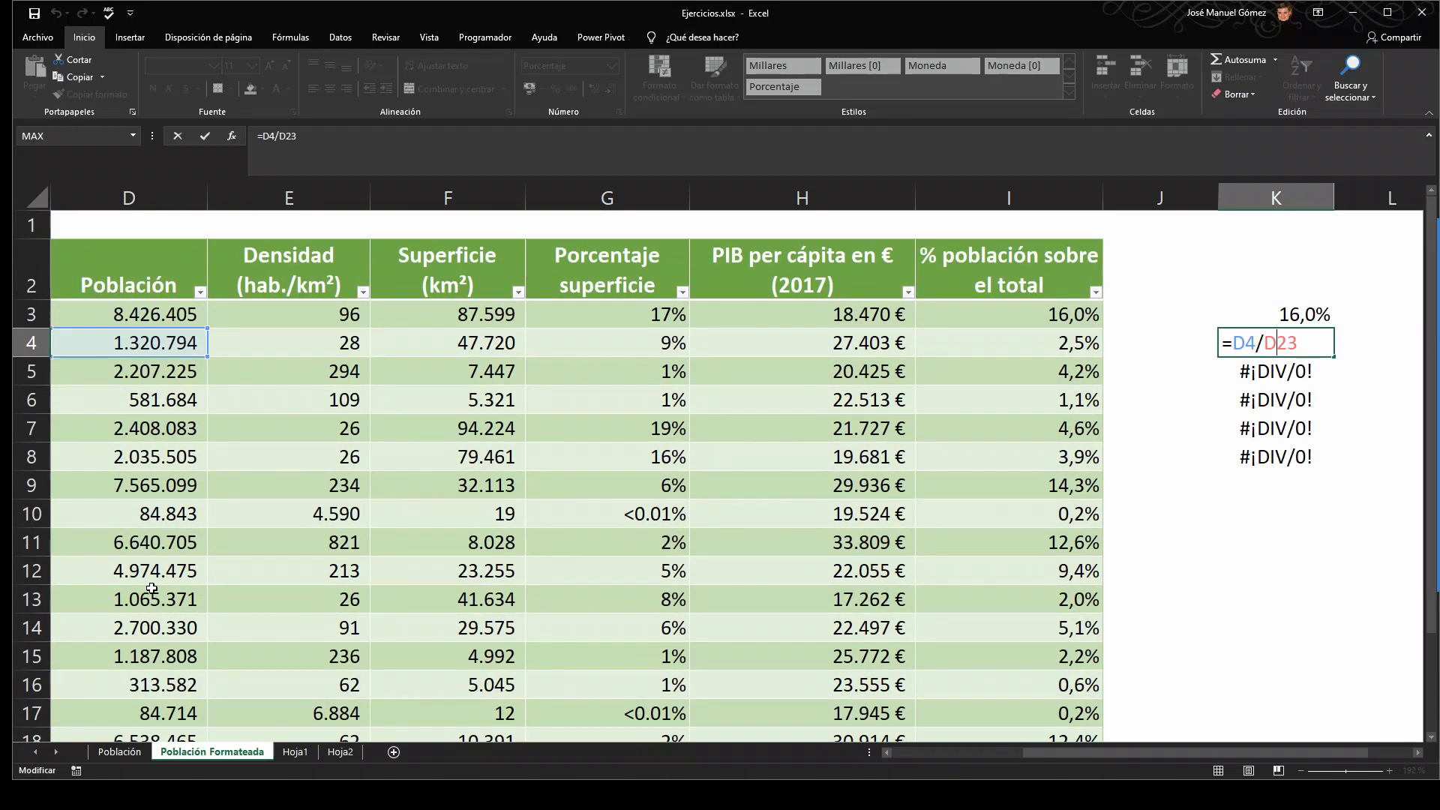
- Make the divisor in K3 an absolute reference, so the formula is =D3/$D$22
left_click(1297, 315)
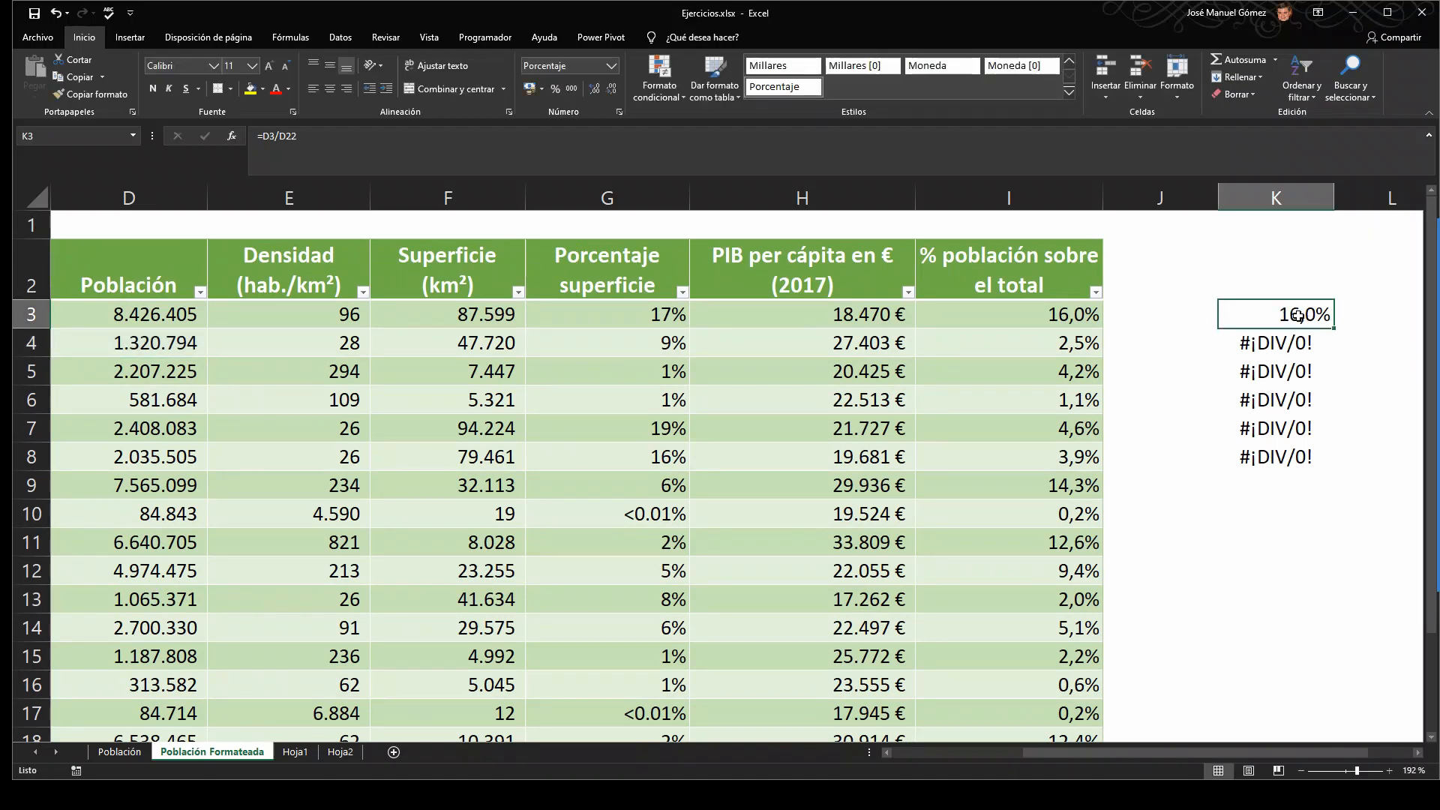
left_click(284, 136)
key("F4")
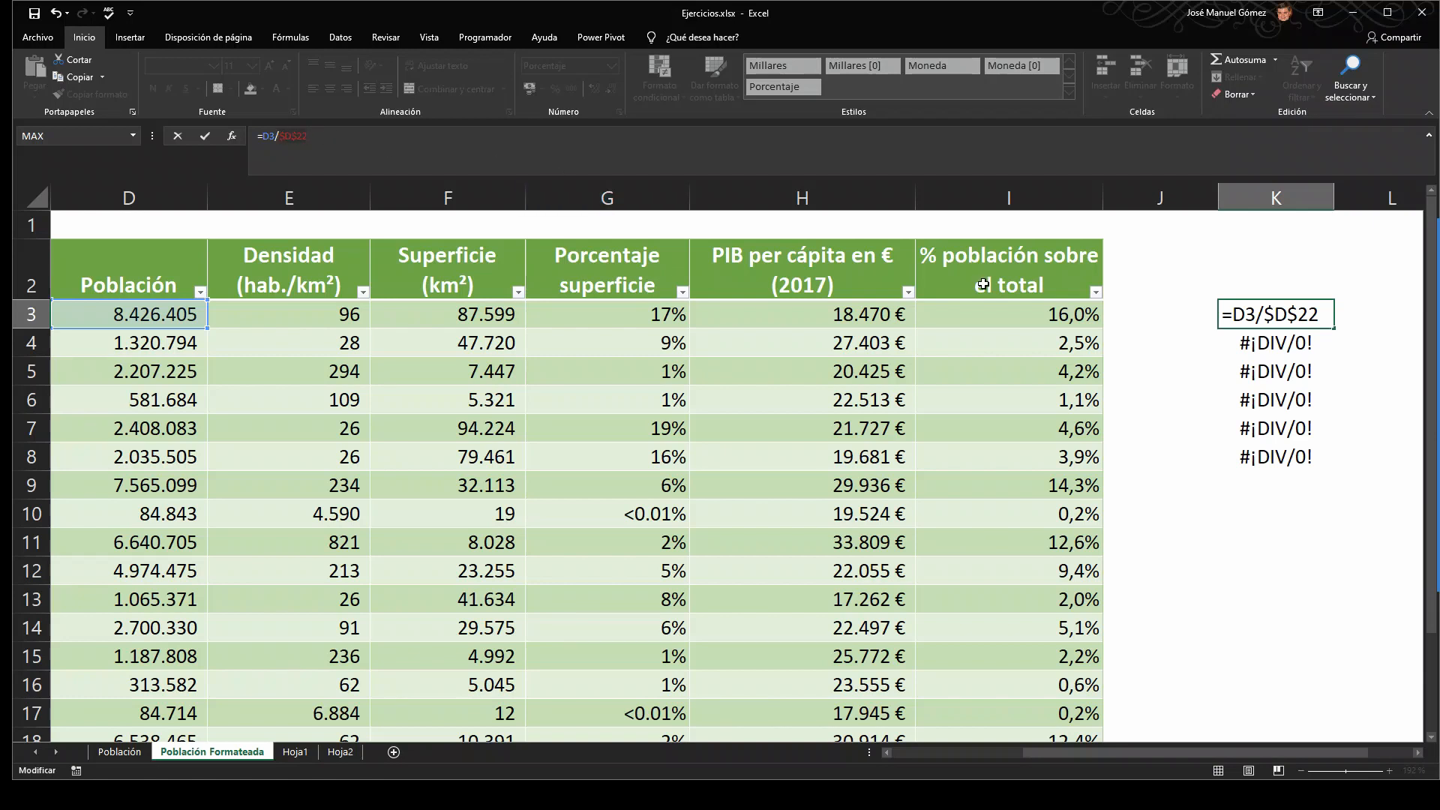
key("ctrl+Return")
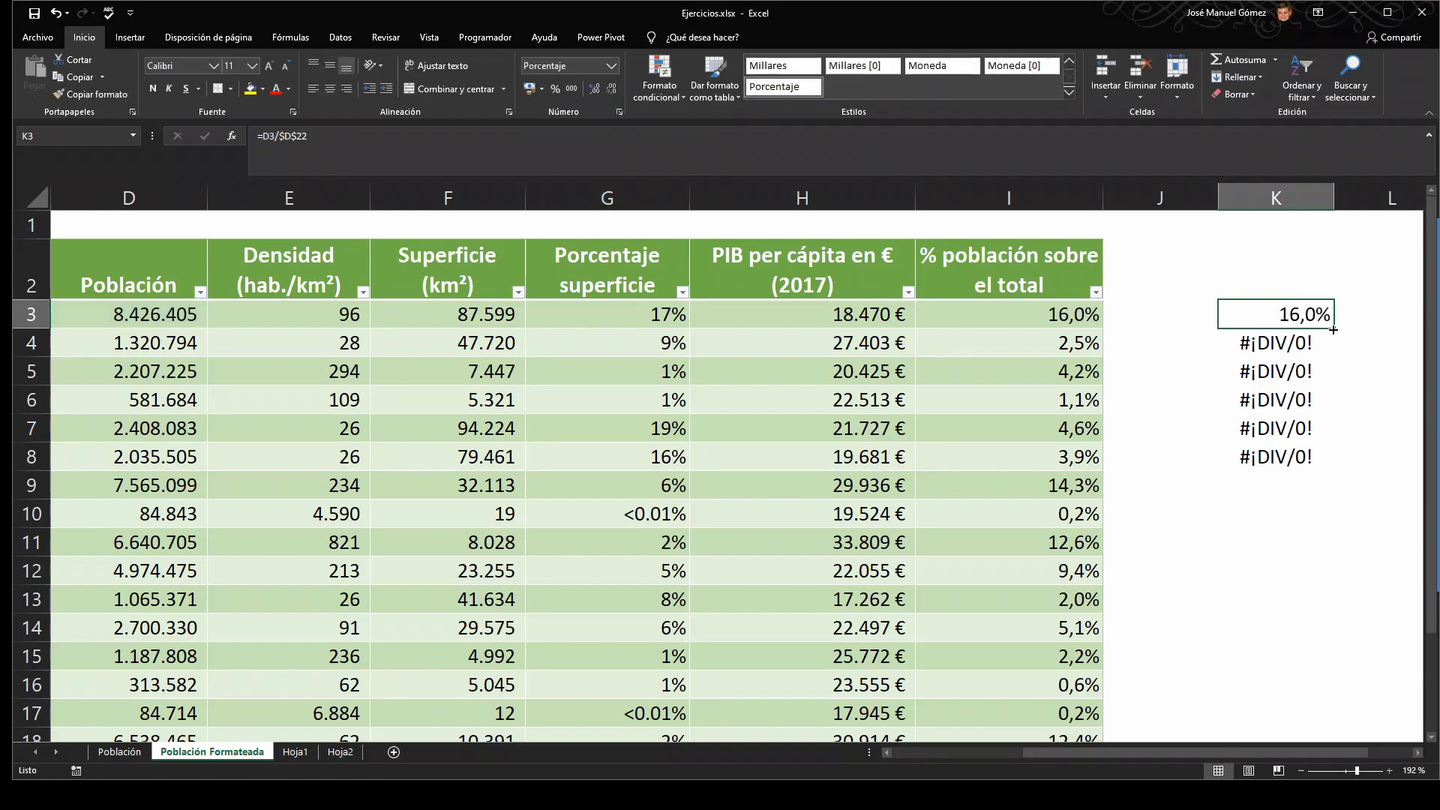
- Fill the K3 formula down column K to row 22, level with the table's total row
left_click_drag(1334, 328, 1343, 672)
scroll(1307, 570, "down", 3)
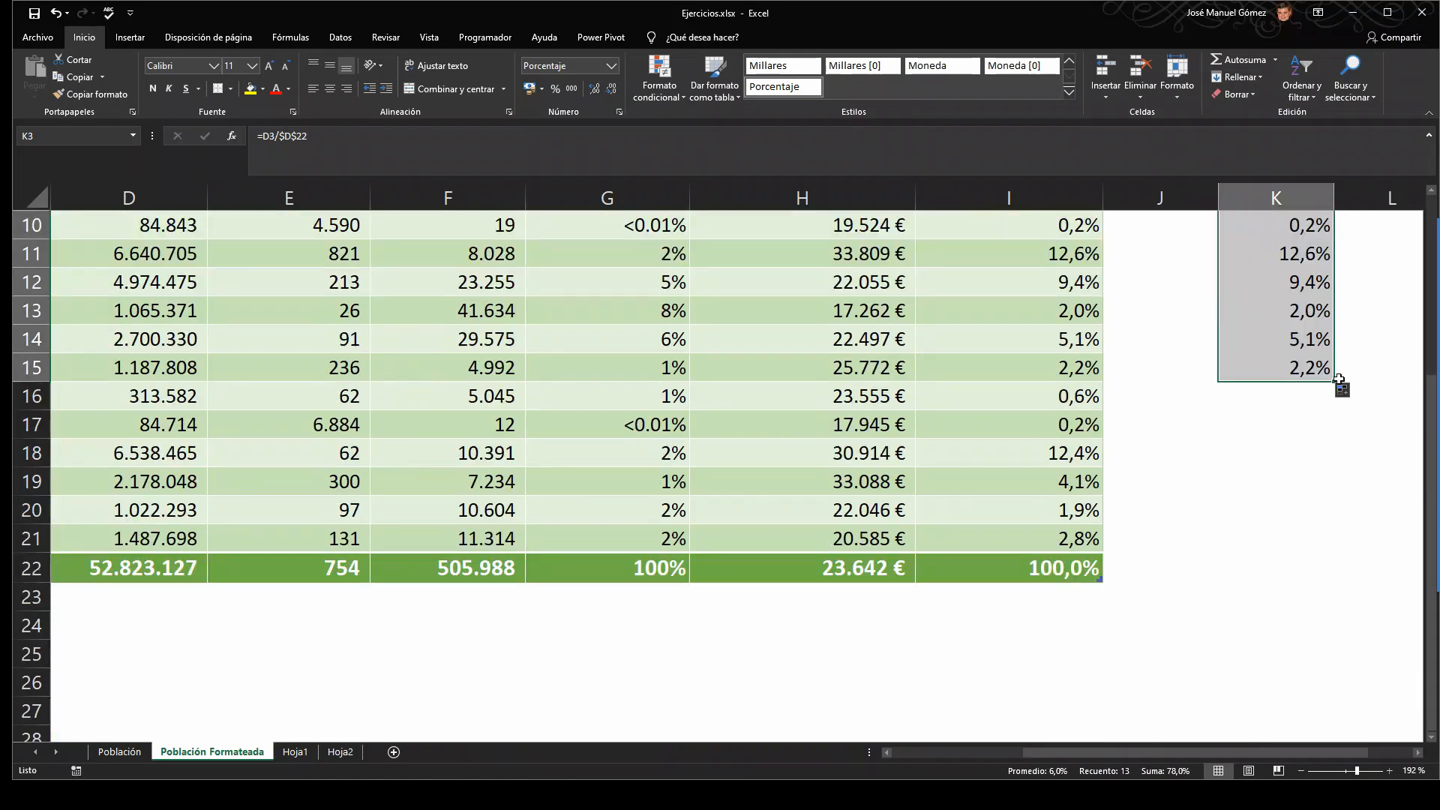
left_click(1343, 389)
left_click(1343, 390)
left_click_drag(1334, 381, 1323, 570)
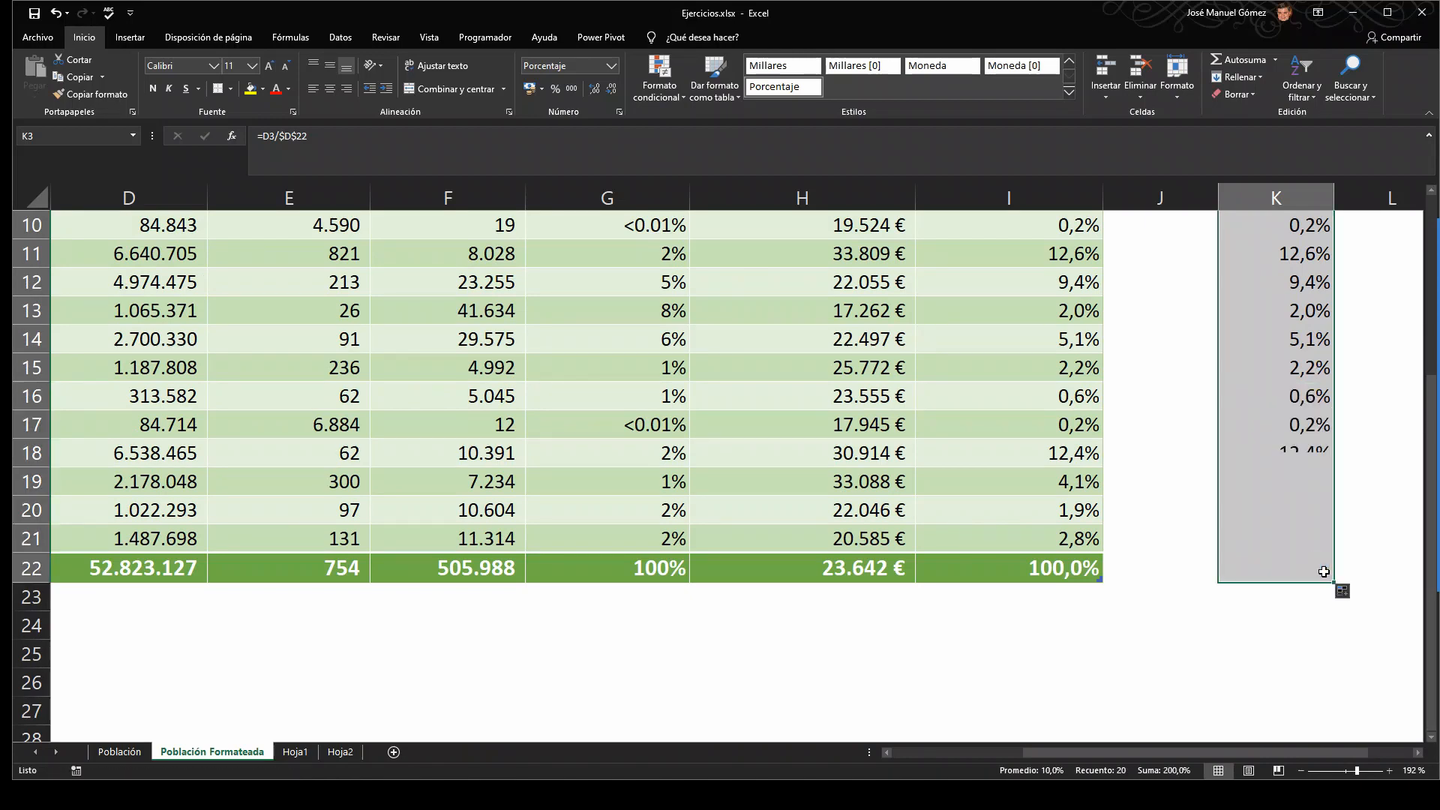
- Check the copied formulas in column K at rows 15, 13 and 3
scroll(1280, 559, "up", 1)
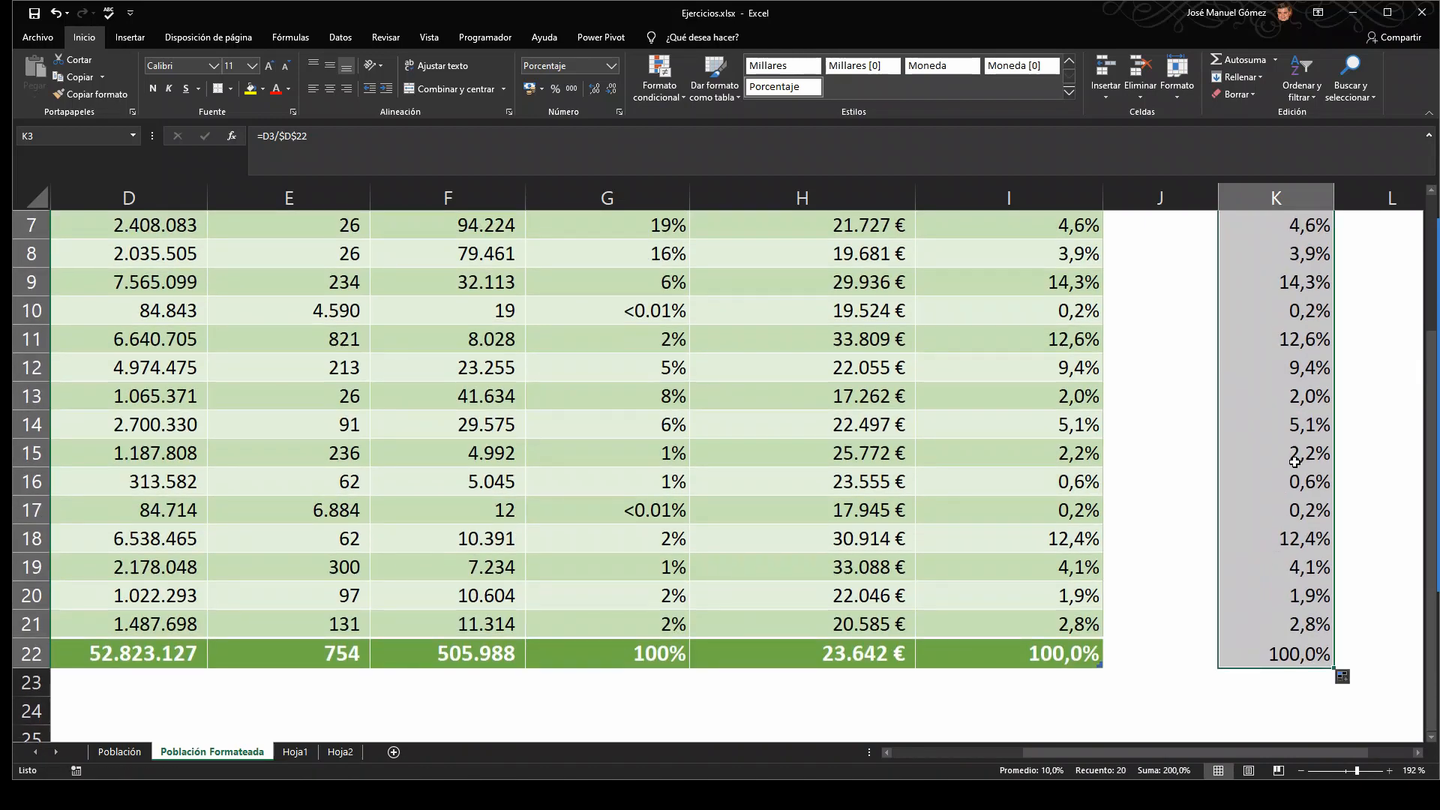
left_click(1291, 453)
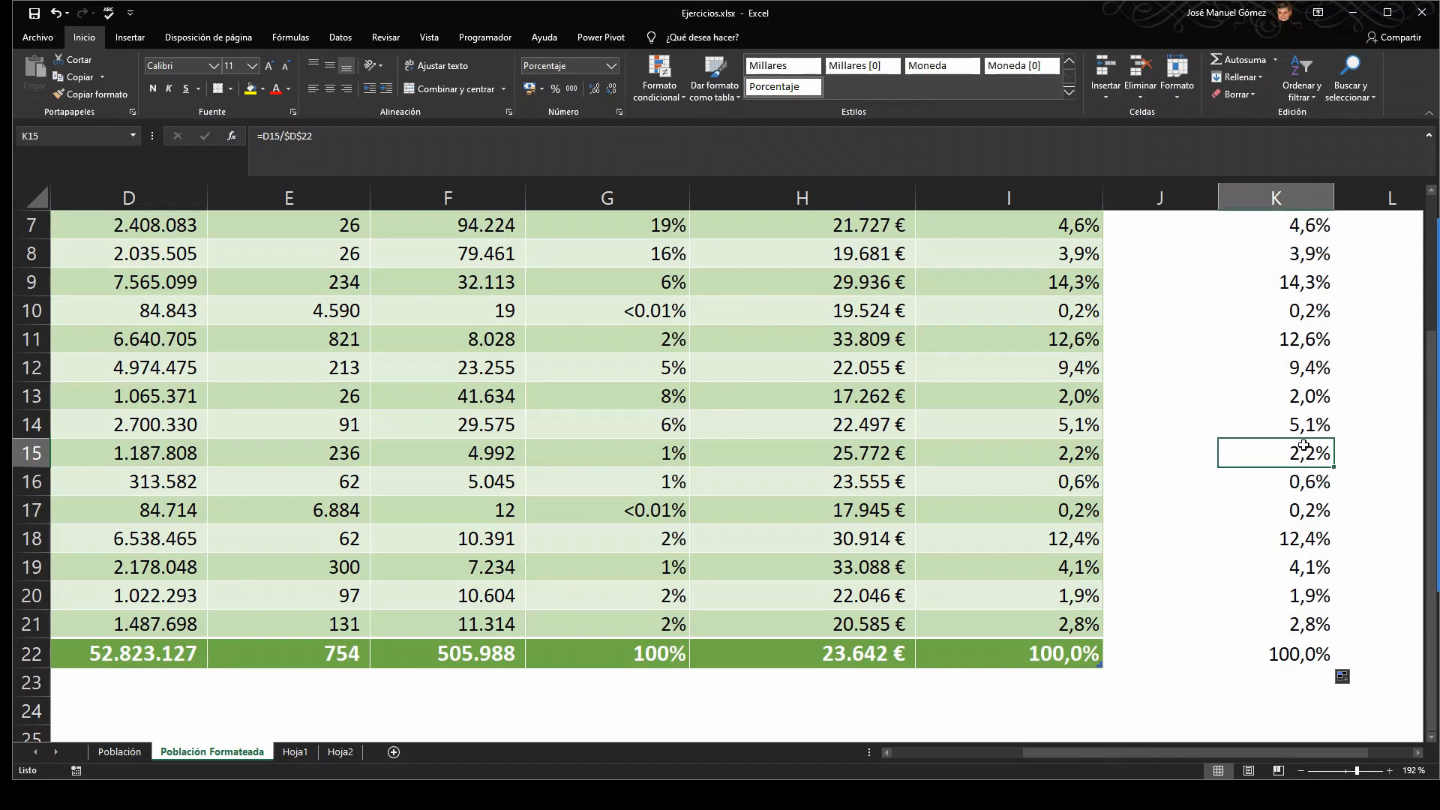
left_click(1288, 391)
scroll(1279, 360, "up", 2)
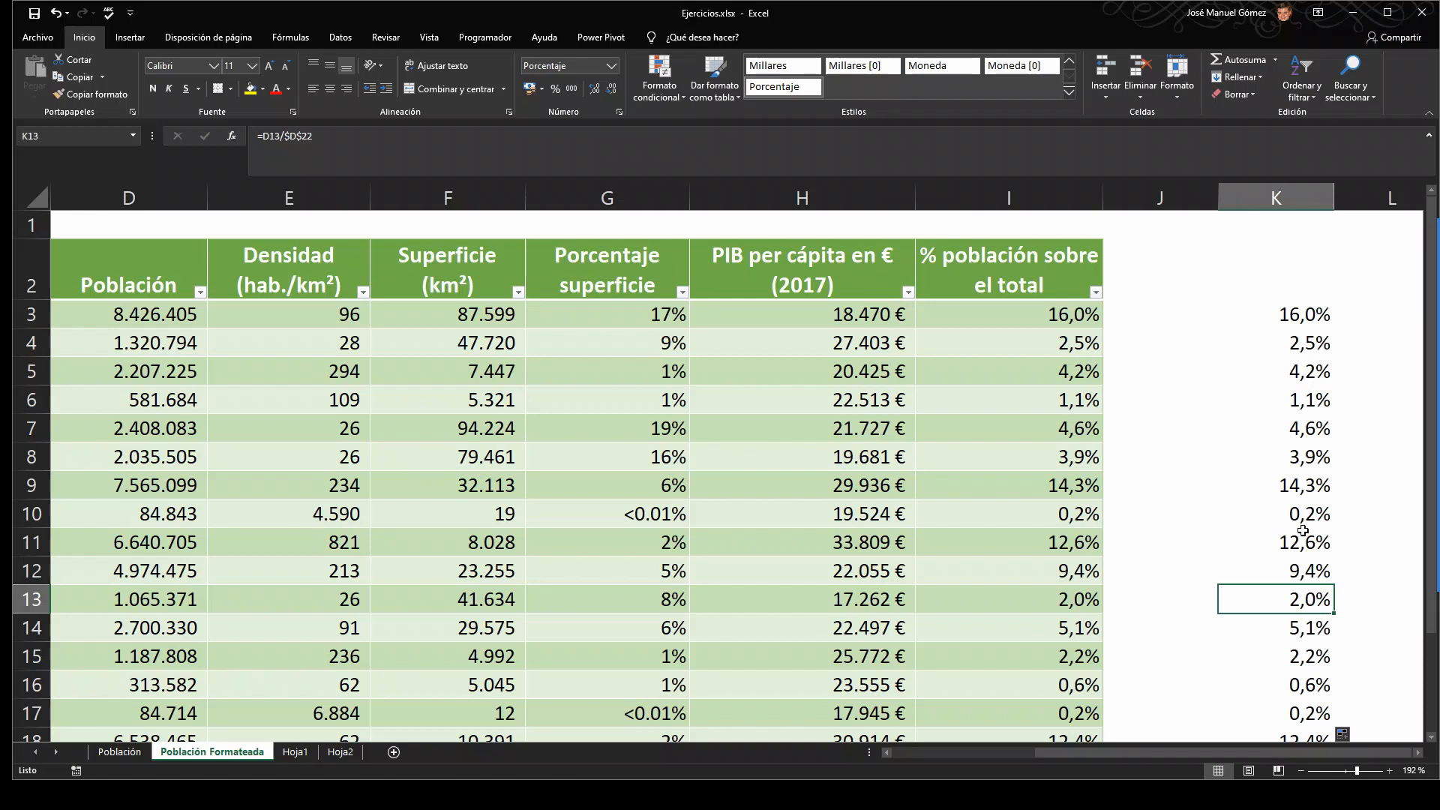
left_click(1296, 314)
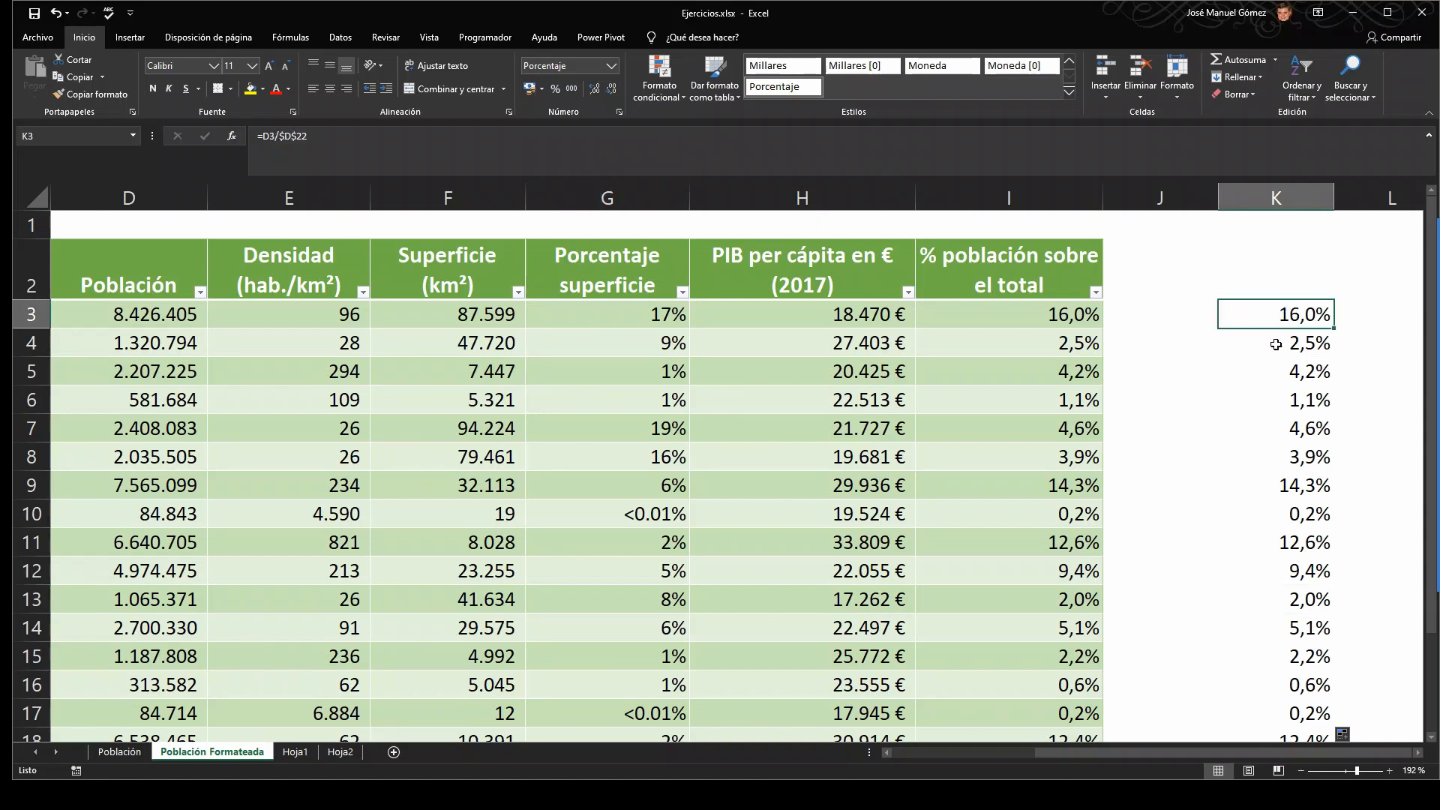
- Compare with the structured-reference formulas in the % población sobre el total column, from row 3 to row 8
left_click(1044, 320)
left_click(1034, 346)
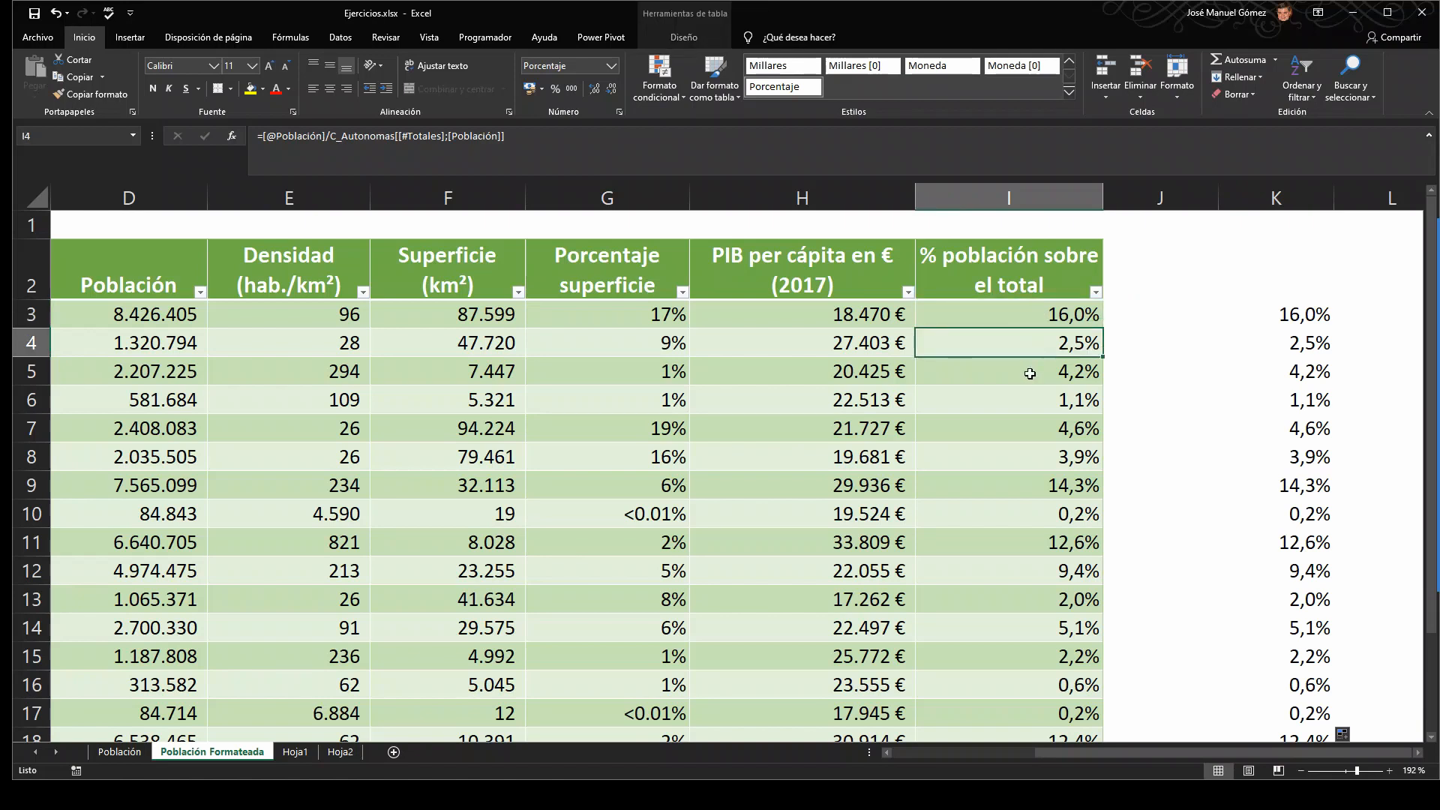
left_click(1029, 373)
left_click(1023, 401)
left_click(1022, 429)
left_click(1028, 457)
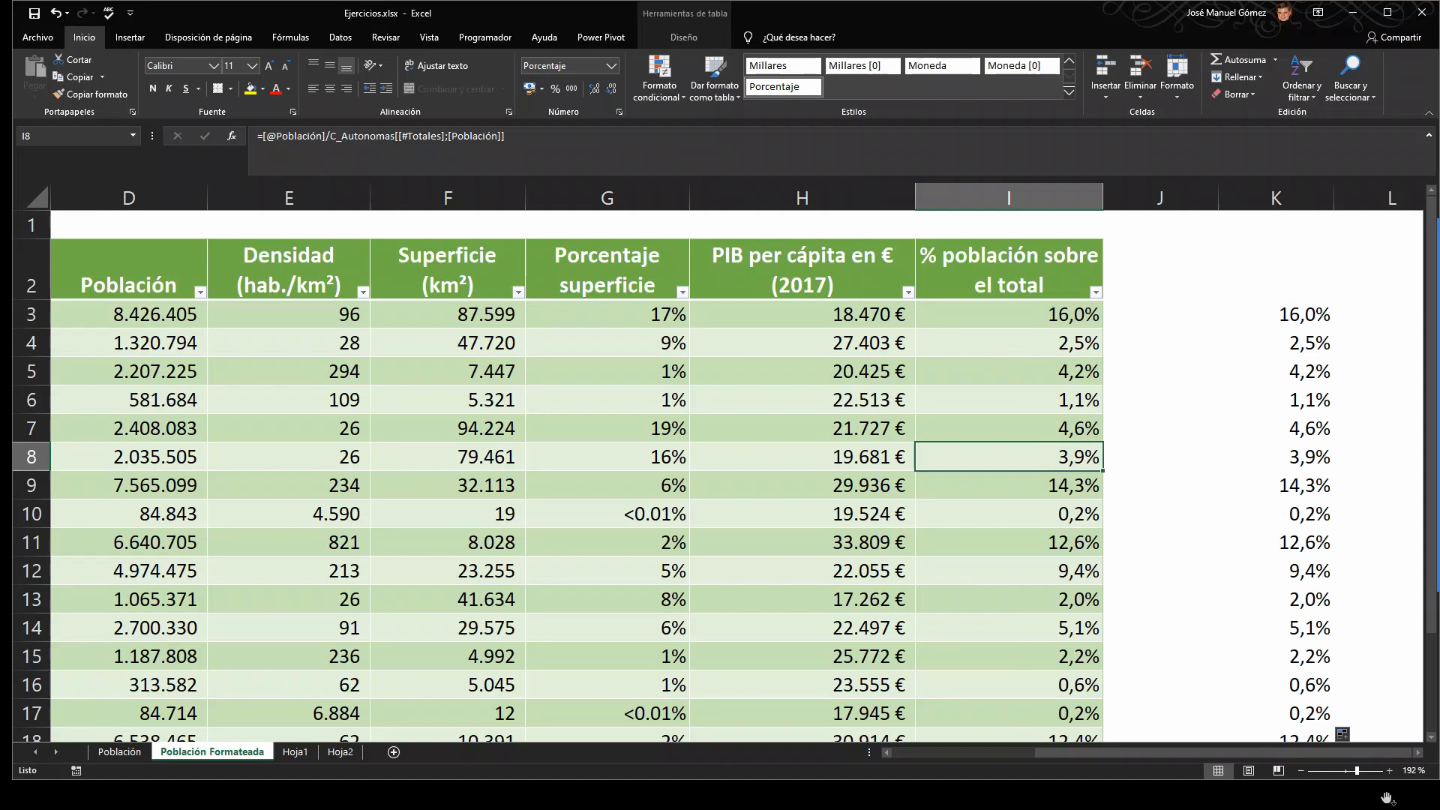
left_click(1348, 771)
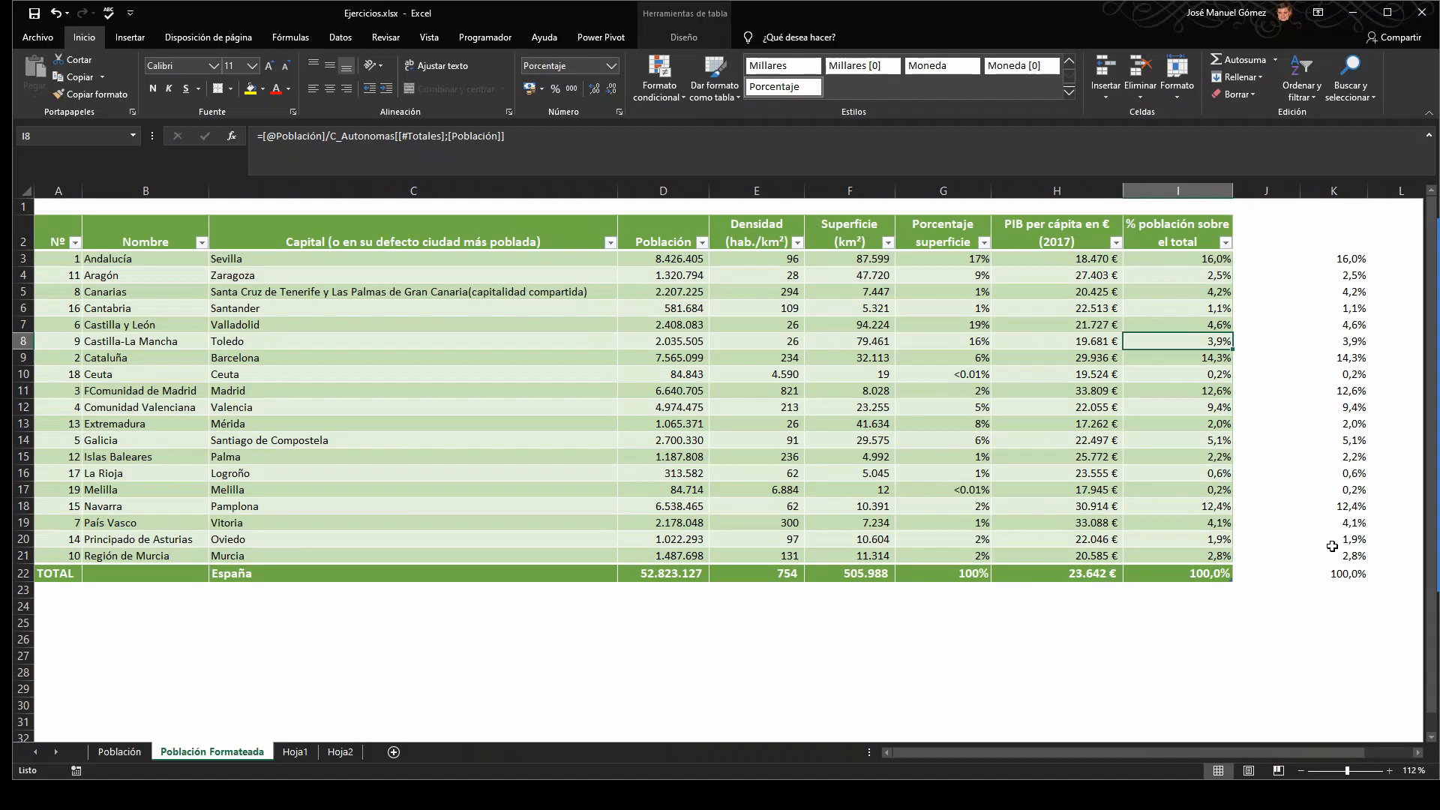
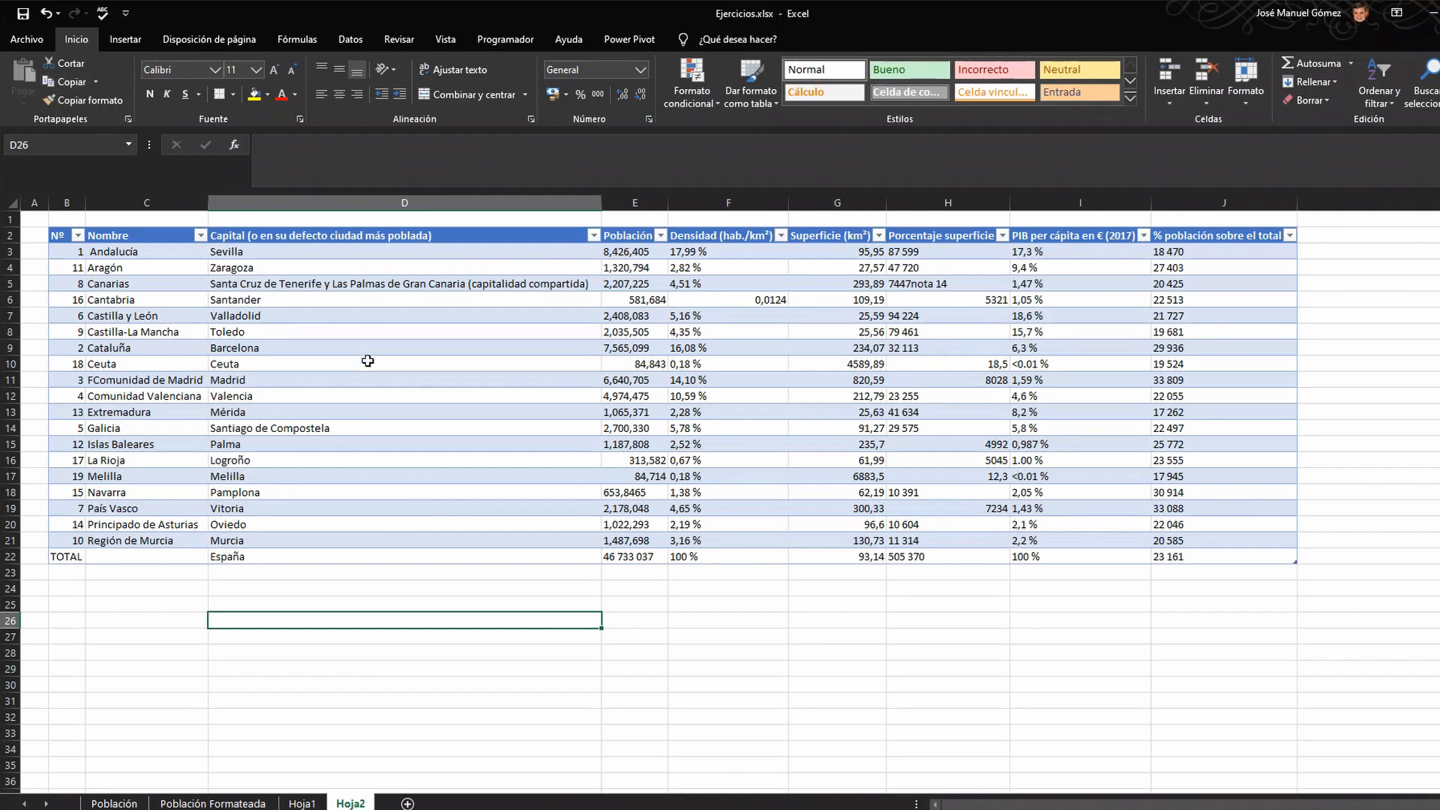
- Rename the table on sheet Hoja2 as CC_AA
left_click(368, 361)
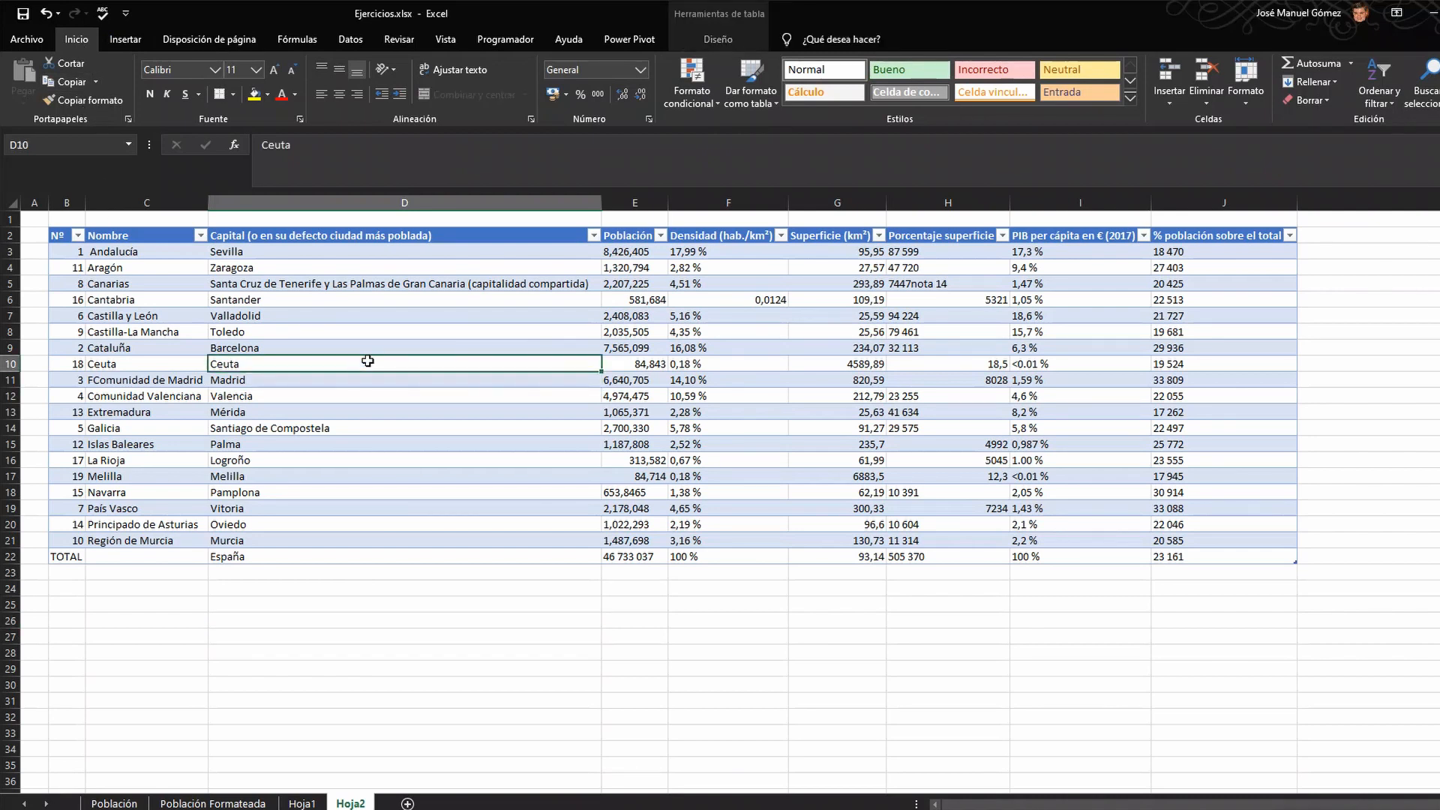
left_click(416, 346)
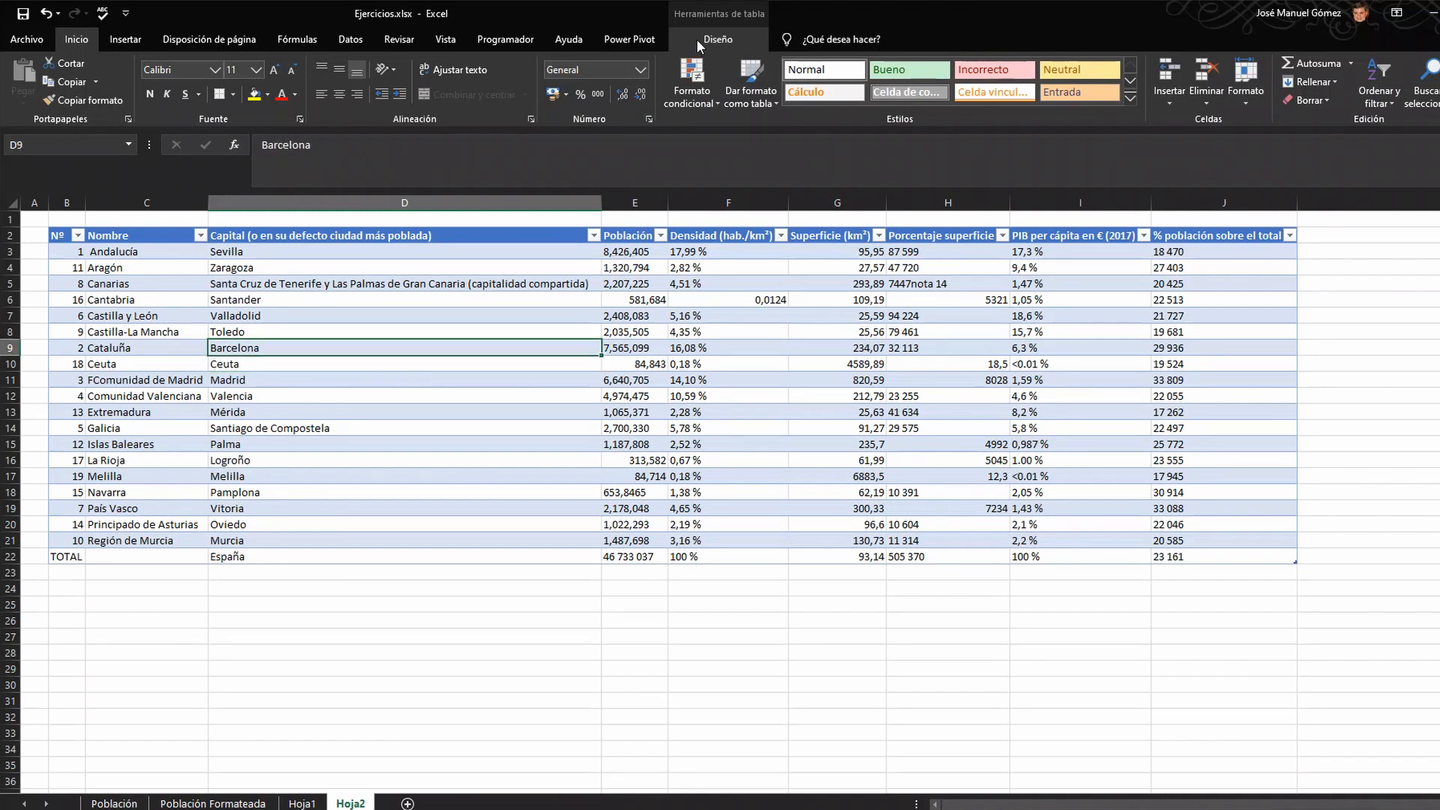
left_click(744, 47)
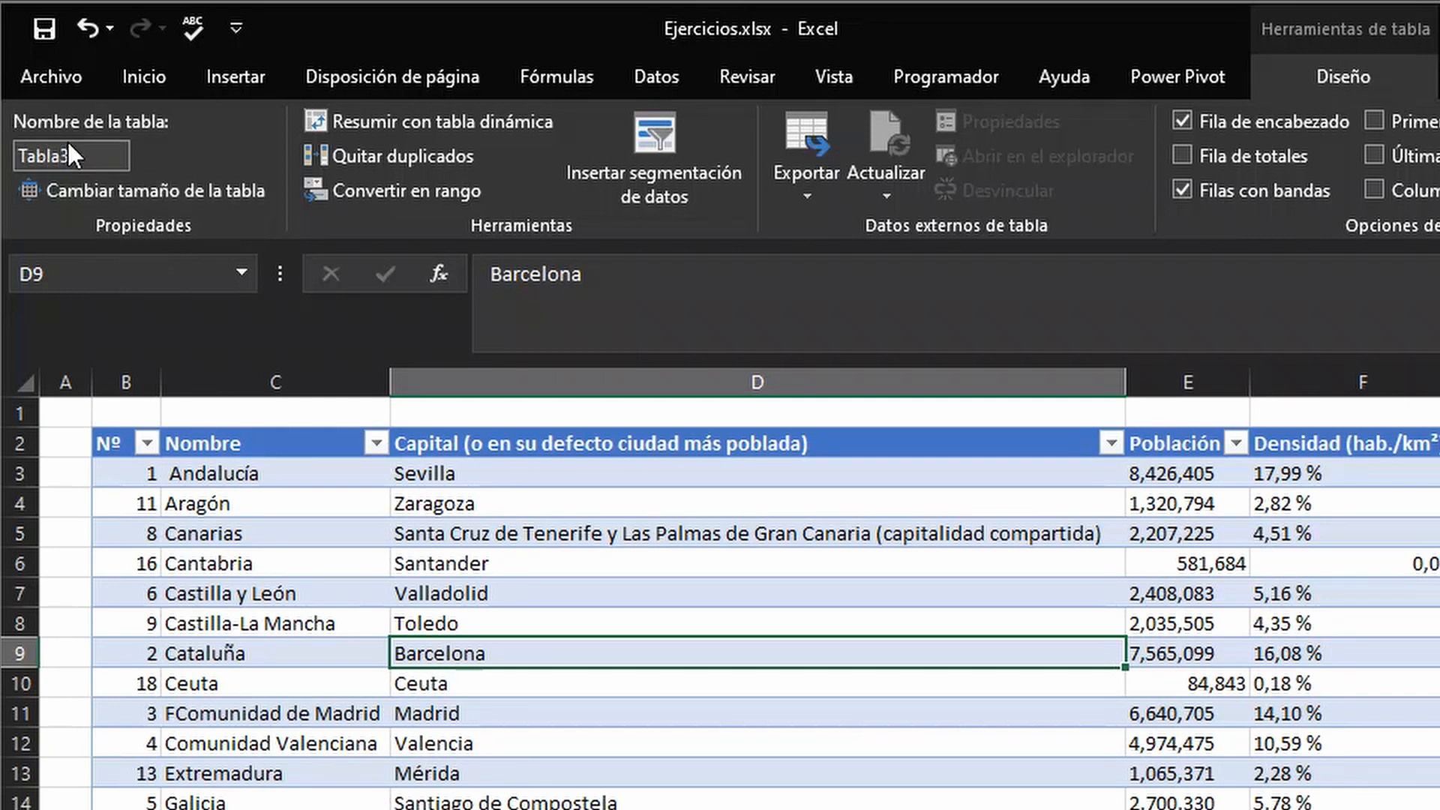
left_click(117, 160)
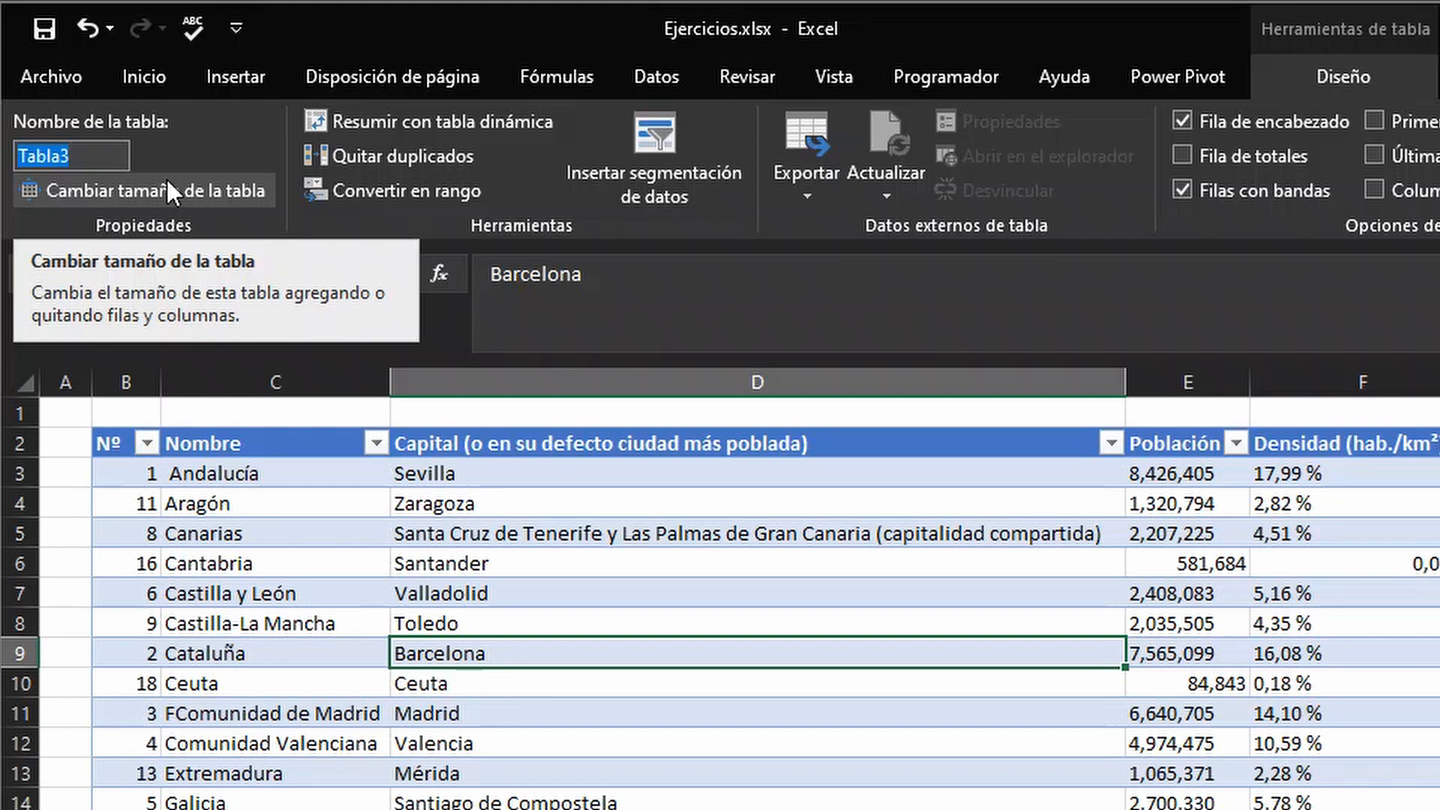
type("CC")
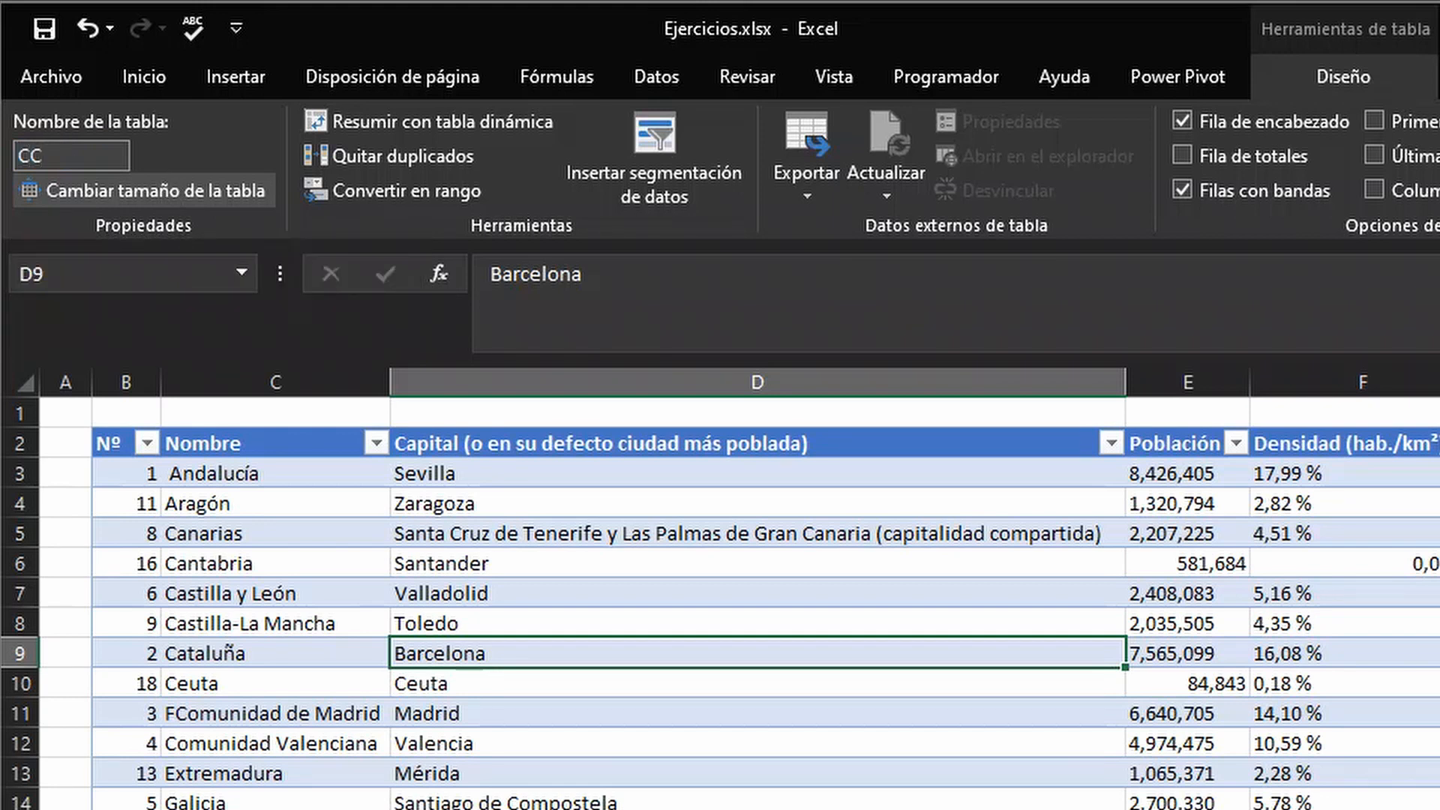
type("_AA")
key("Return")
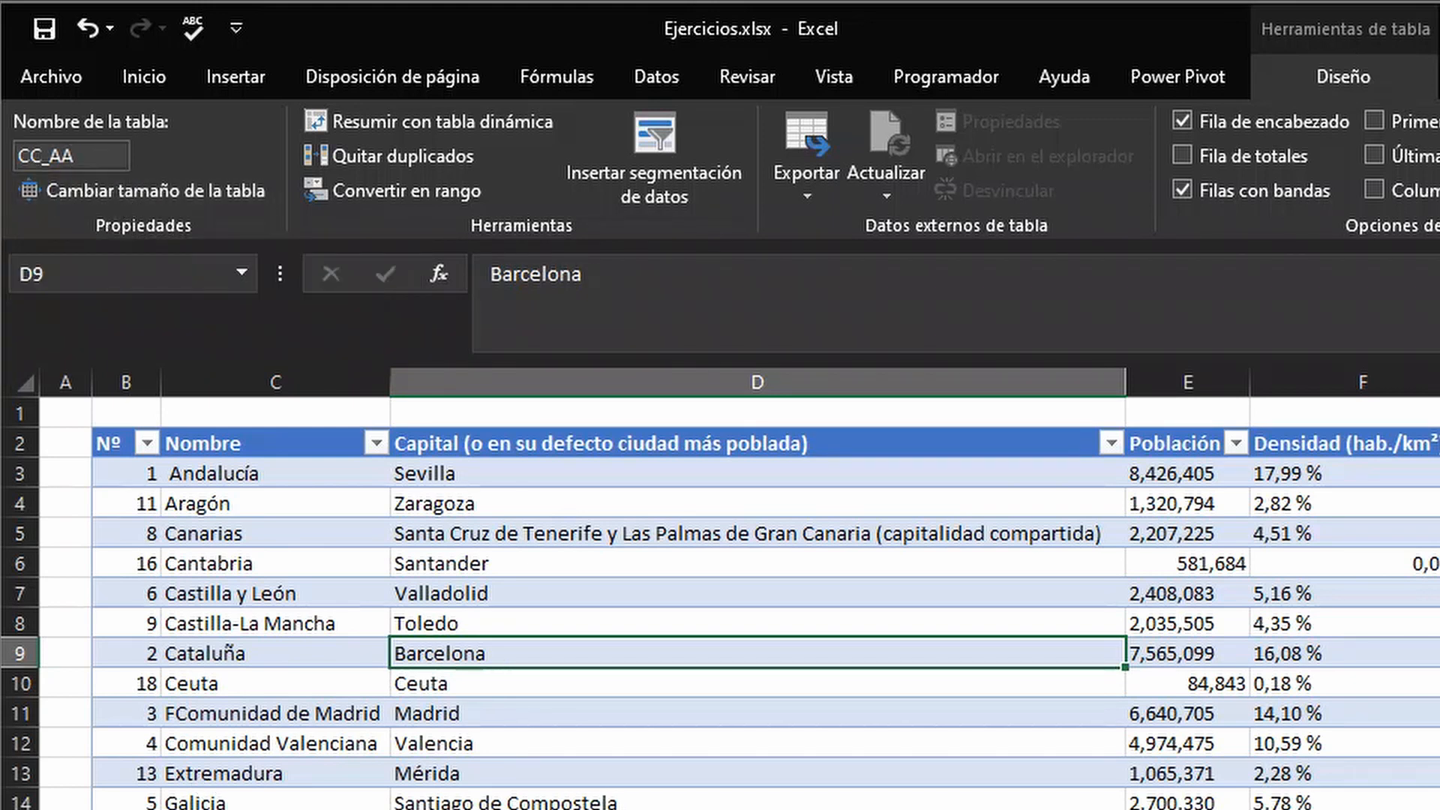
- From a cell below the table, C26, select the data of the CC_AA table by its name
left_click(276, 809)
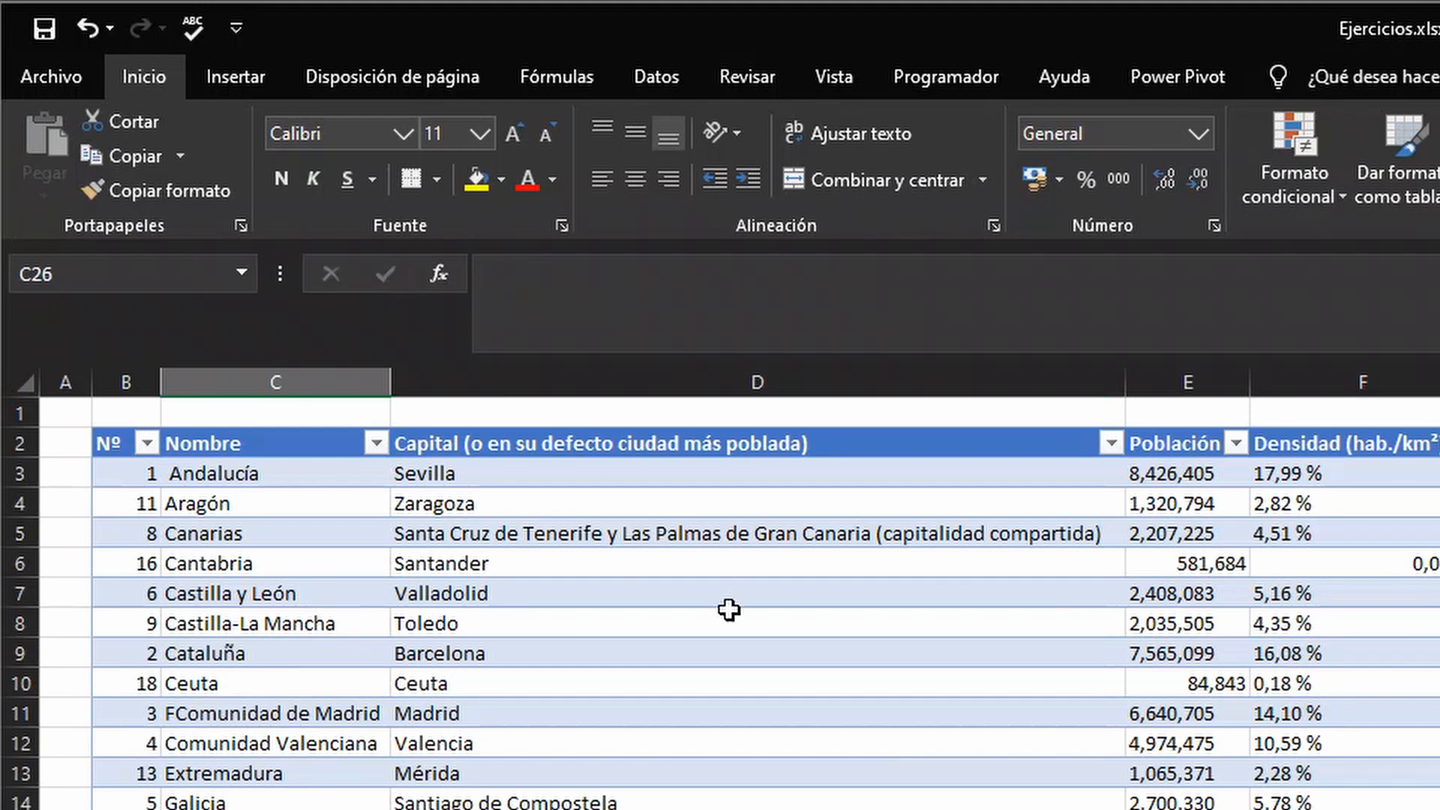
left_click(240, 273)
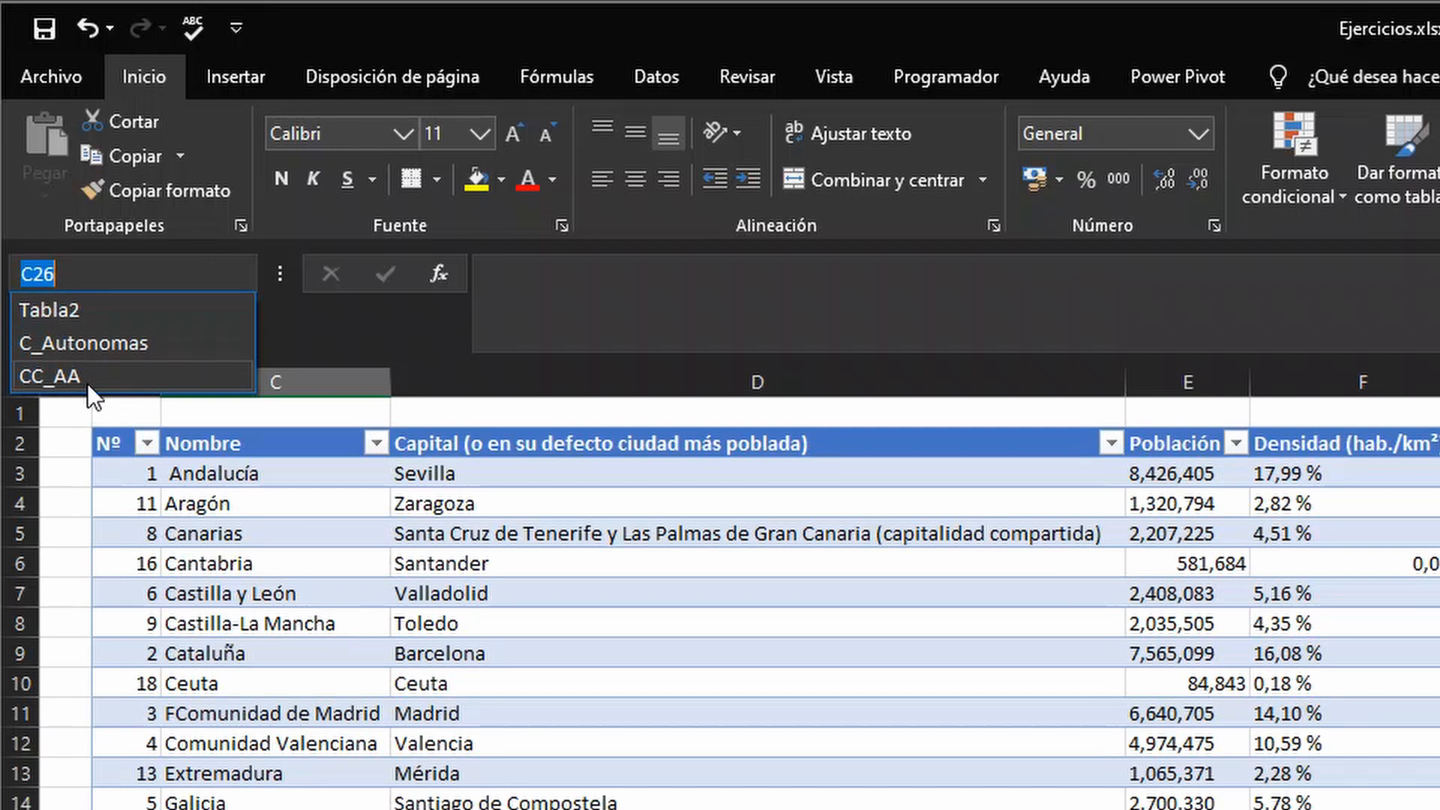
left_click(41, 378)
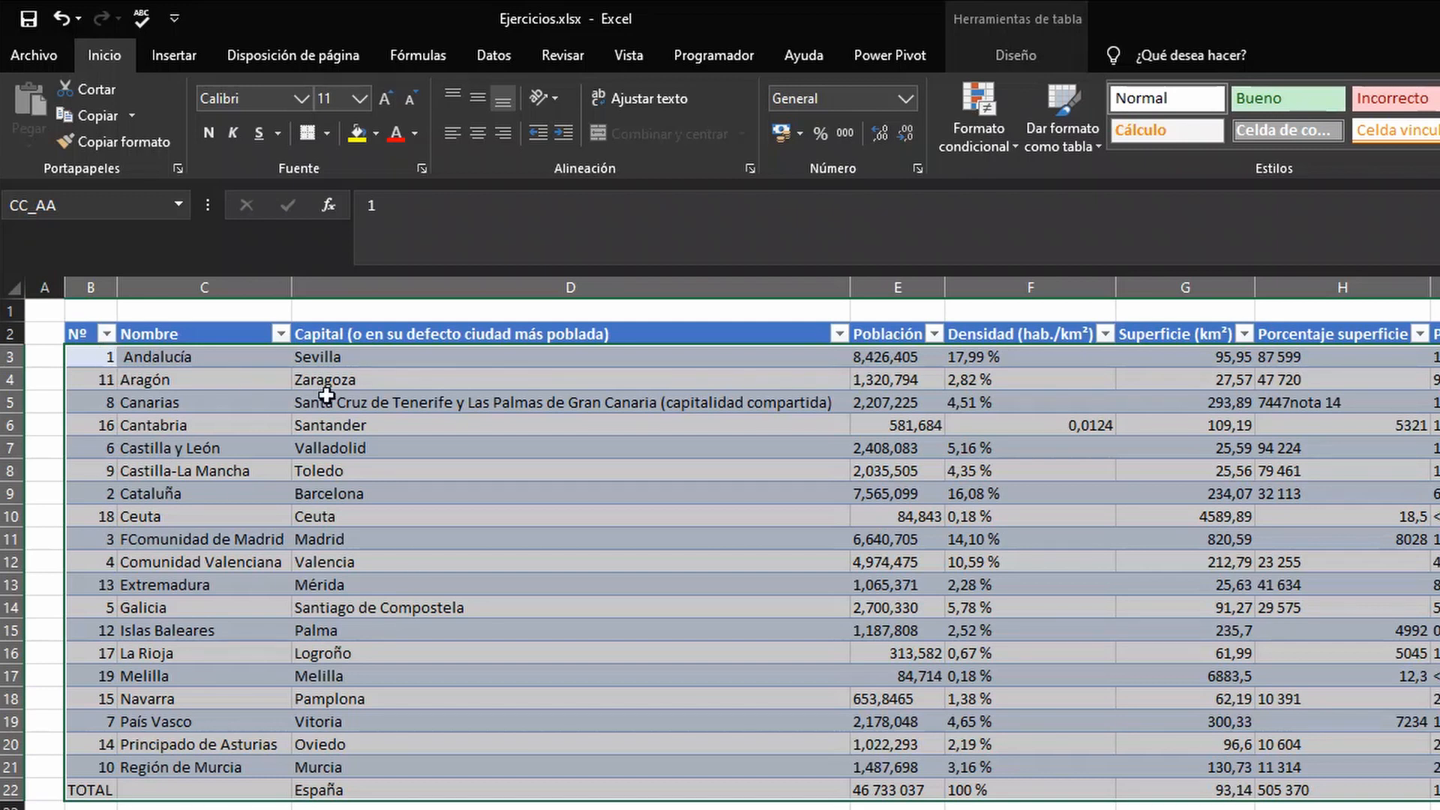
- Open the resize settings of the CC_AA table and accept the range =$B$2:$J$22
left_click(169, 373)
left_click(1036, 53)
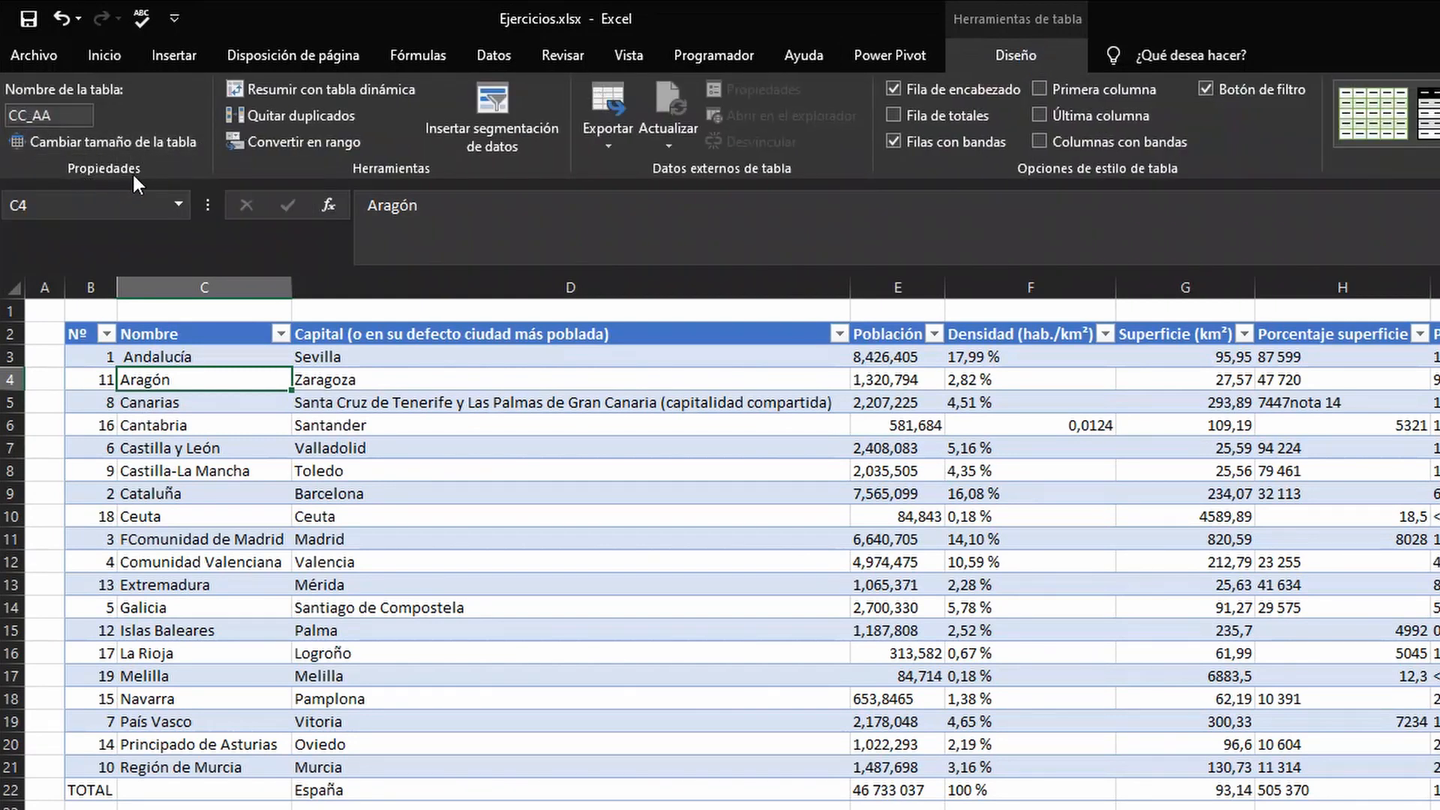
left_click(159, 142)
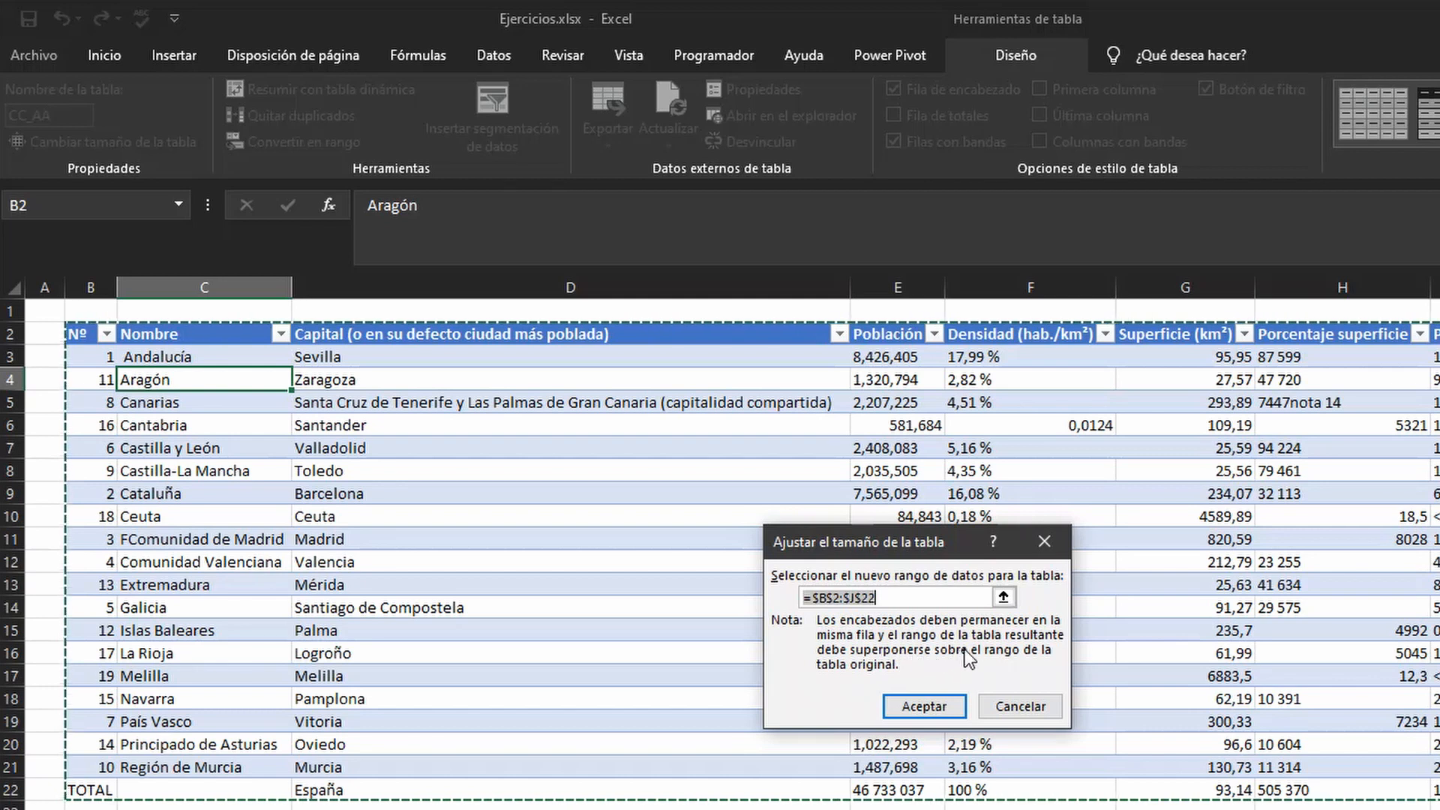
left_click(942, 713)
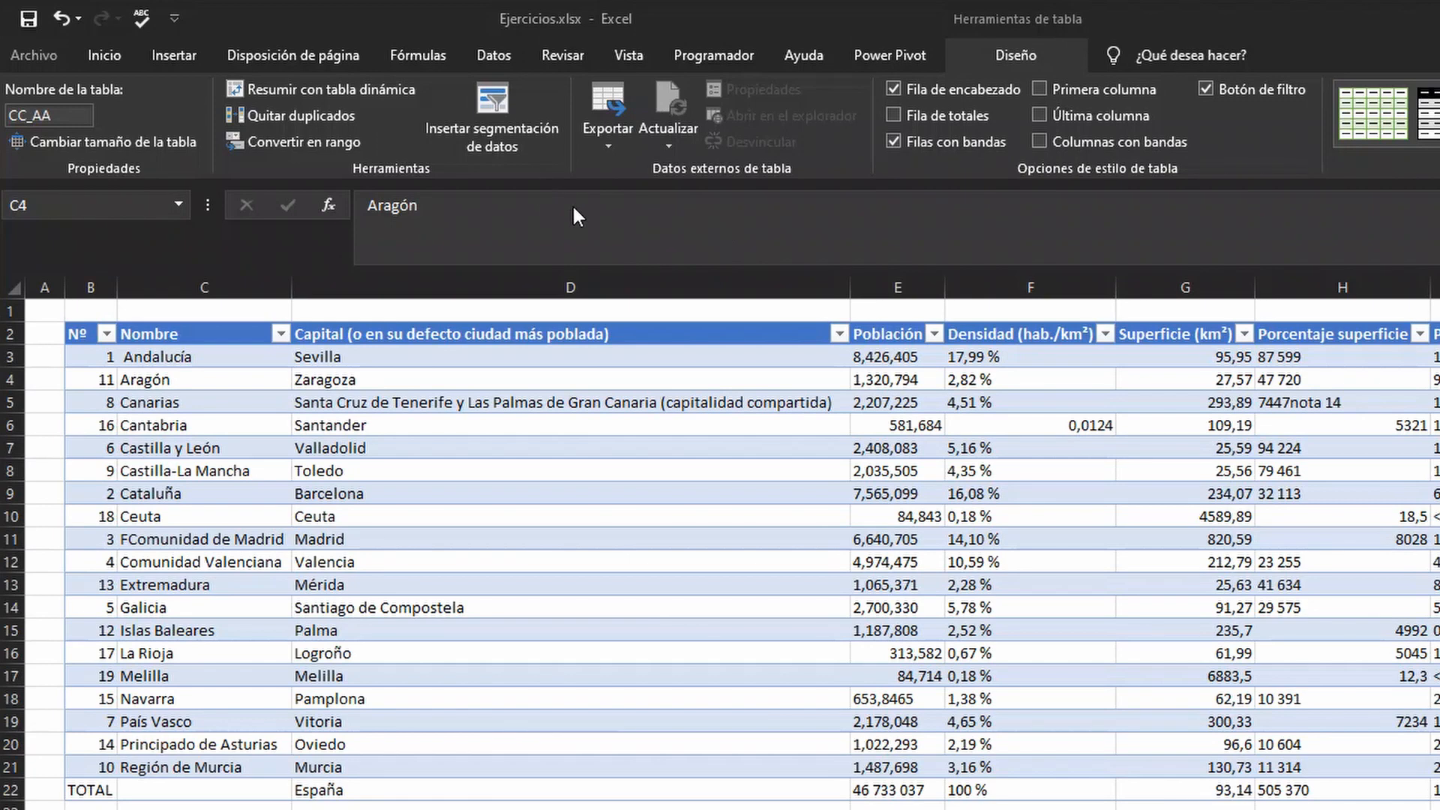
mouse_move(578, 188)
left_mouse_down()
mouse_move(547, 57)
mouse_move(182, 35)
mouse_move(195, 34)
left_mouse_up()
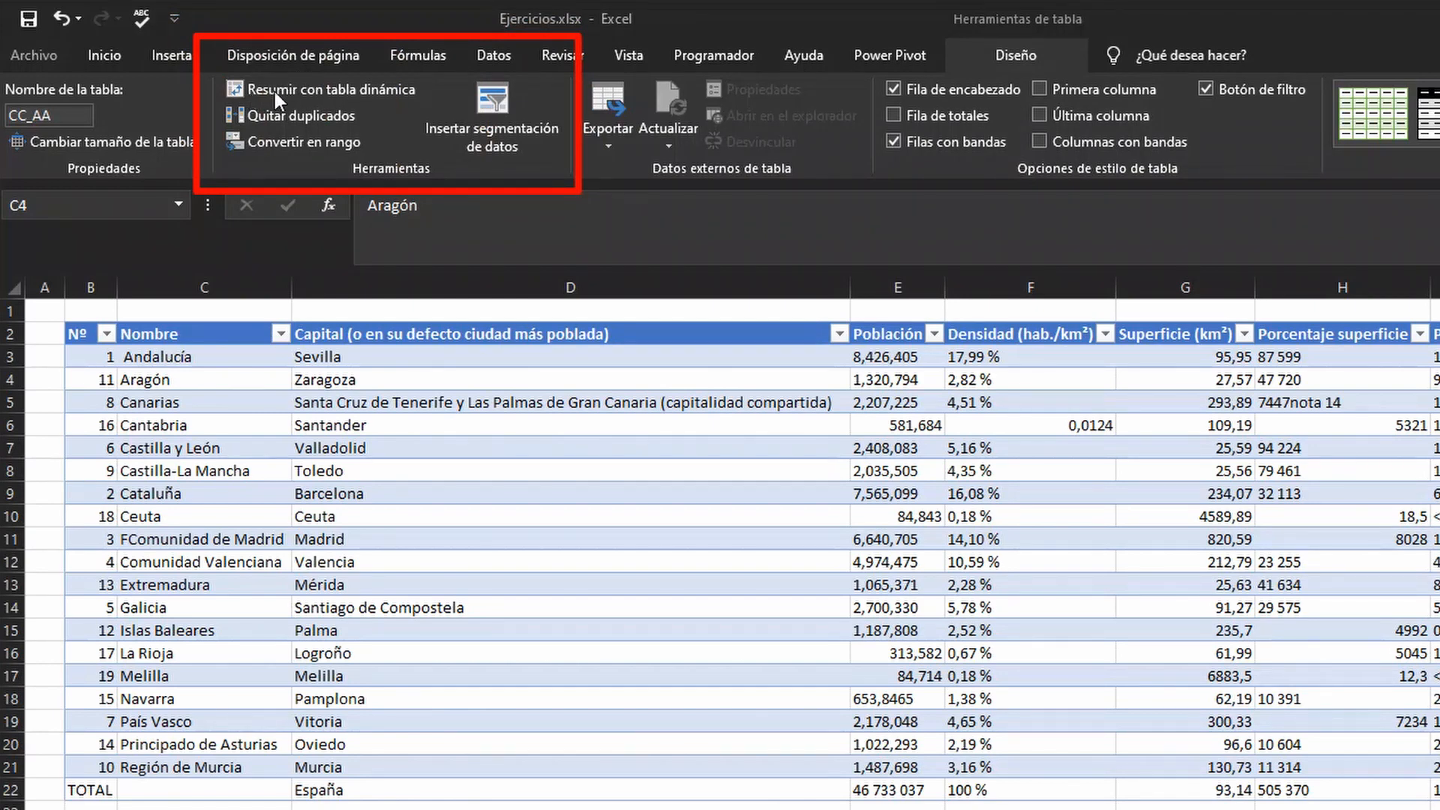
key("Escape")
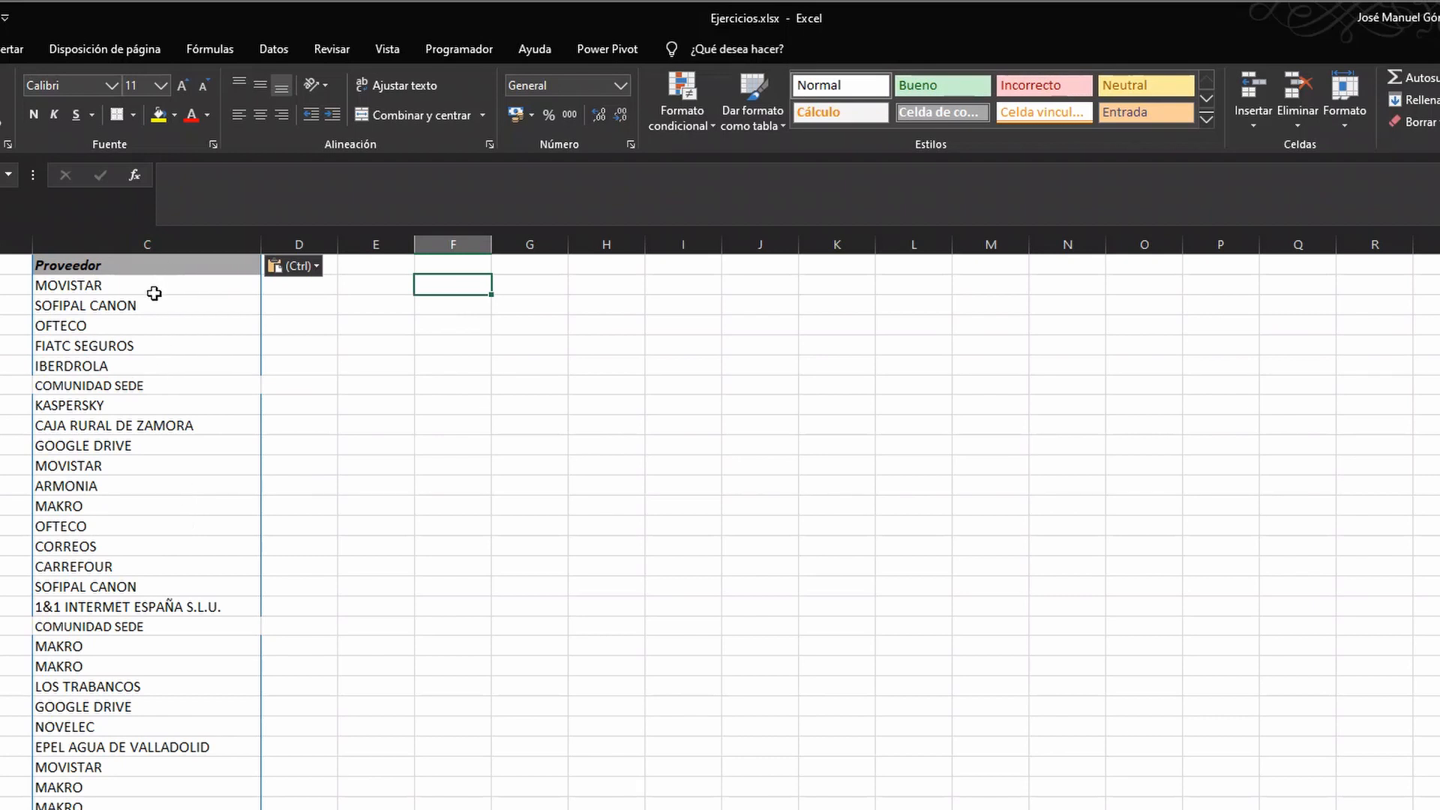
- Look through the Proveedor list in column C for repeated suppliers and select the whole column
left_click_drag(152, 287, 168, 625)
scroll(169, 625, "down", 5)
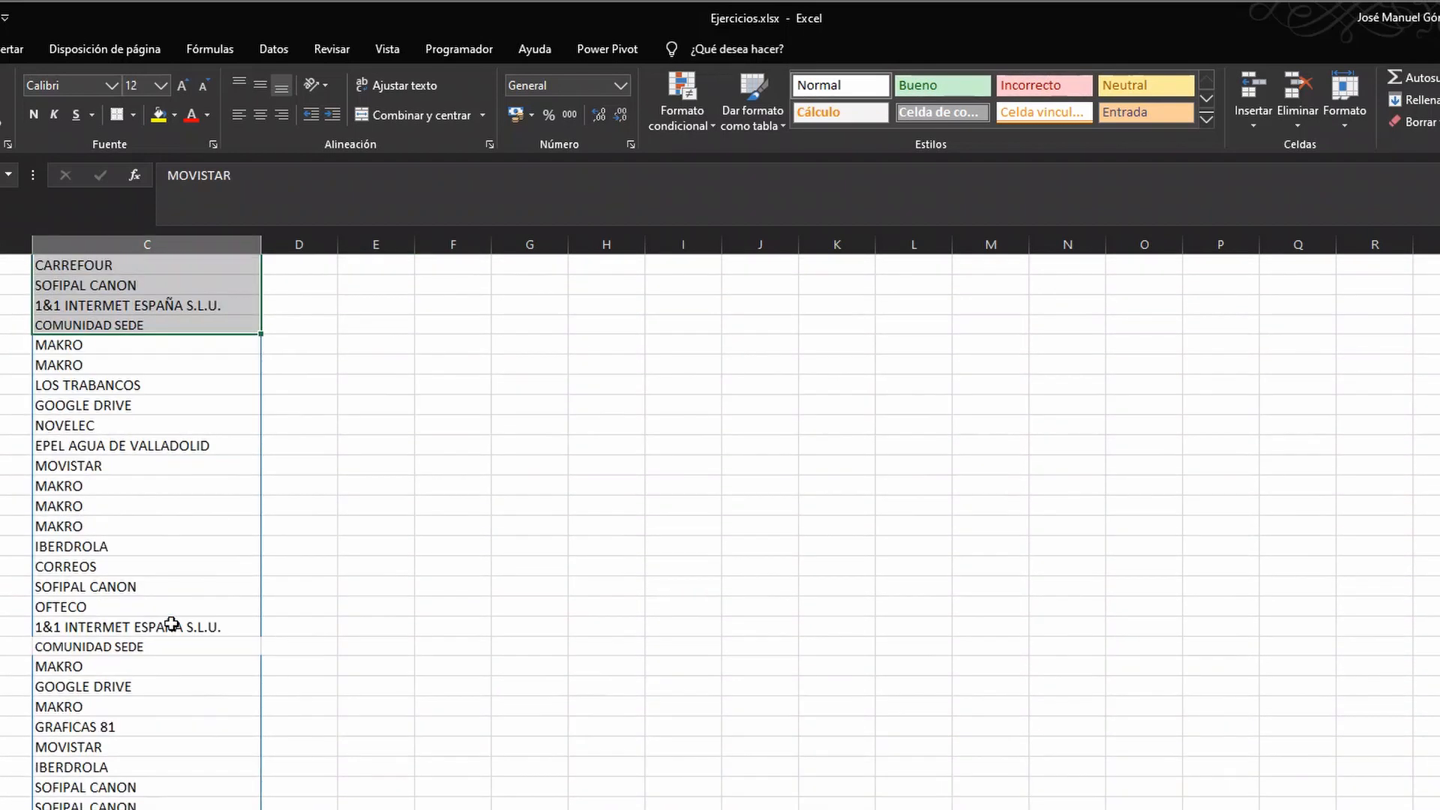
scroll(172, 624, "down", 7)
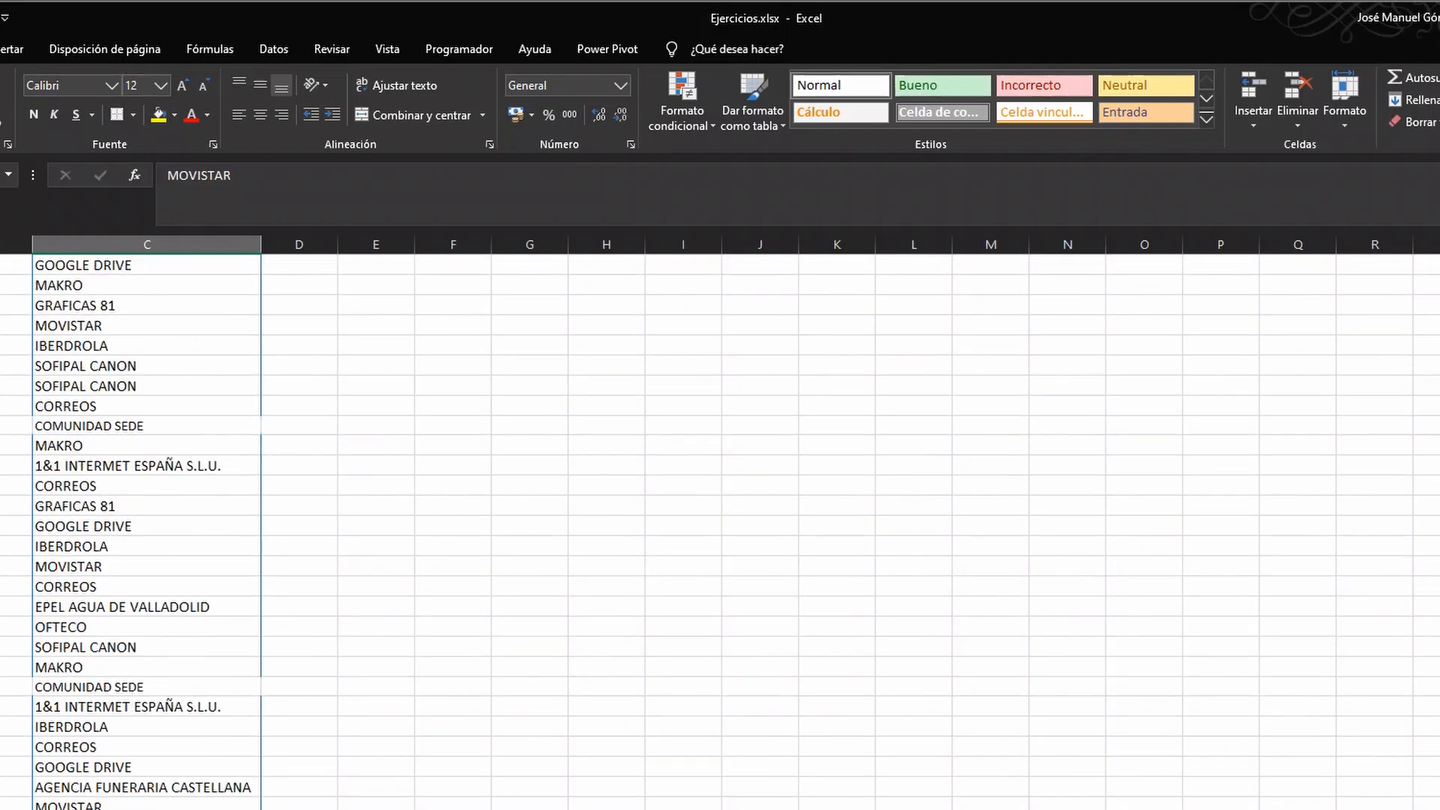
left_click(139, 807)
scroll(127, 440, "up", 12)
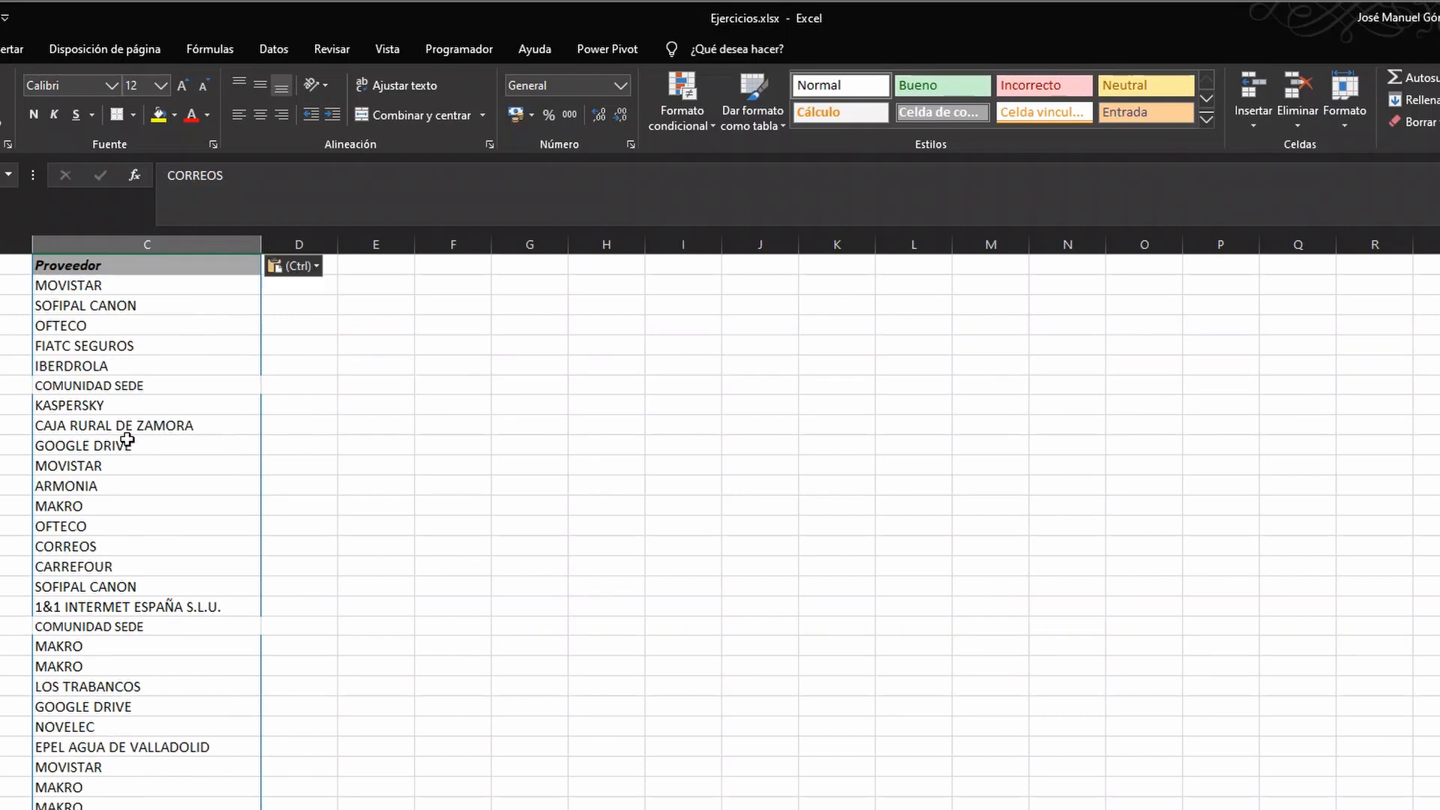
left_click(171, 283)
left_click(180, 242)
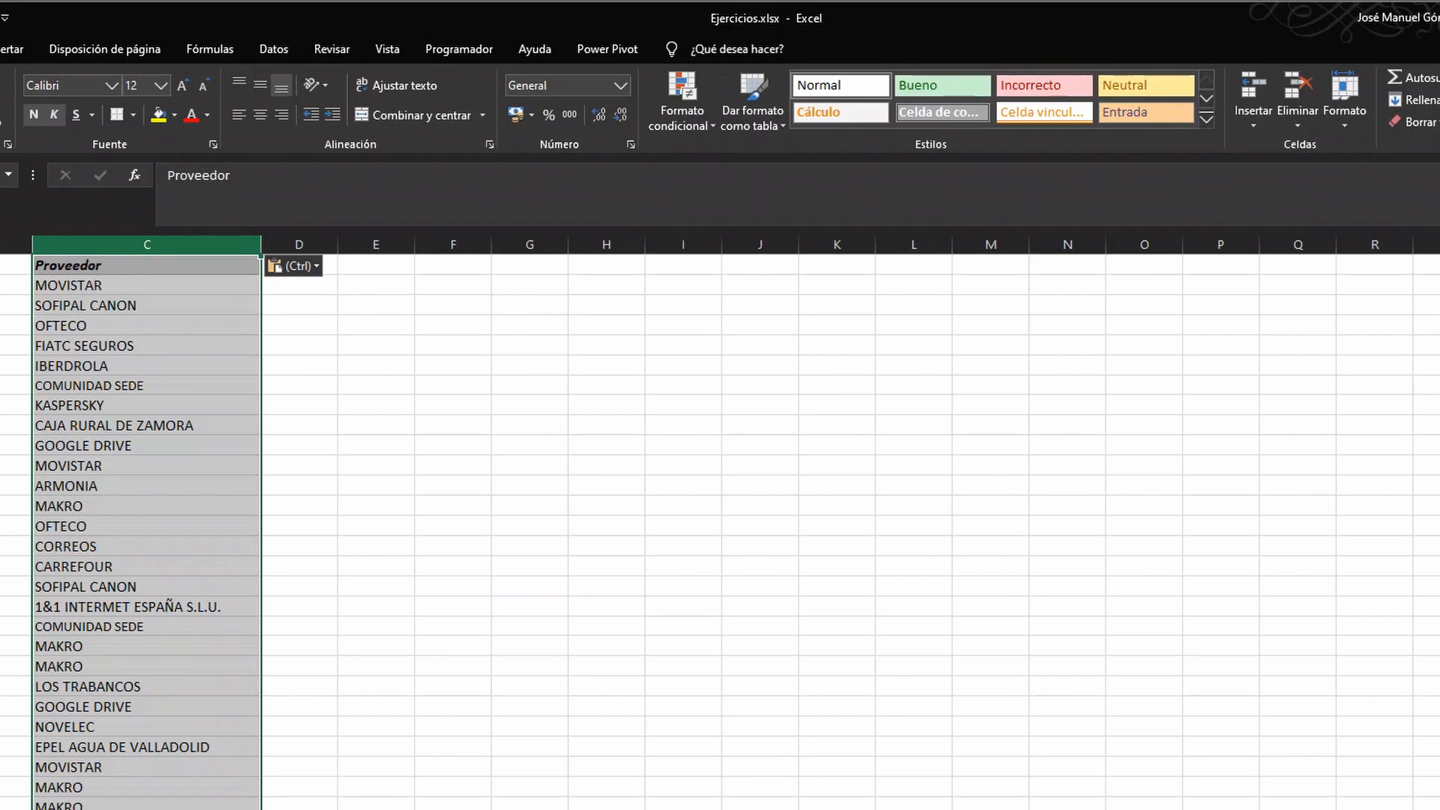
- Enter 141 in cell D2, beside the original Proveedor list
left_click(312, 285)
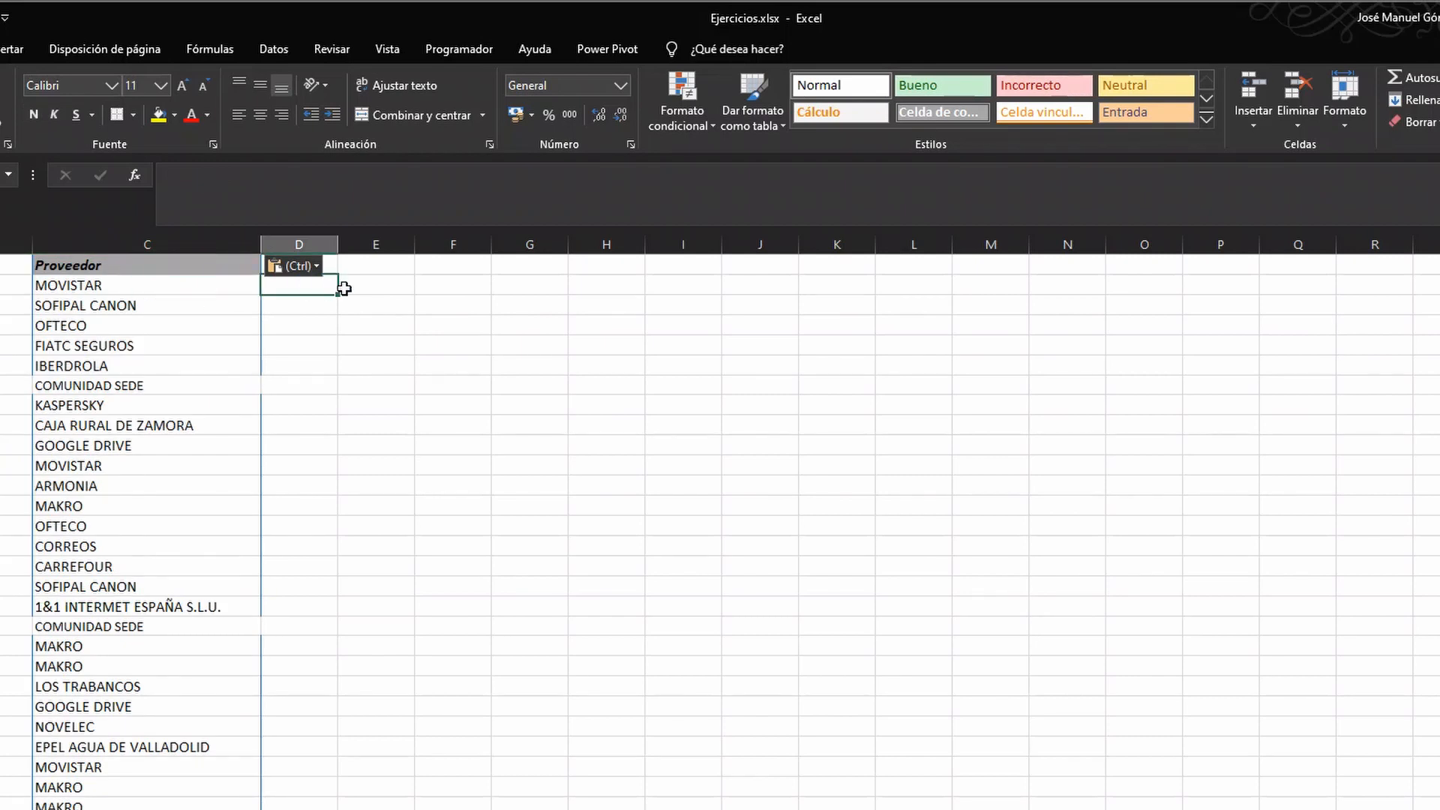
type("14")
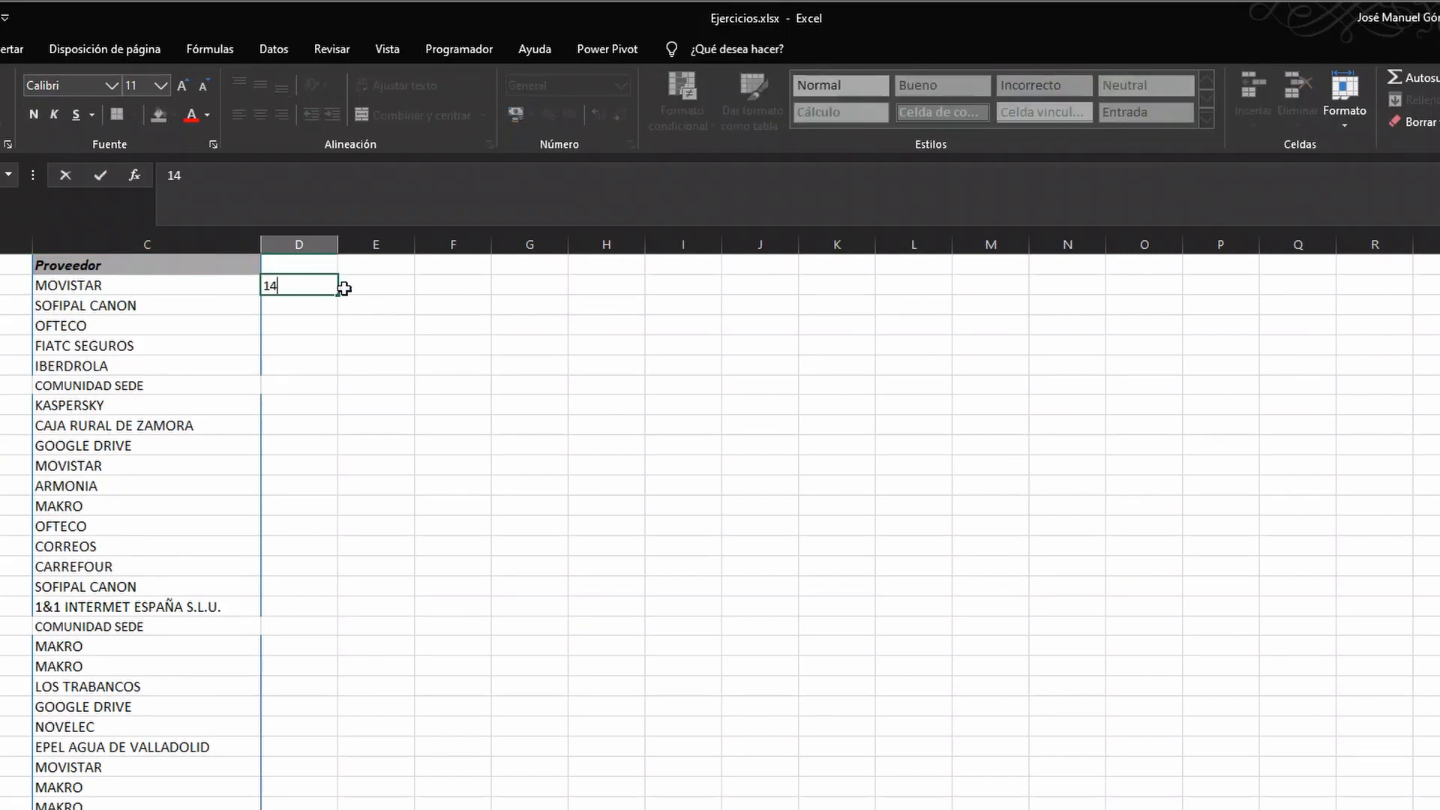
type("1")
- Copy the whole Proveedor column C into column F
left_click(172, 240)
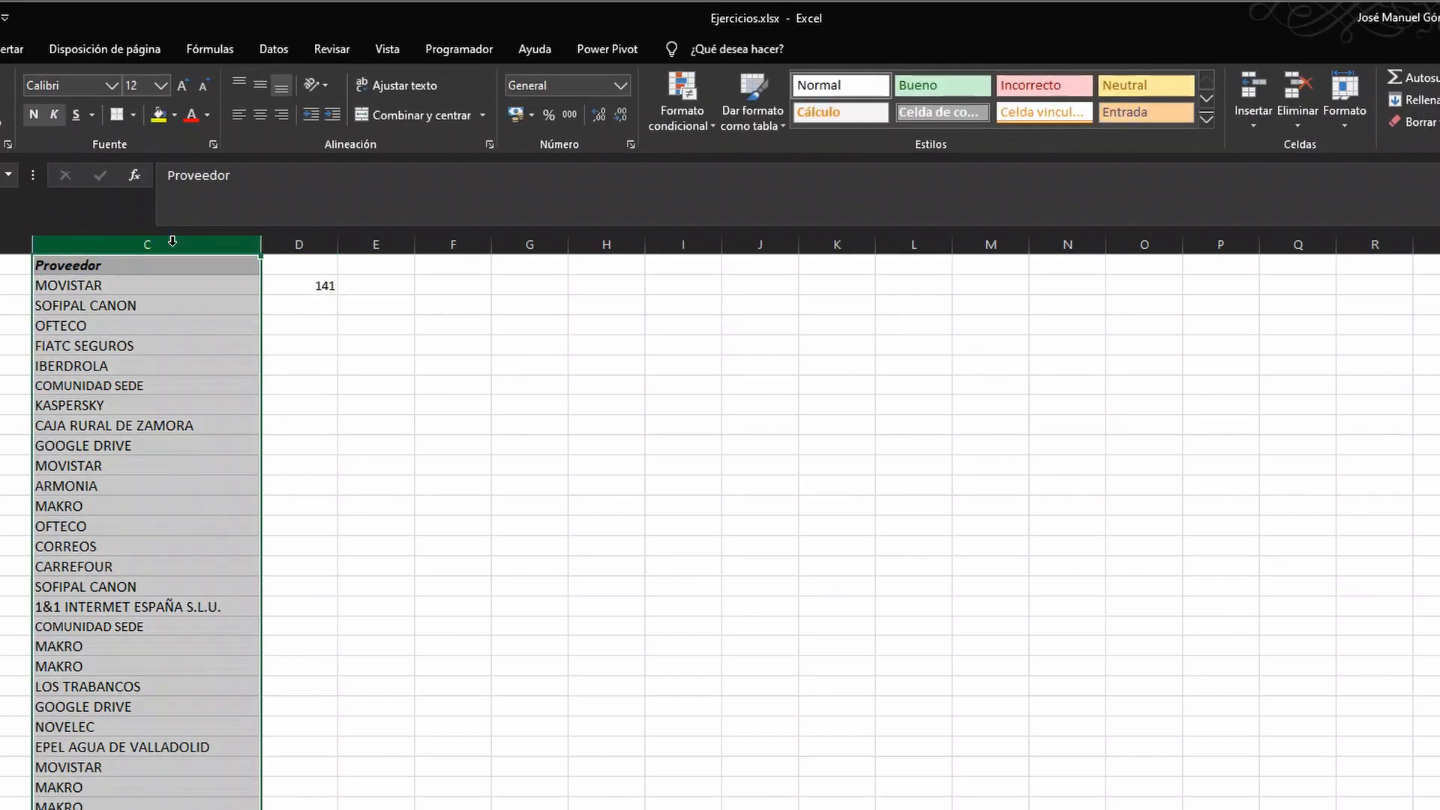
key("ctrl+c")
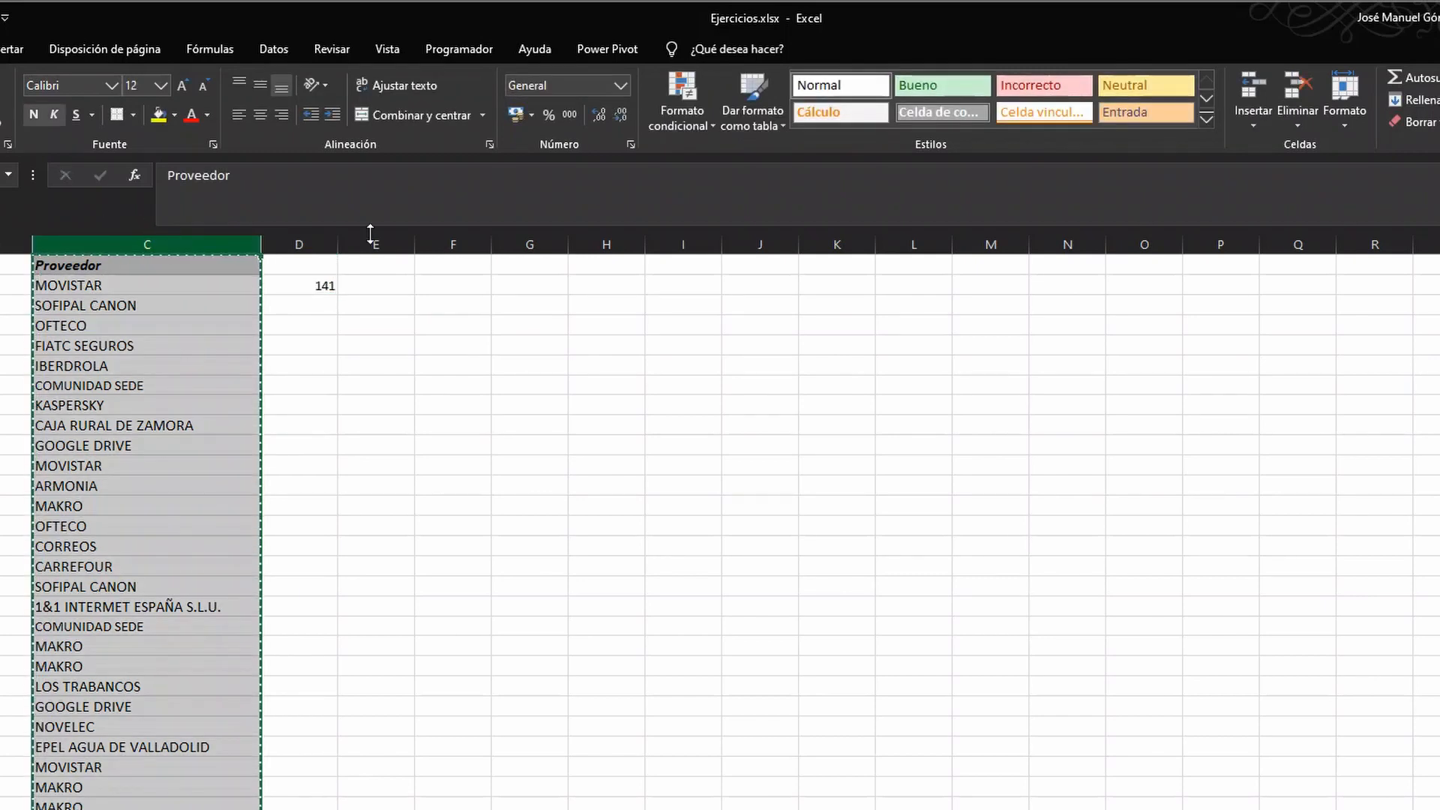
left_click(453, 240)
key("ctrl+v")
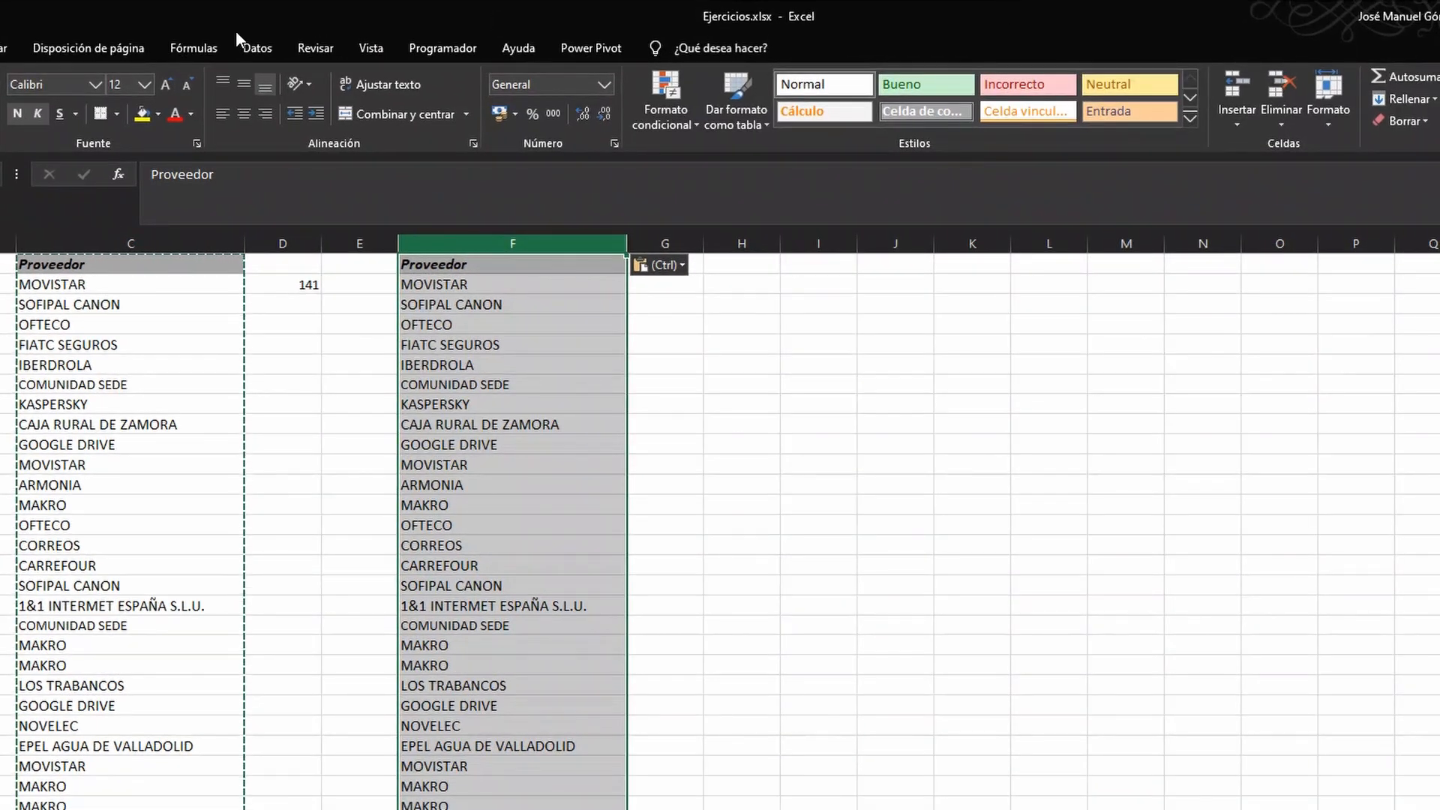
- Remove the duplicates from the Proveedor column F, treating the first row as a header
left_click(257, 49)
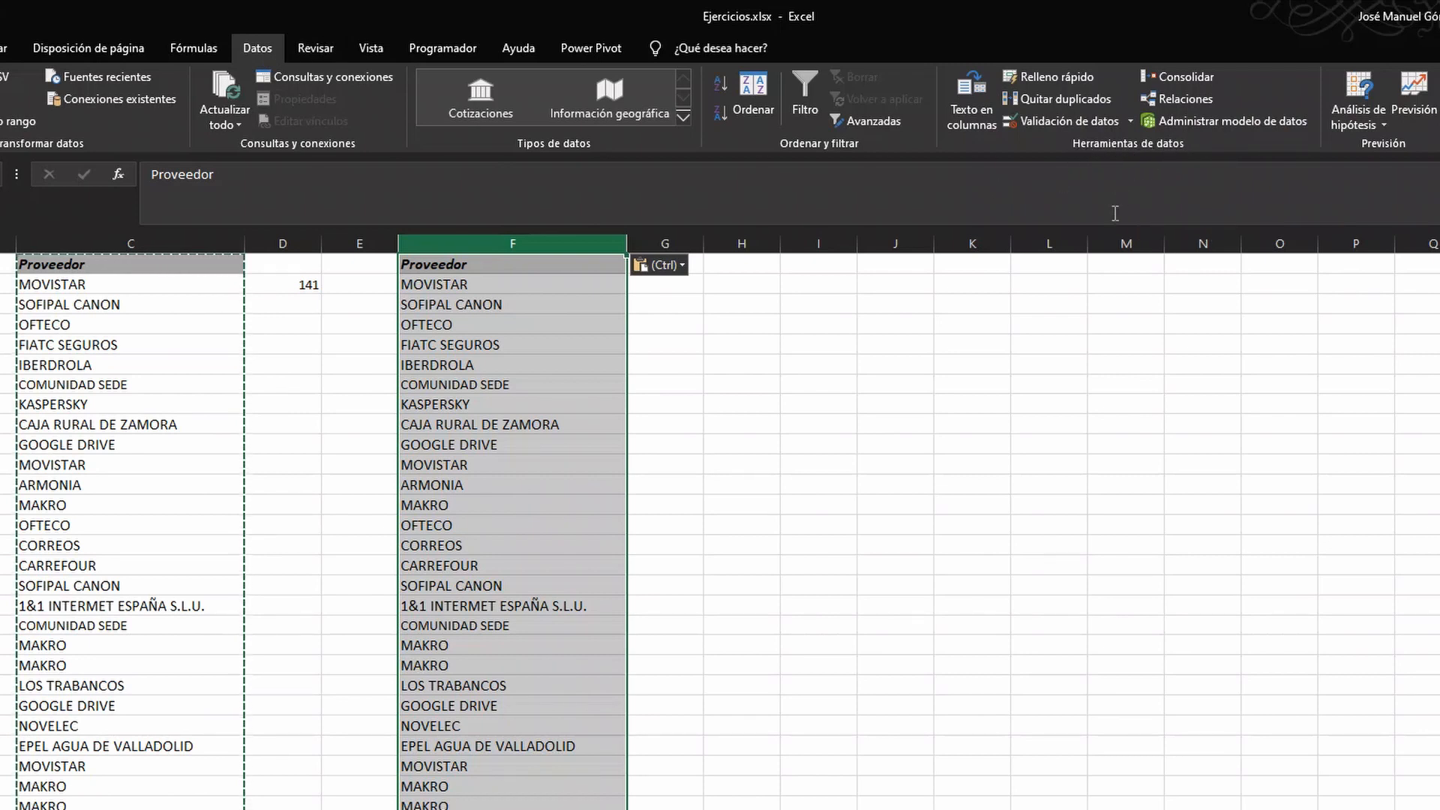
left_click(1055, 101)
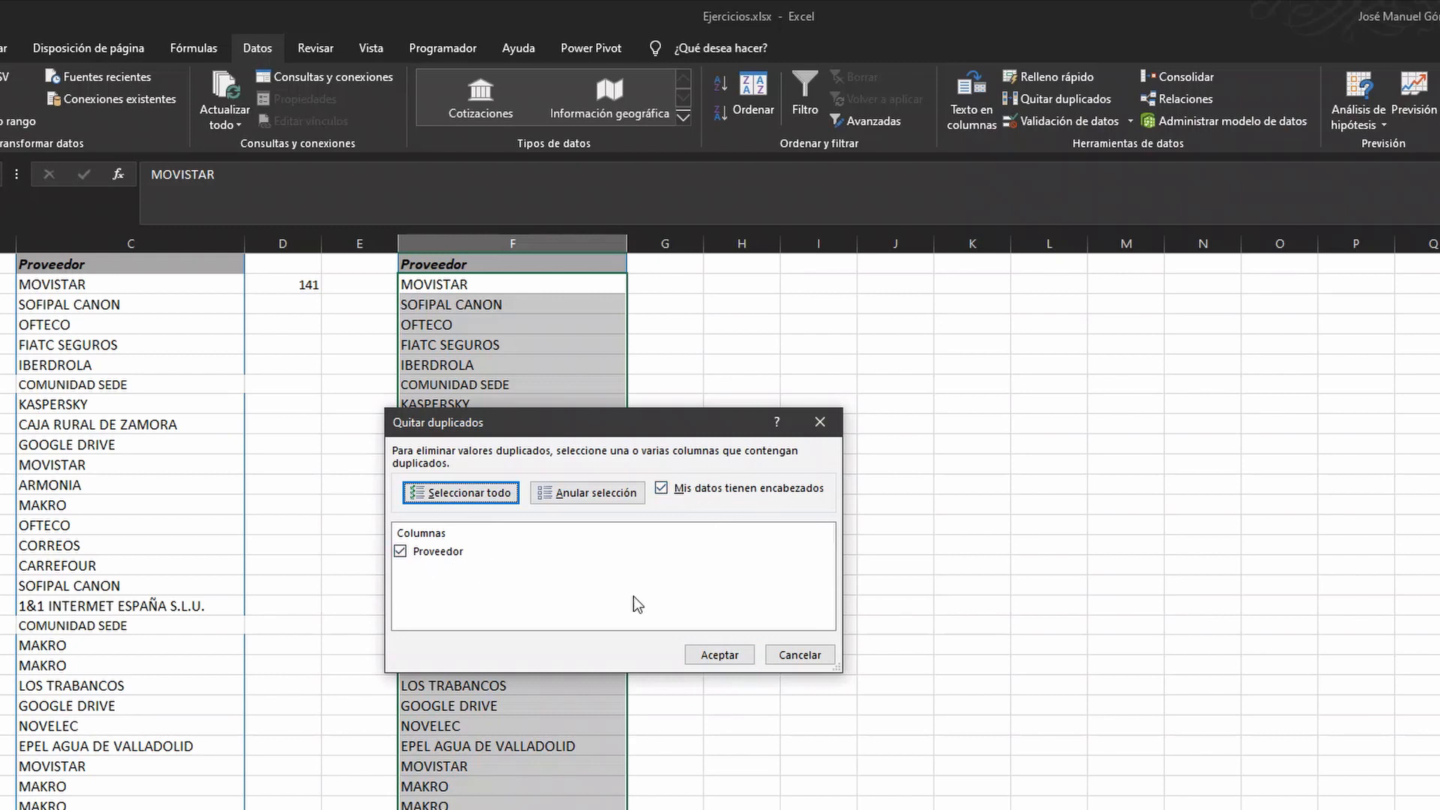
left_click(720, 656)
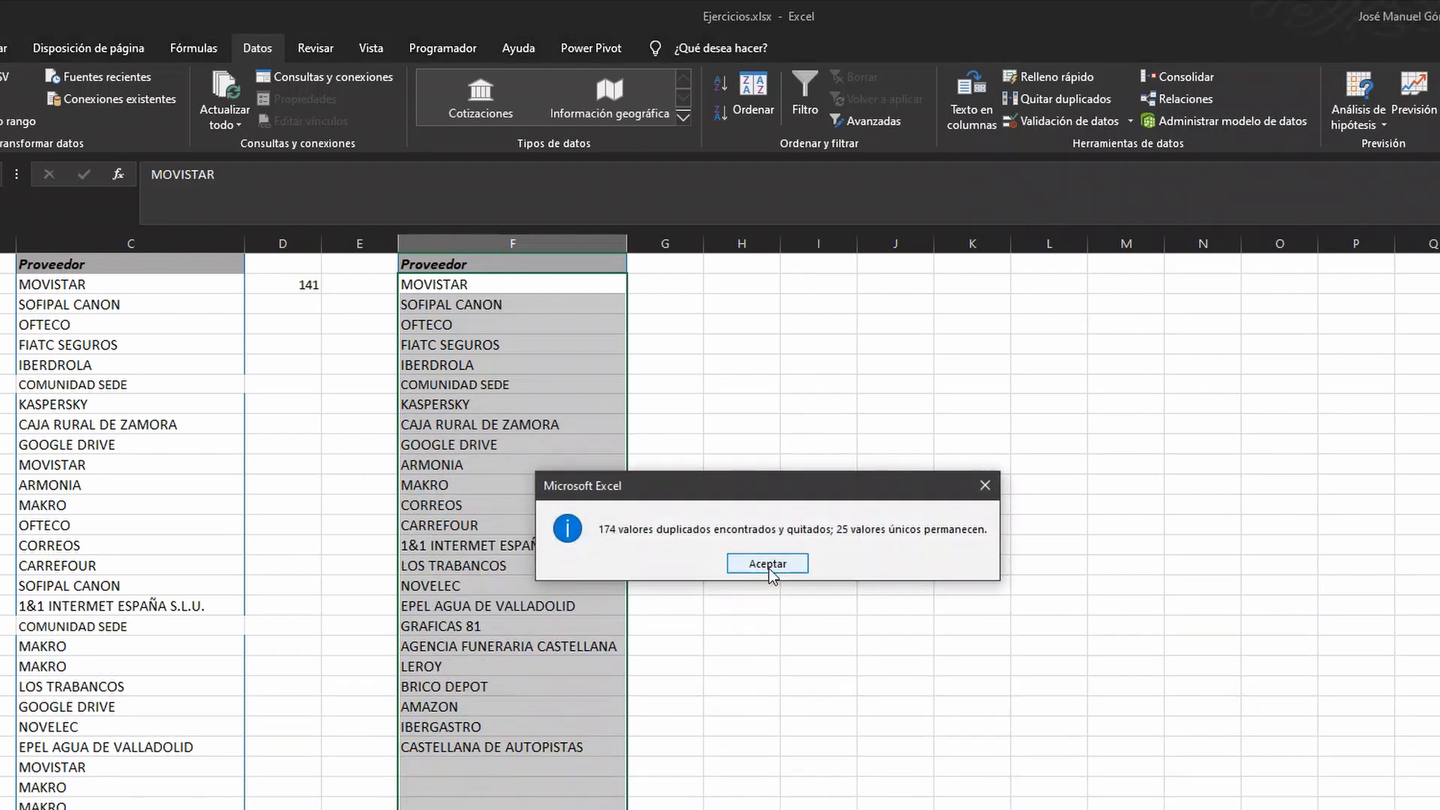
left_click(767, 564)
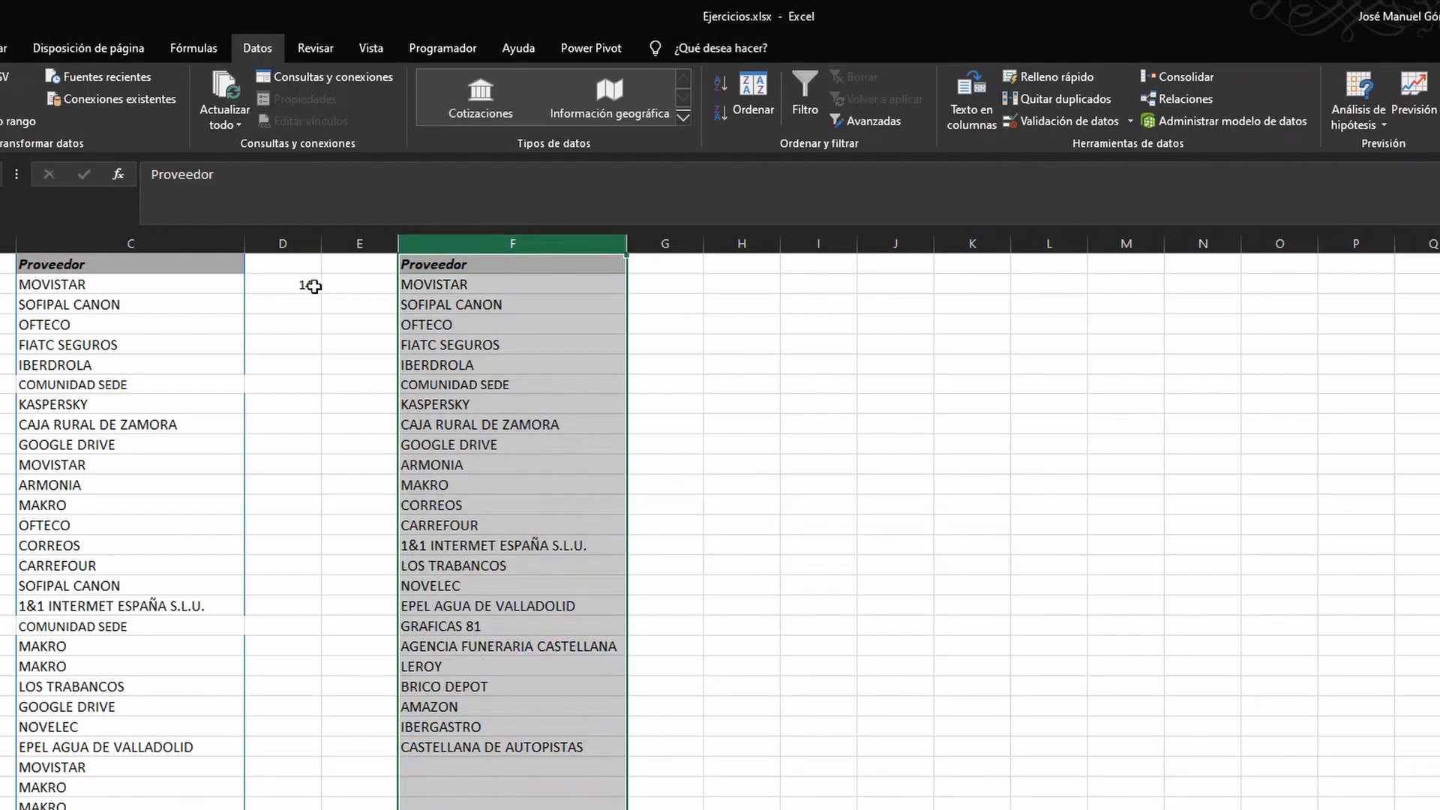
- Compare column C with the reduced supplier list F2:F25 and enter 24 in cell G2
left_click(148, 244)
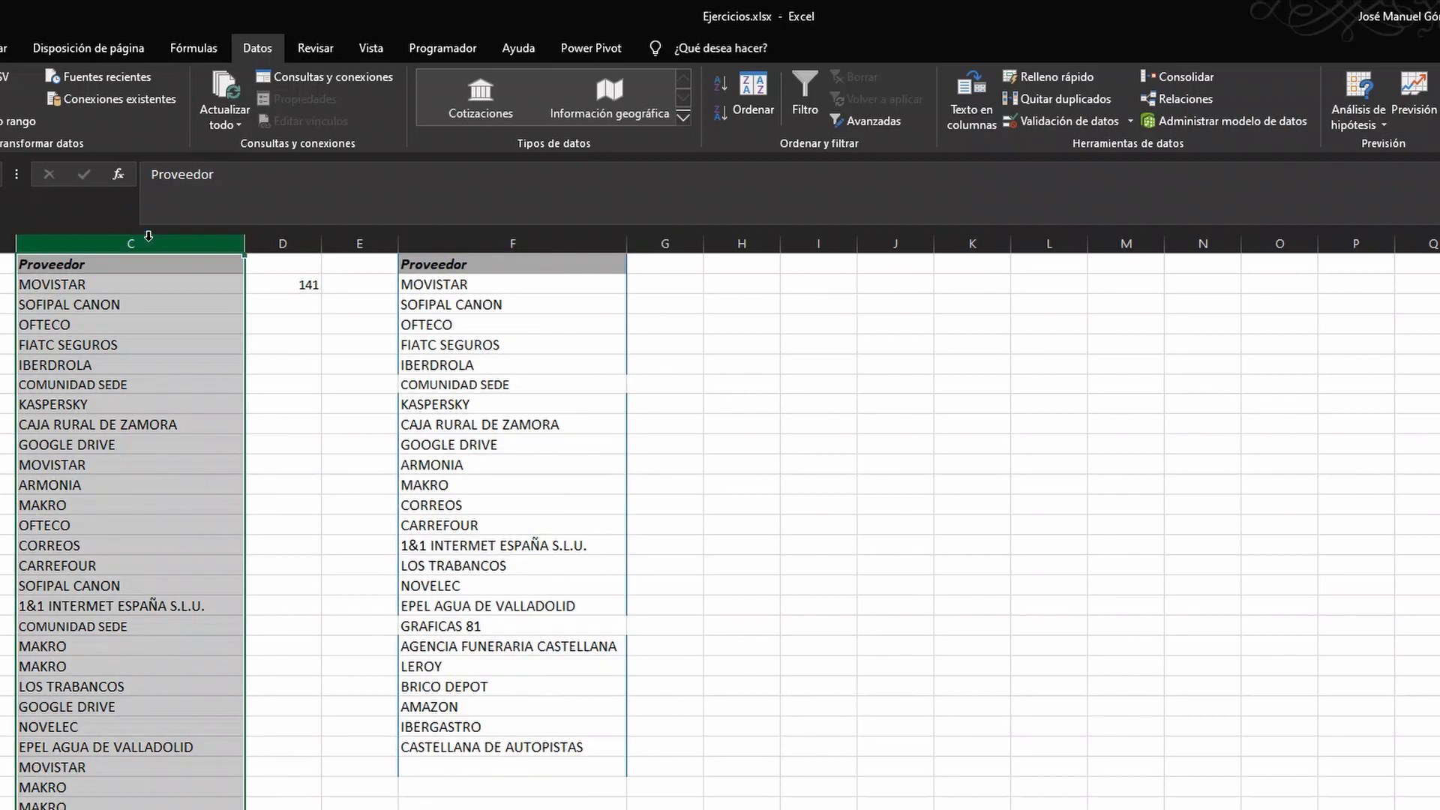
left_click(486, 289)
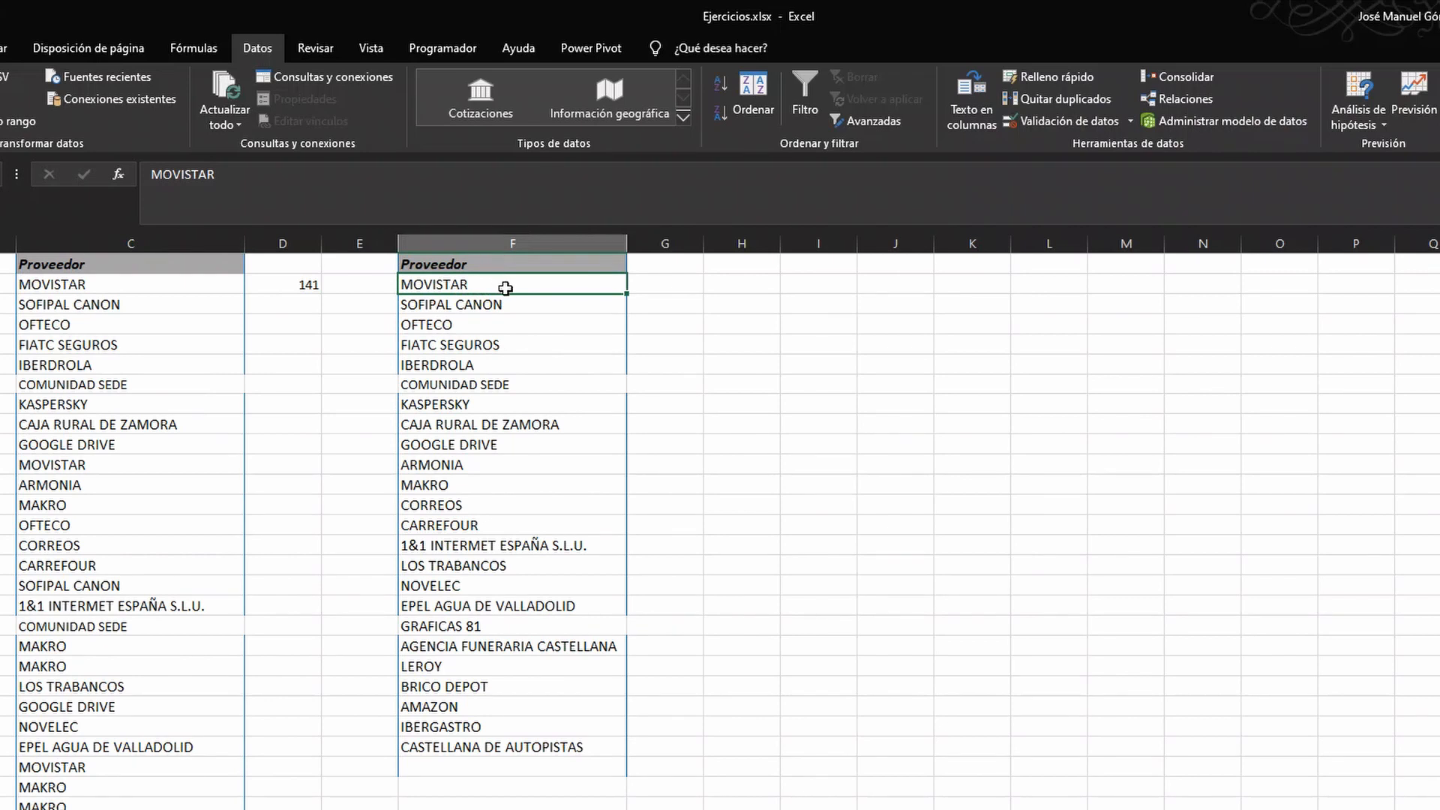
left_click_drag(505, 285, 534, 744)
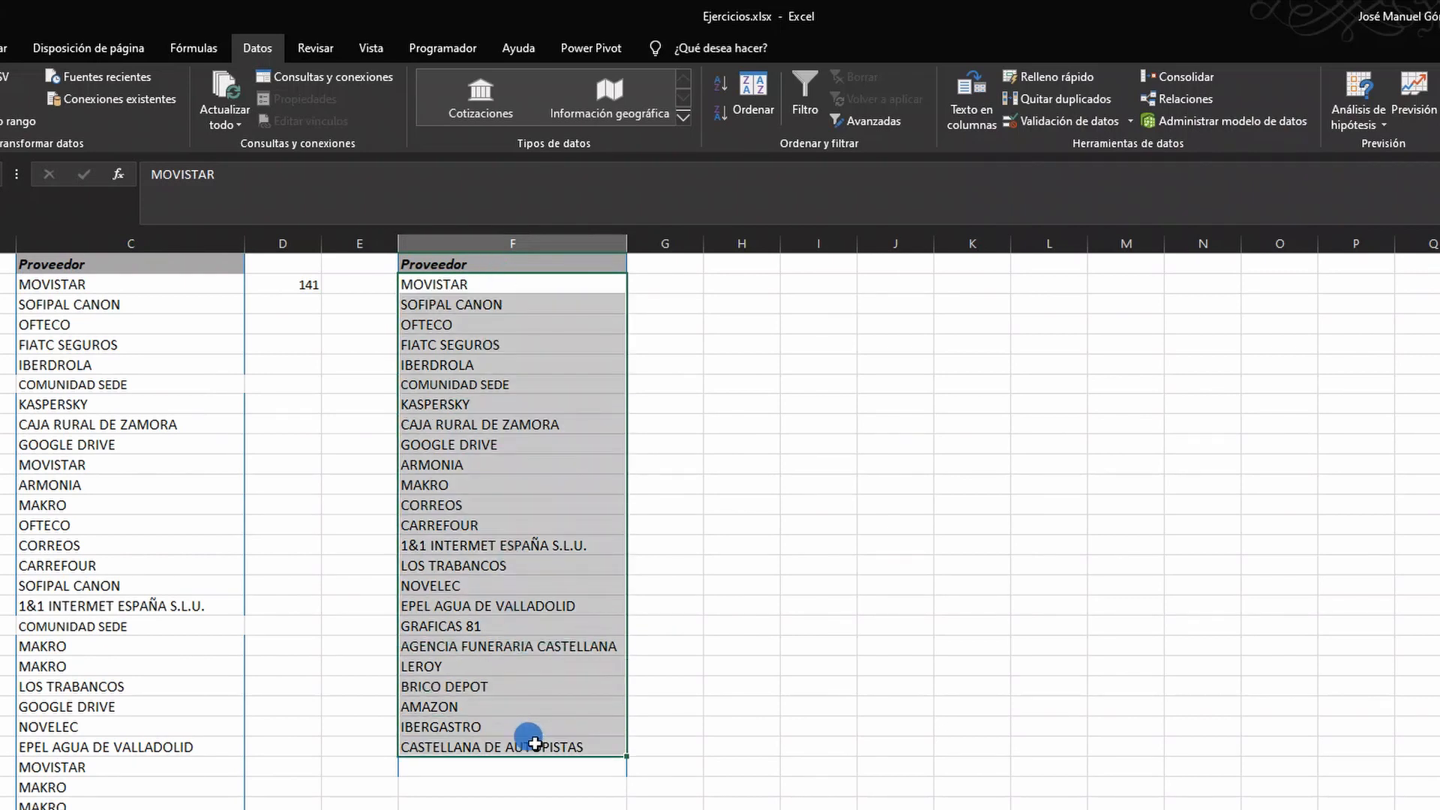
left_click(696, 288)
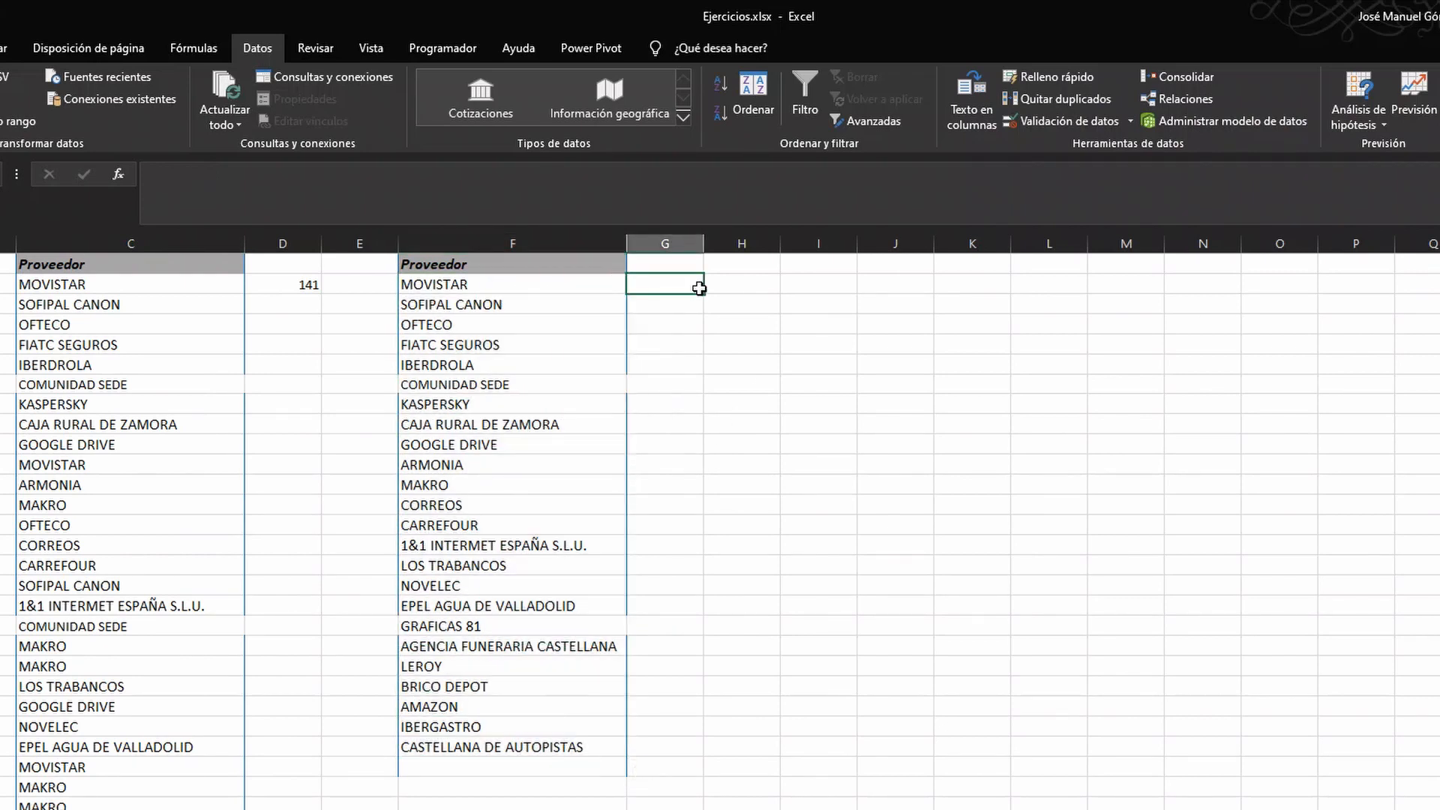
type("24")
key("ctrl+Return")
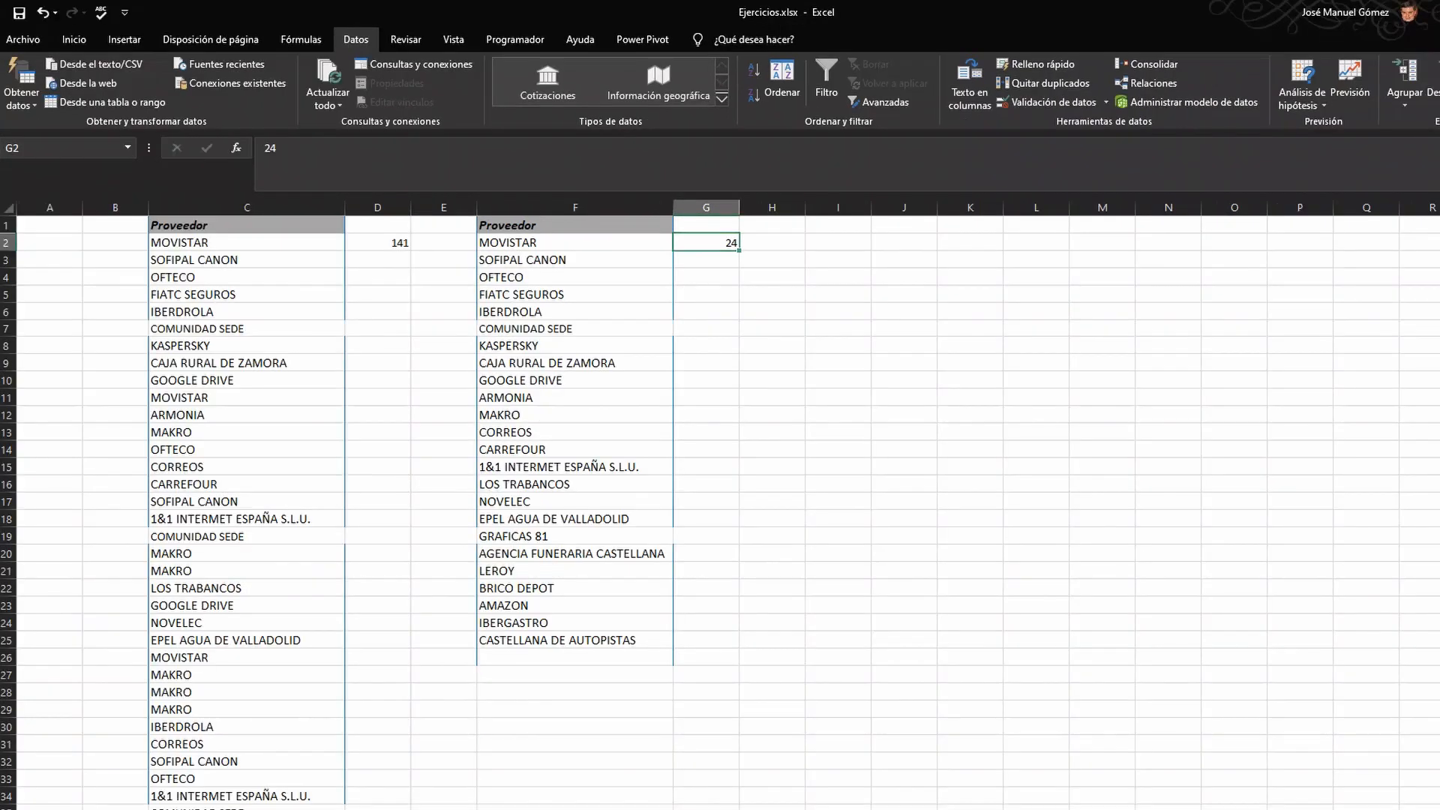
- Go to the sheet with the green C_Autonomas table and show its table design options
key("ctrl+Page_Down")
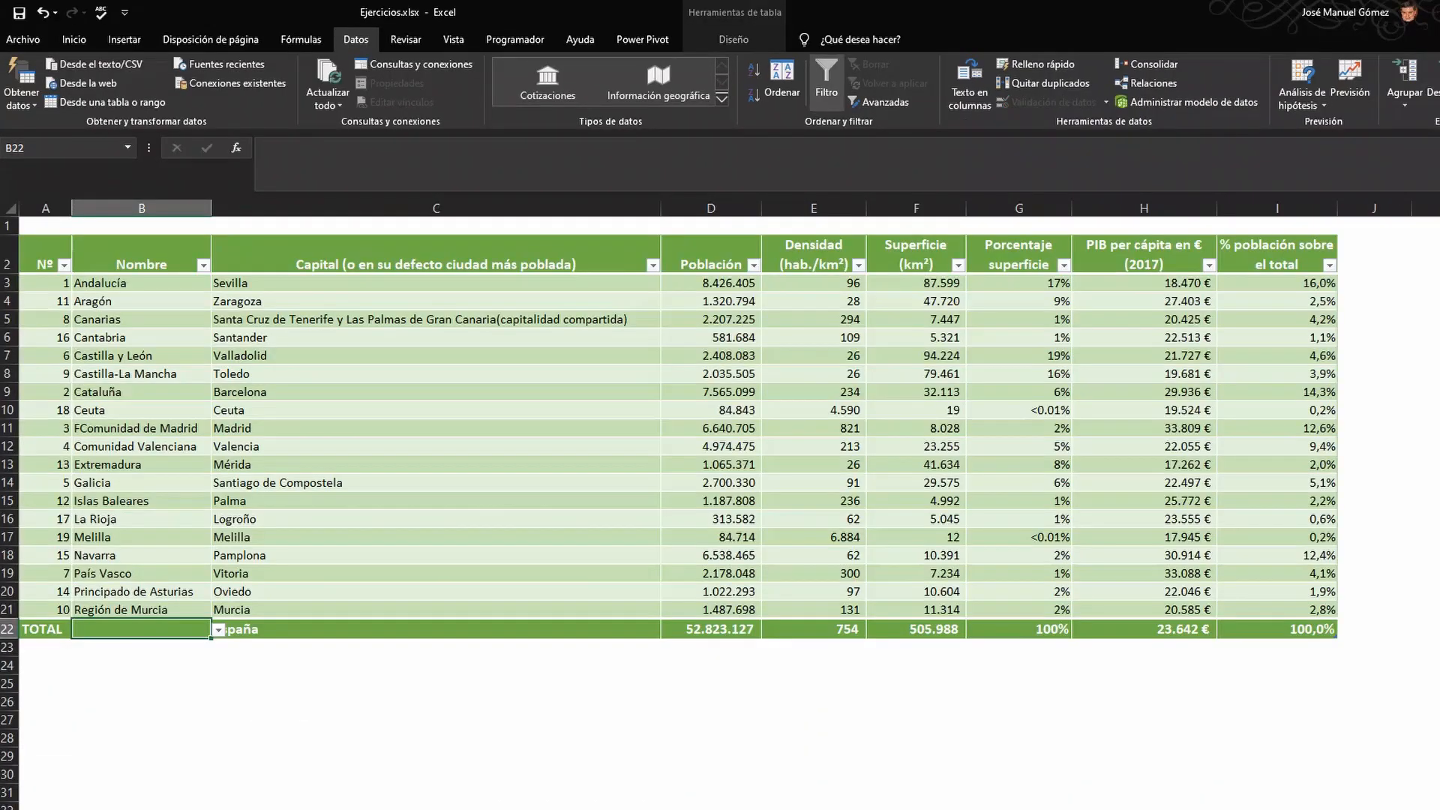
left_click(789, 352)
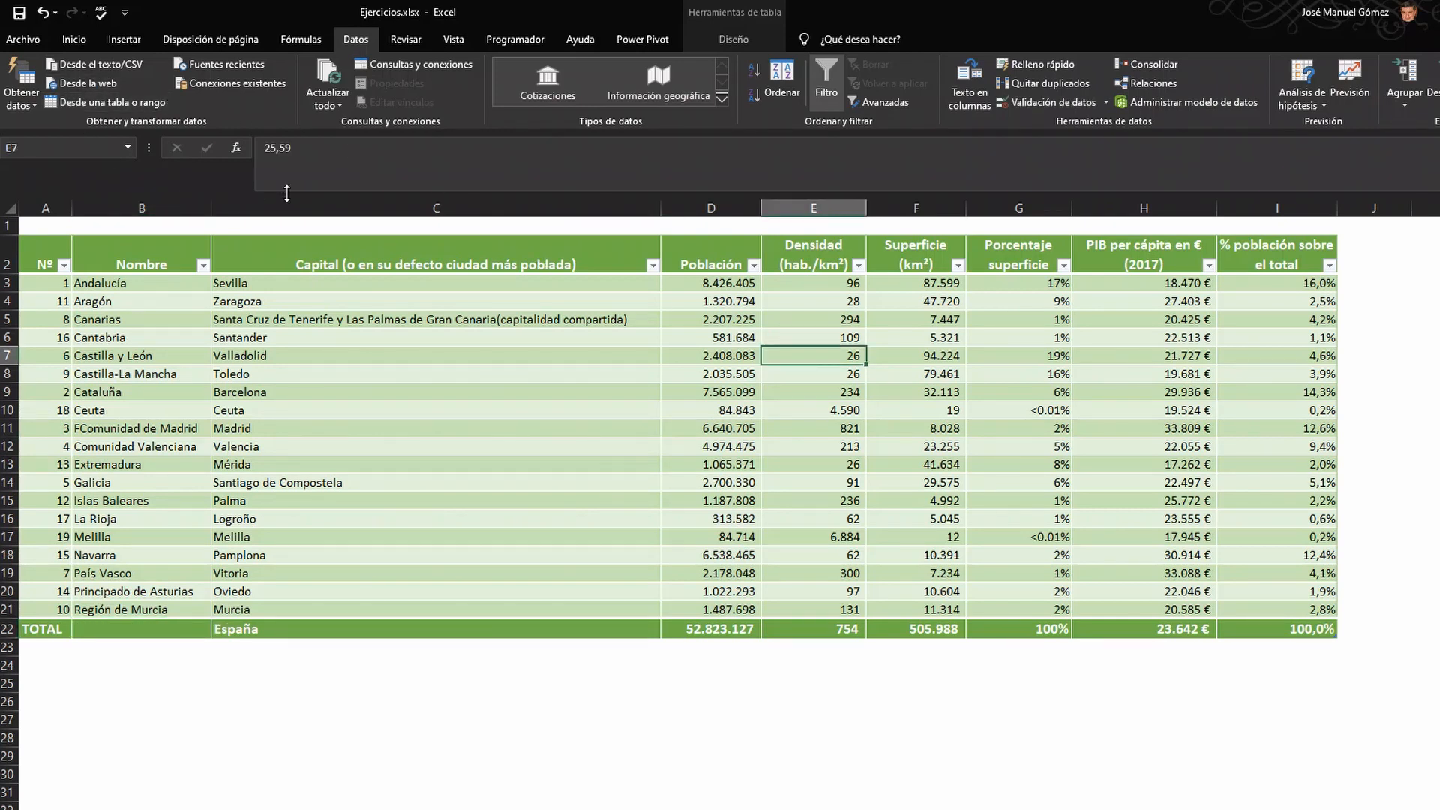
left_click(734, 39)
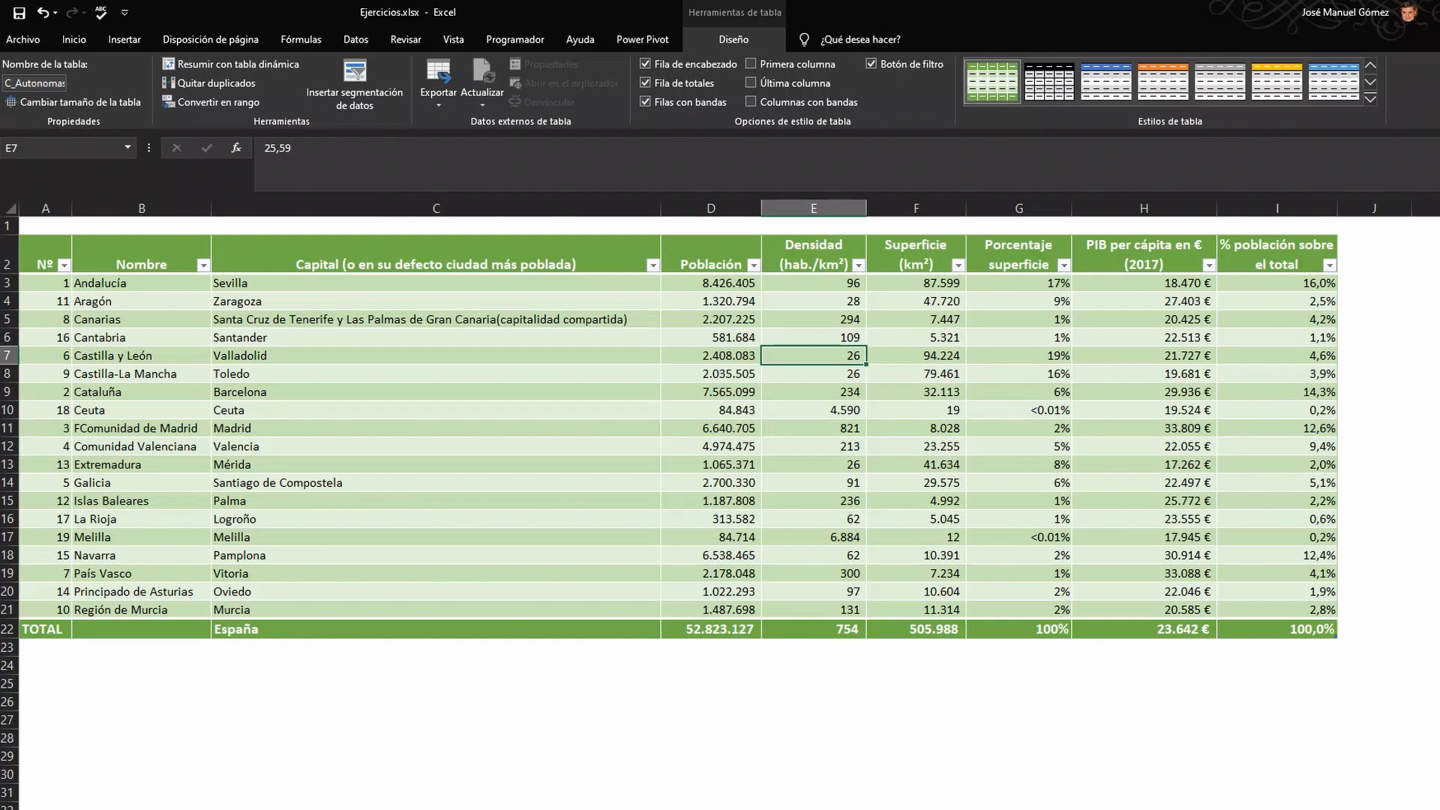
- Return to the sheet with the CC_AA table and select it from the Nº header through row 21
key("ctrl+Page_Down")
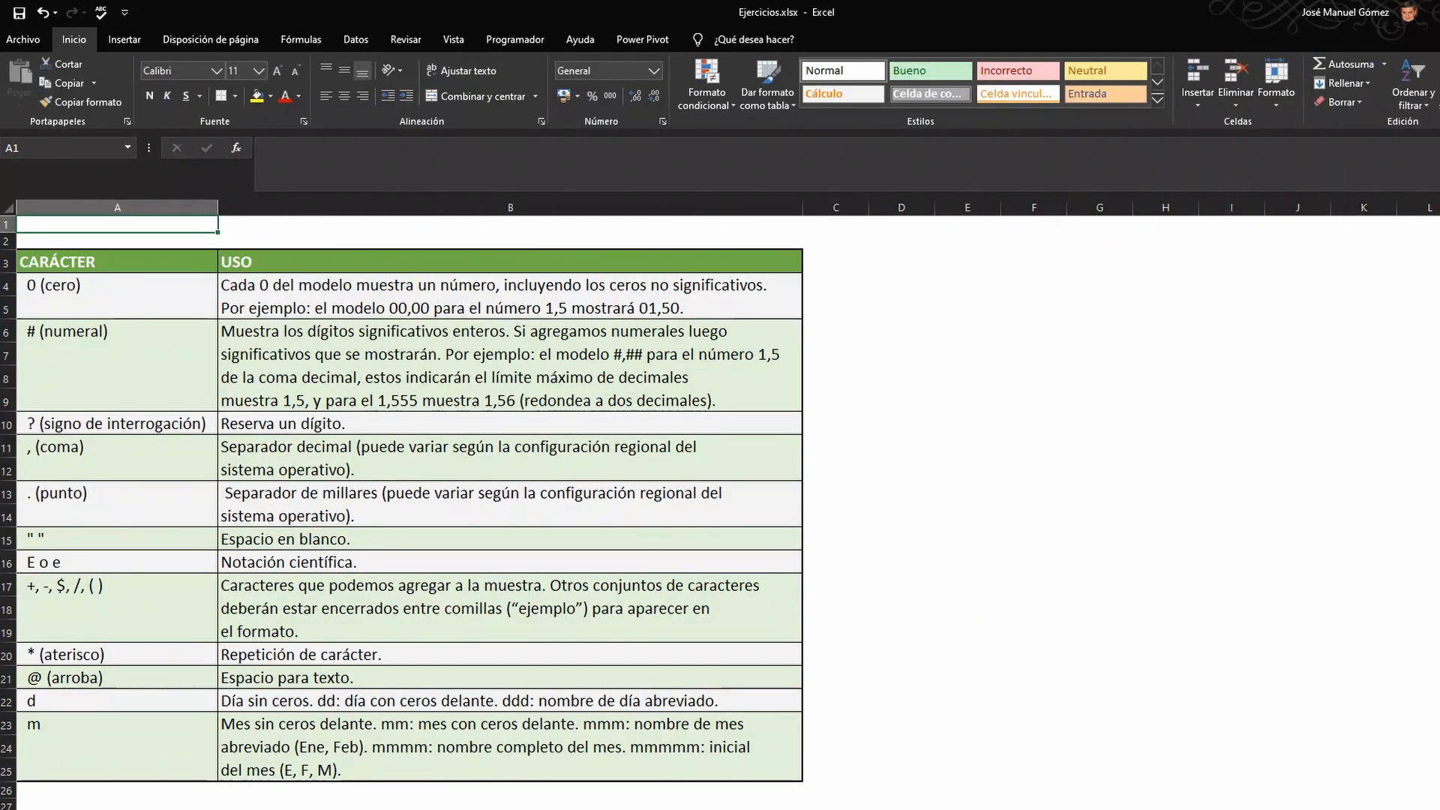
key("ctrl+Page_Up")
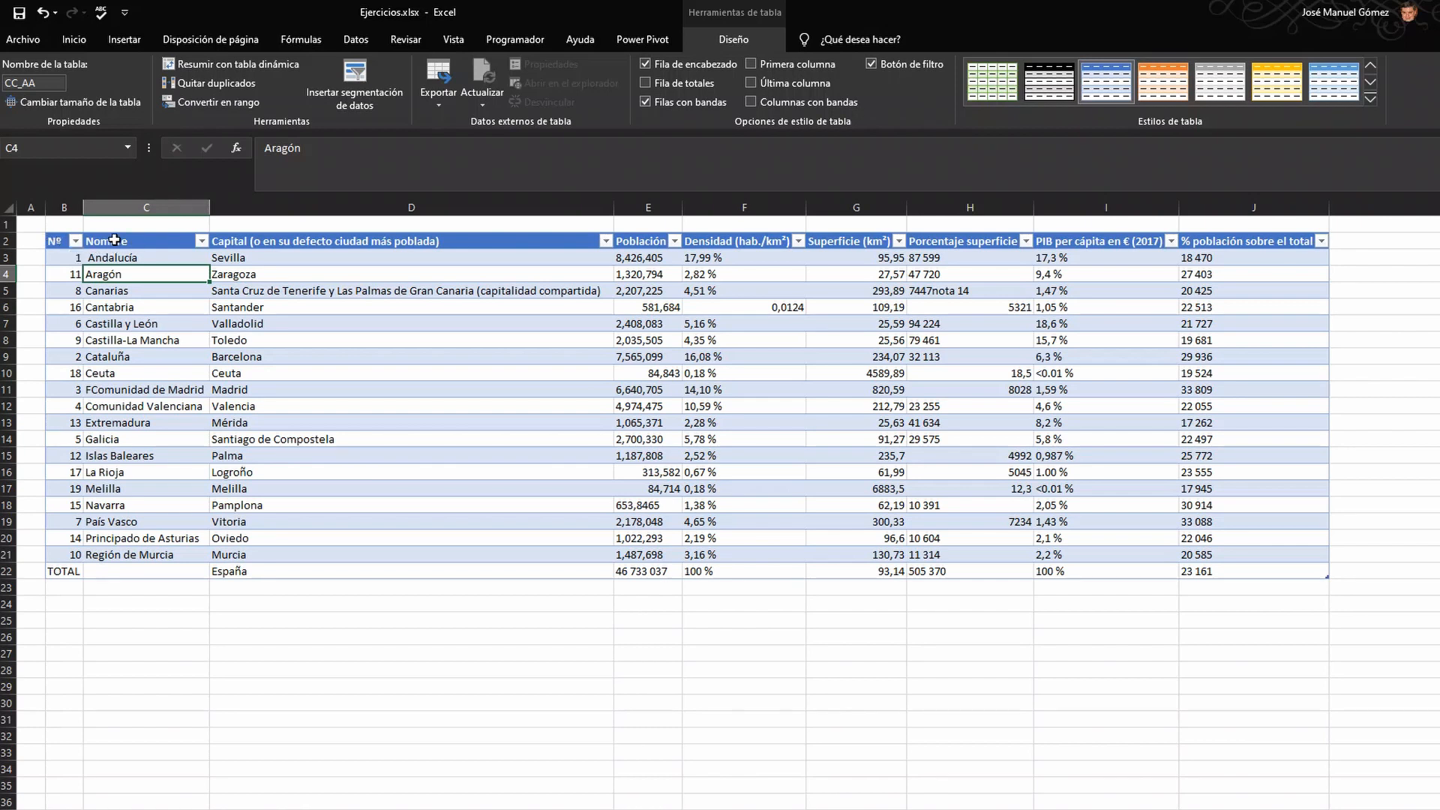
left_click(480, 340)
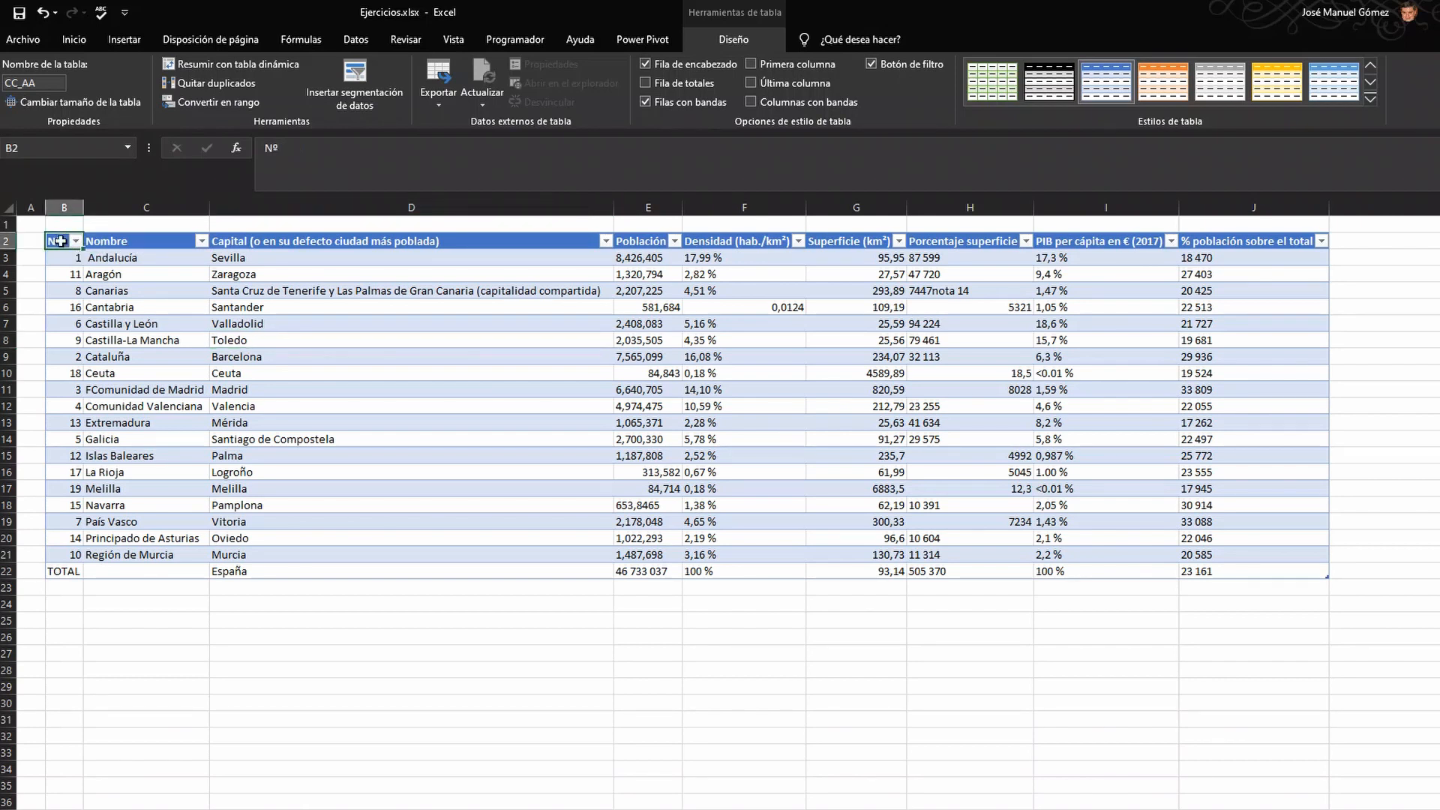
left_click_drag(58, 240, 1279, 553)
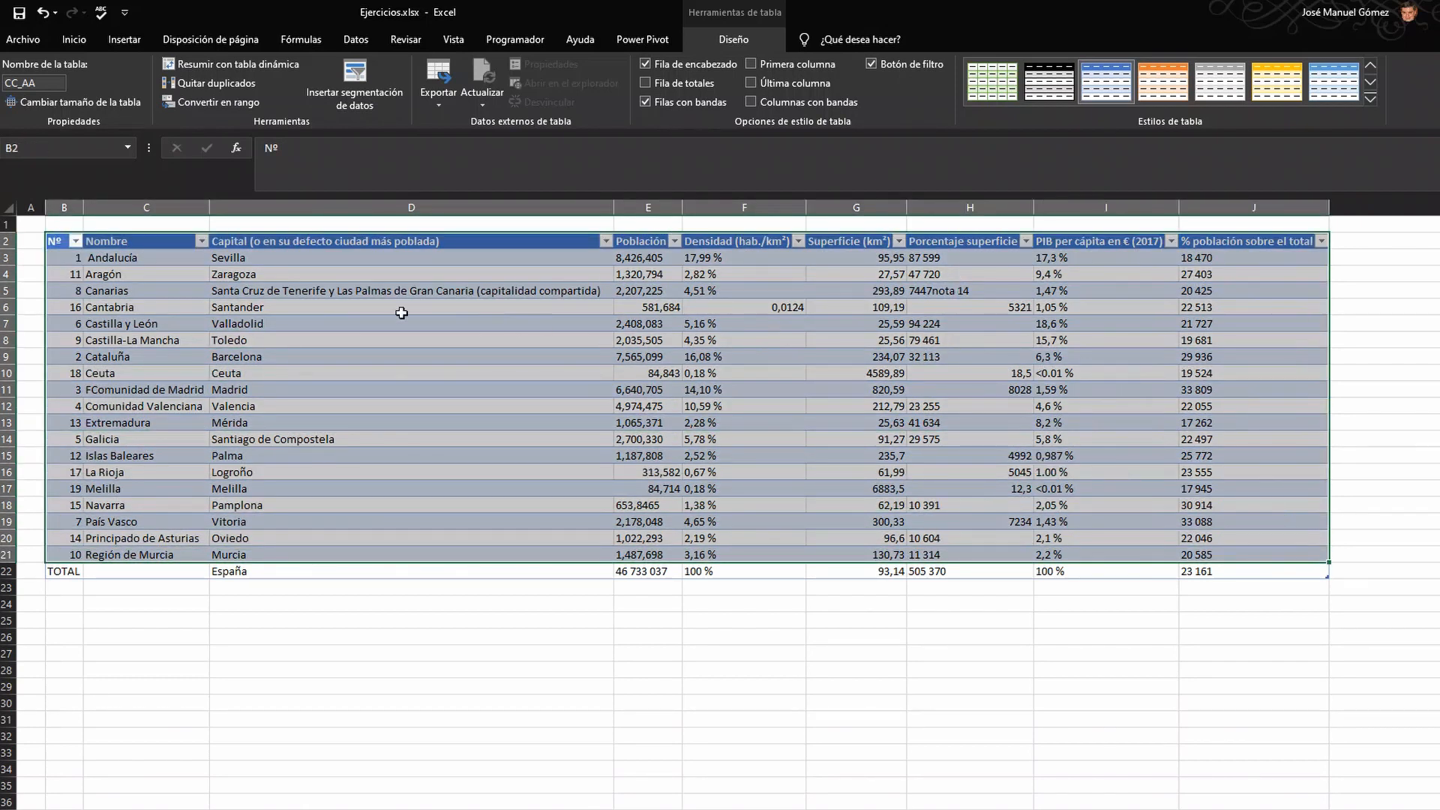
- Convert the CC_AA table to a normal range
left_click(341, 307)
left_click(218, 102)
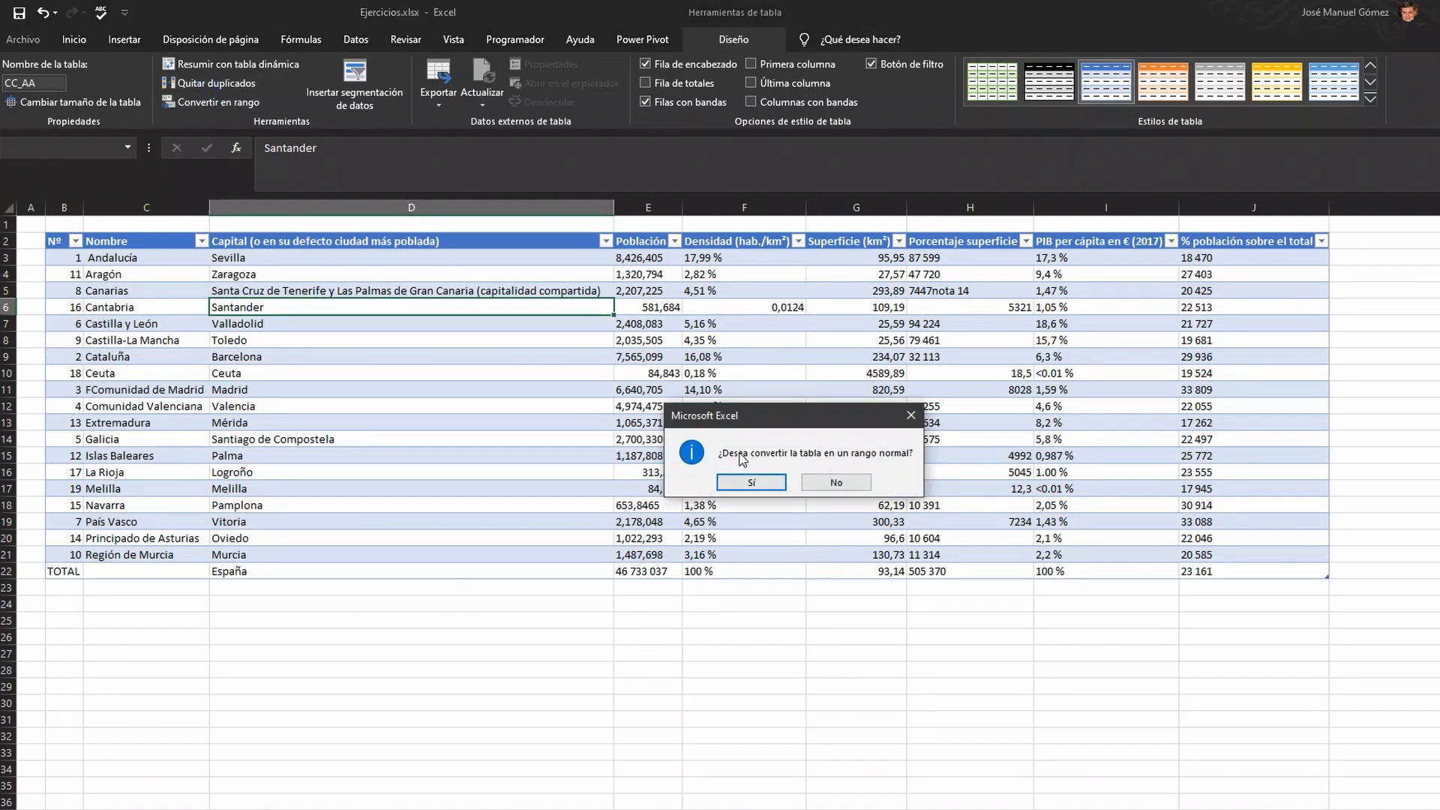
left_click(755, 483)
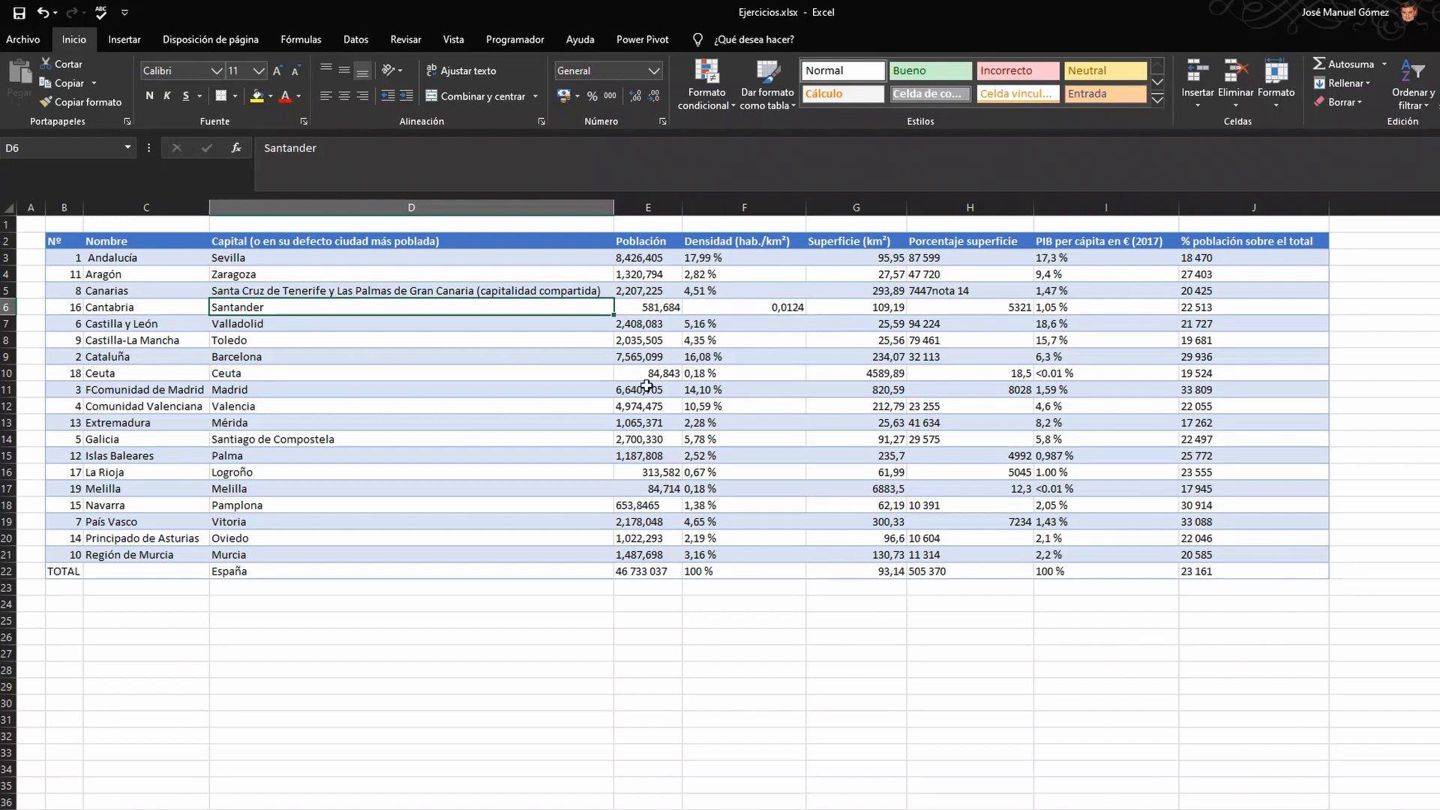
- Check cells across the converted range, including H6 and E9, for any remaining table behaviour
left_click(396, 319)
left_click(851, 340)
left_click(1126, 321)
left_click(936, 304)
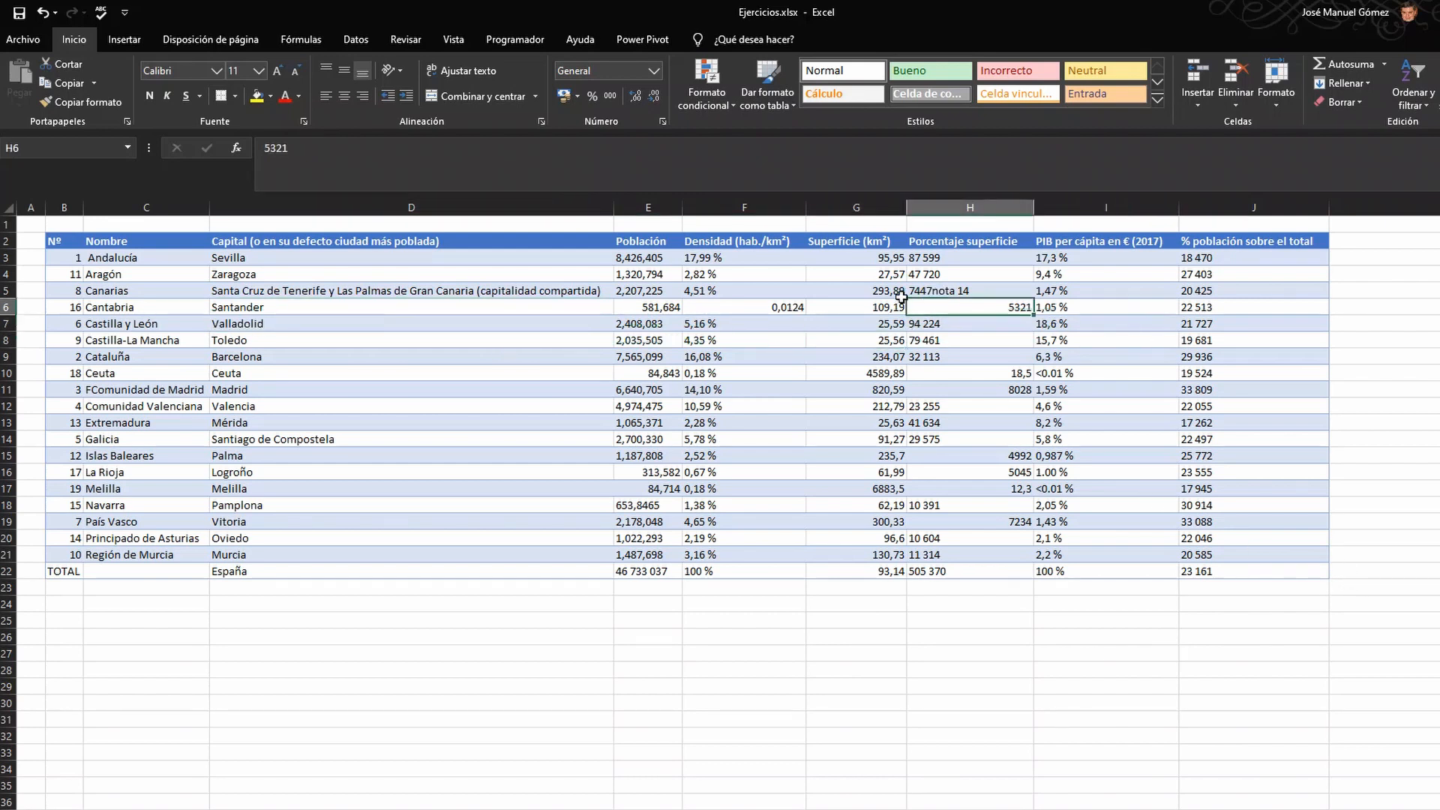
left_click(743, 291)
left_click(653, 297)
left_click(645, 356)
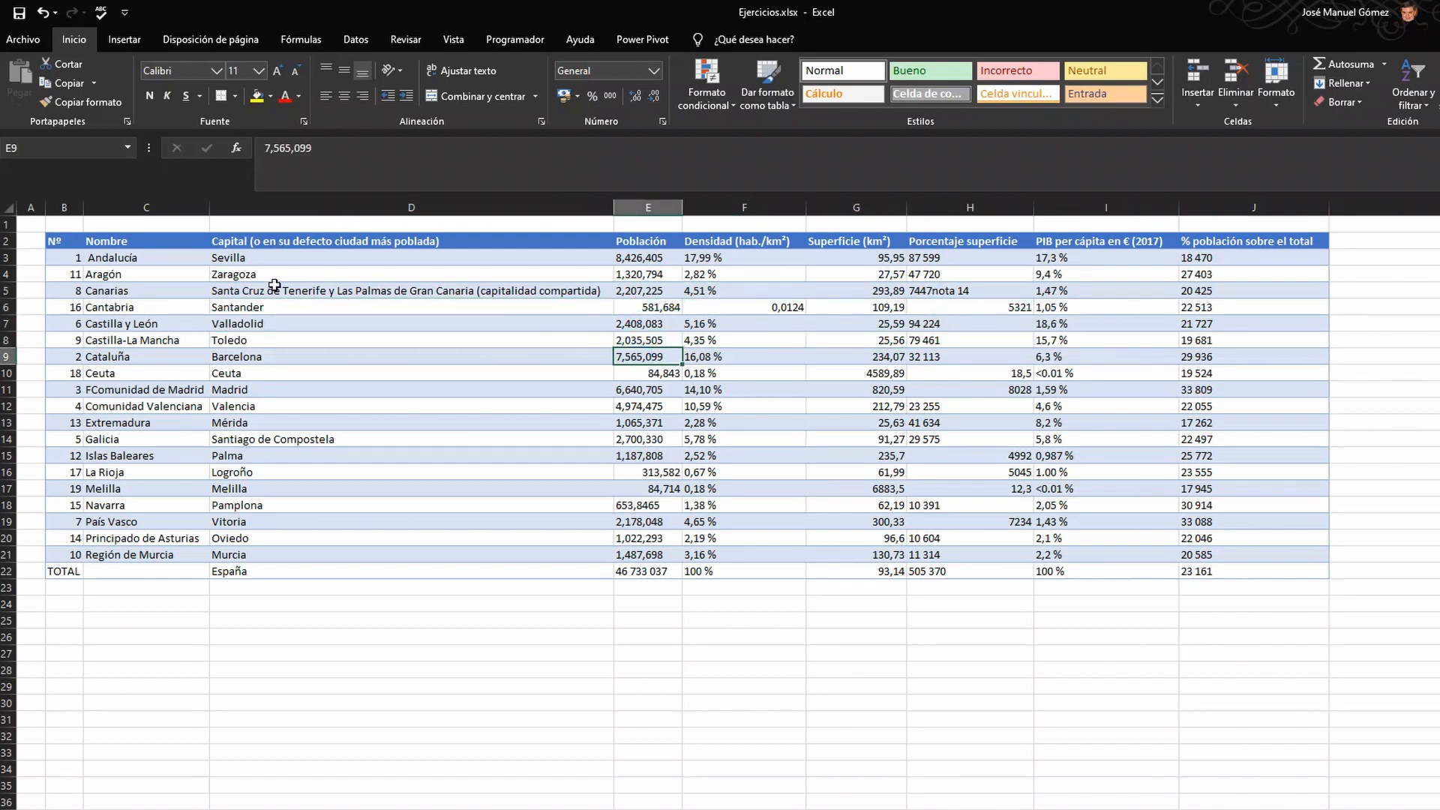